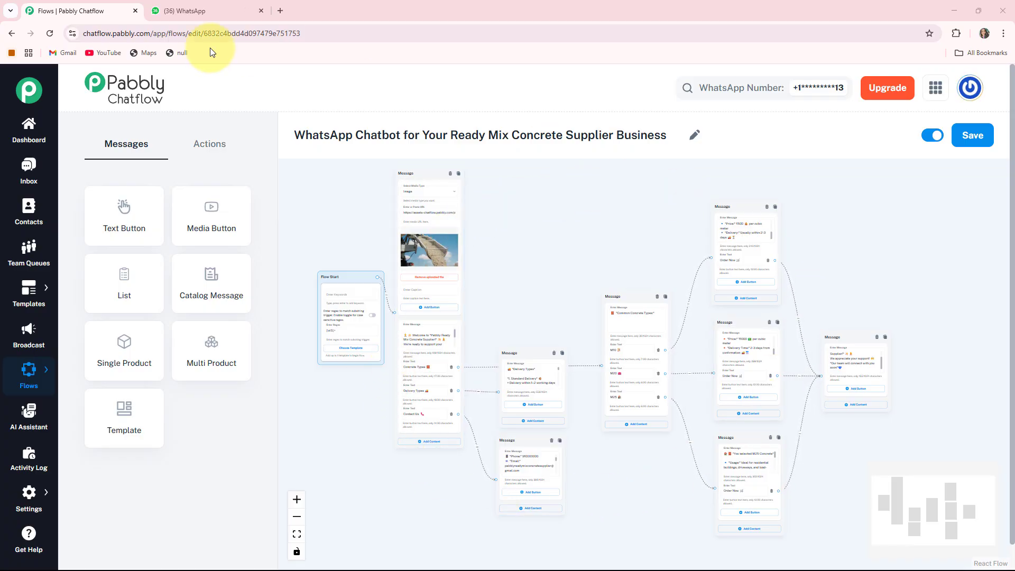
- Switch to WhatsApp and send "Hi" in the Ready Mix Concrete Supplier chat
click(180, 10)
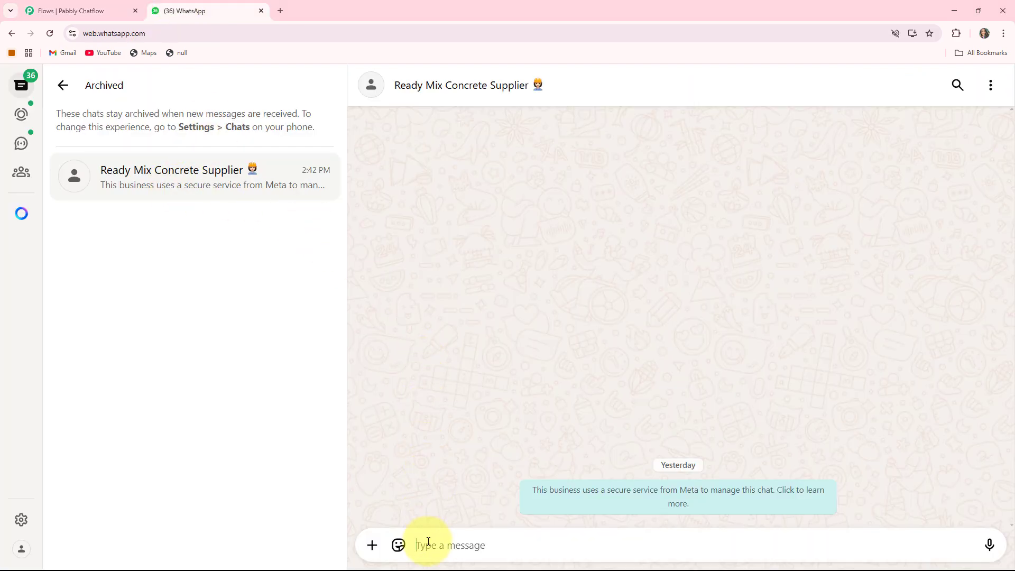
text(Hi)
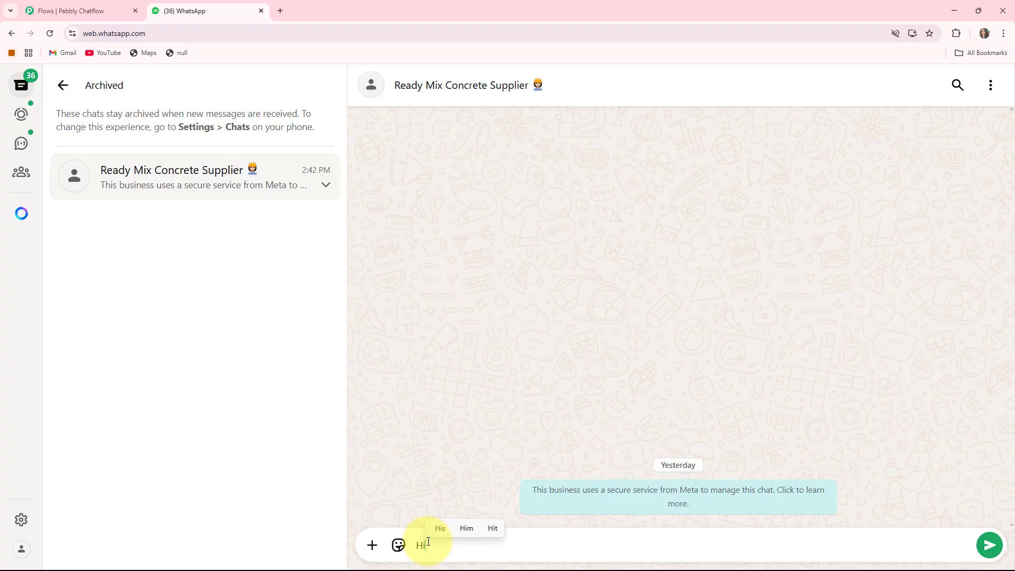
key(Return)
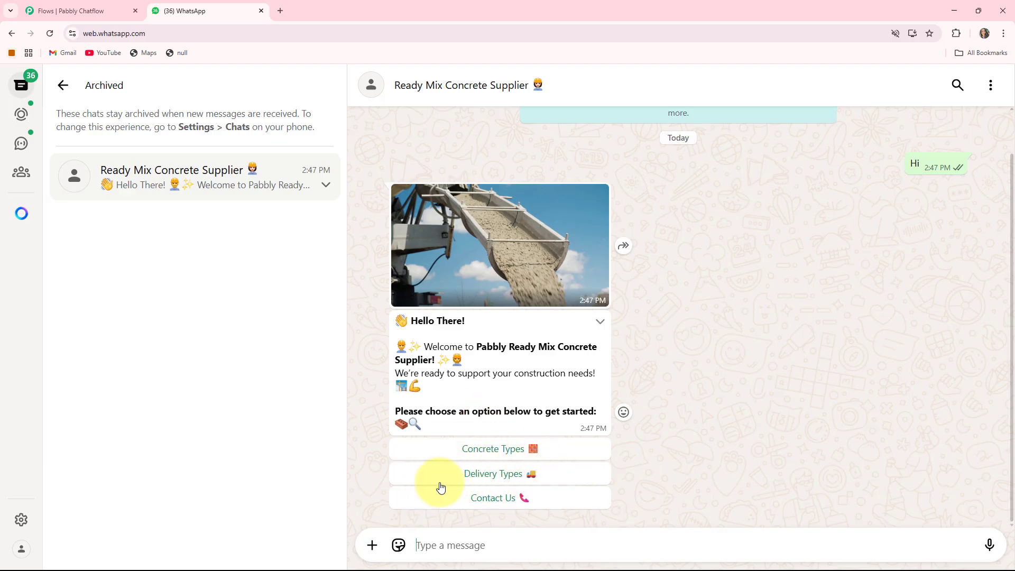
- Choose Concrete Types in the chatbot's replies, pick M25 and place the order with Order Now
click(473, 448)
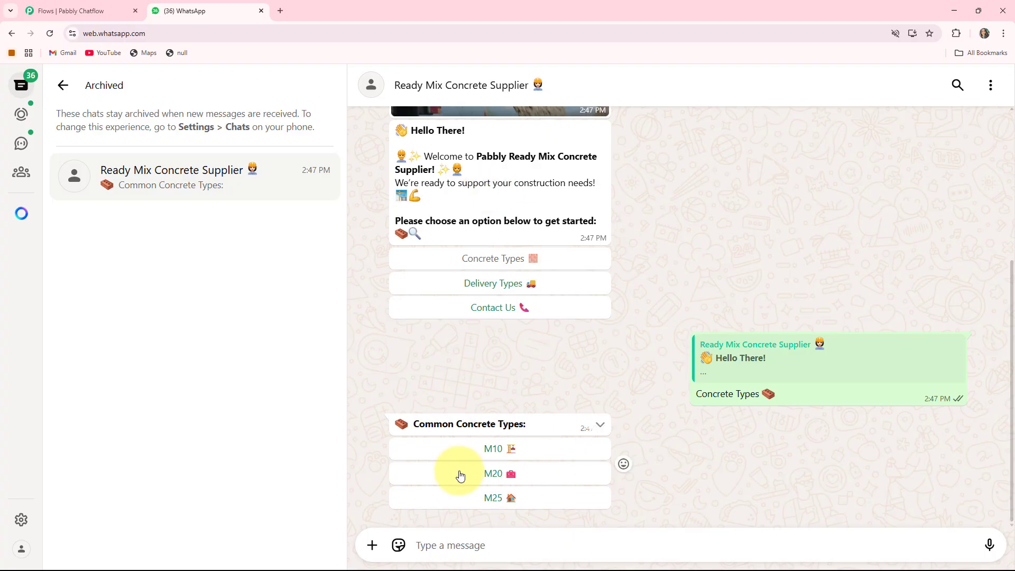
click(487, 500)
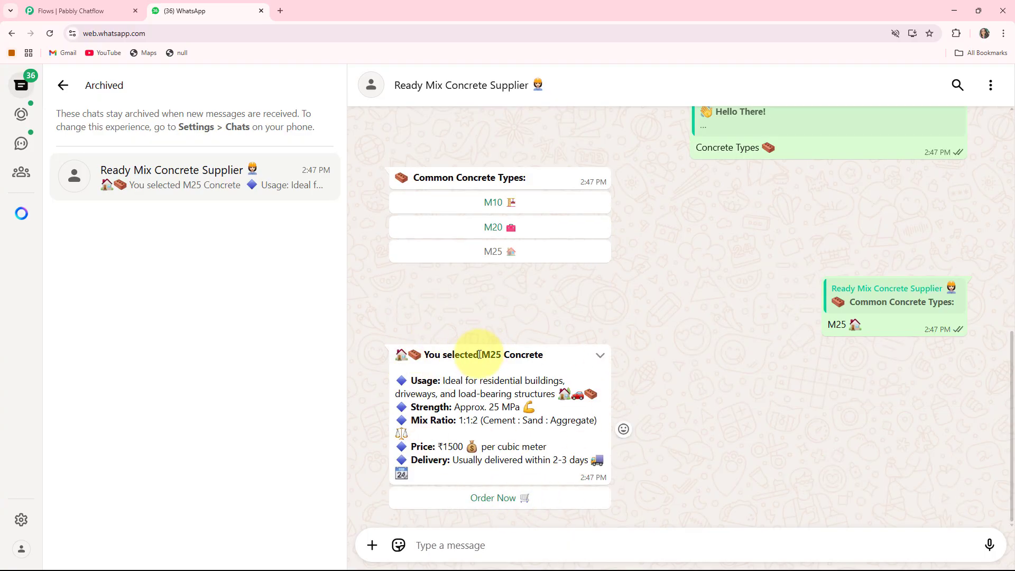
drag(482, 354, 560, 358)
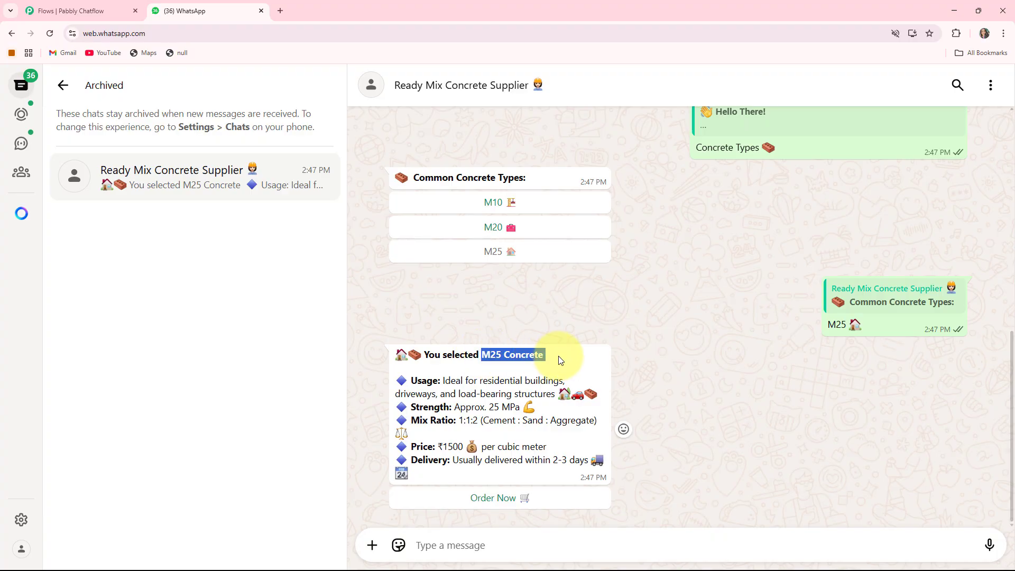
click(543, 379)
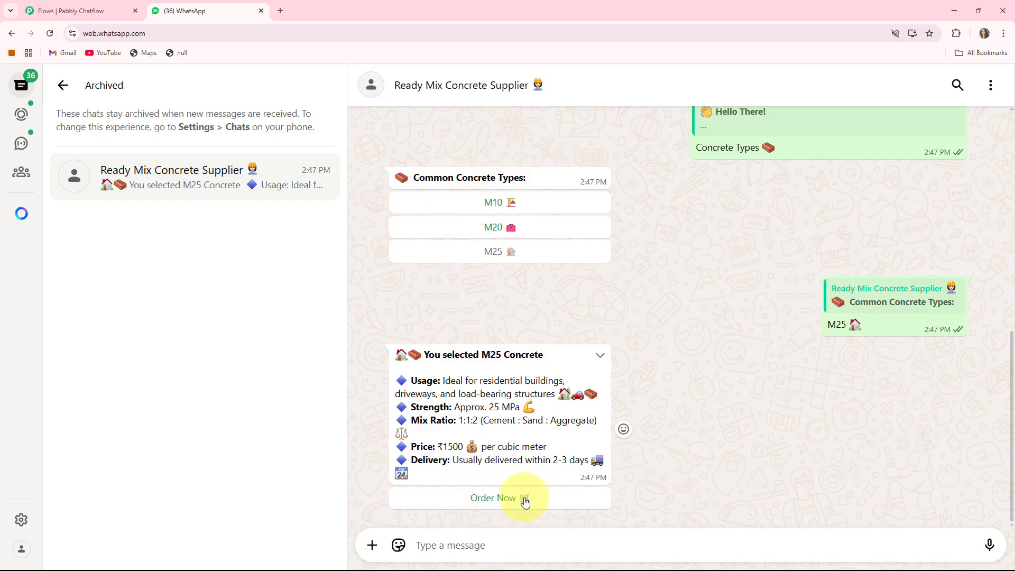
click(490, 502)
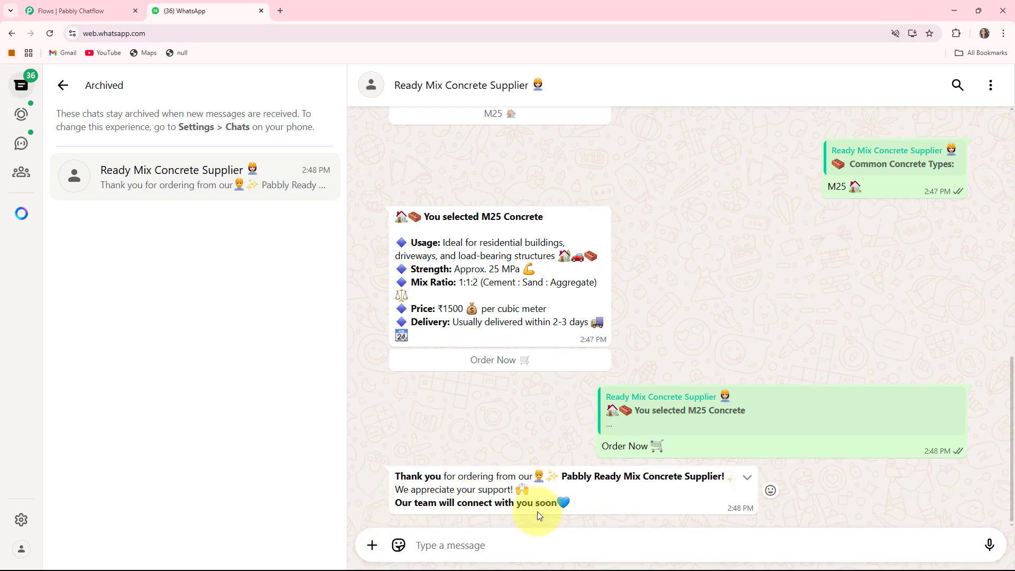
- Request the Delivery Types and Contact Us replies from the chatbot's welcome message
scroll(518, 445, up, 9)
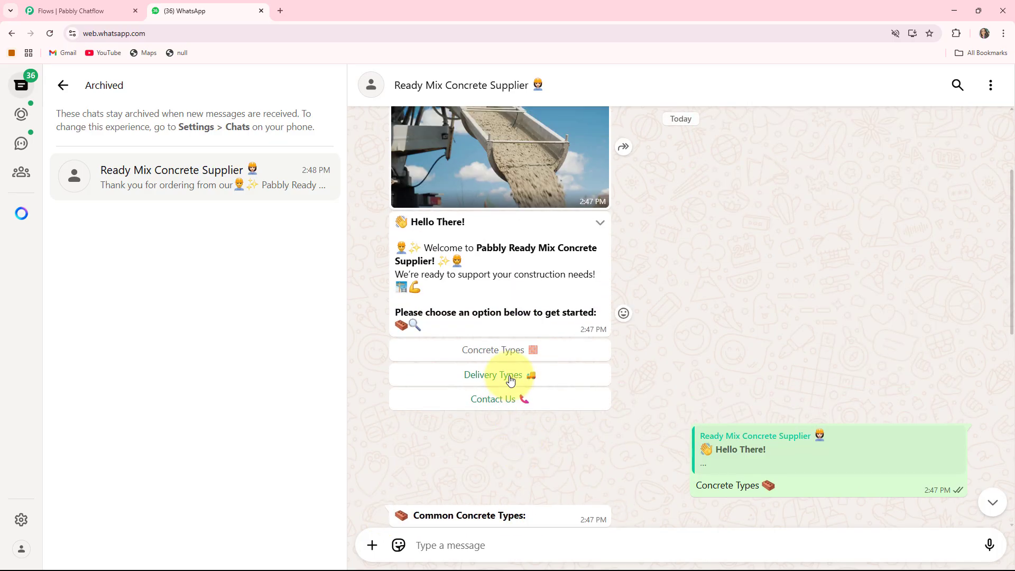
click(510, 380)
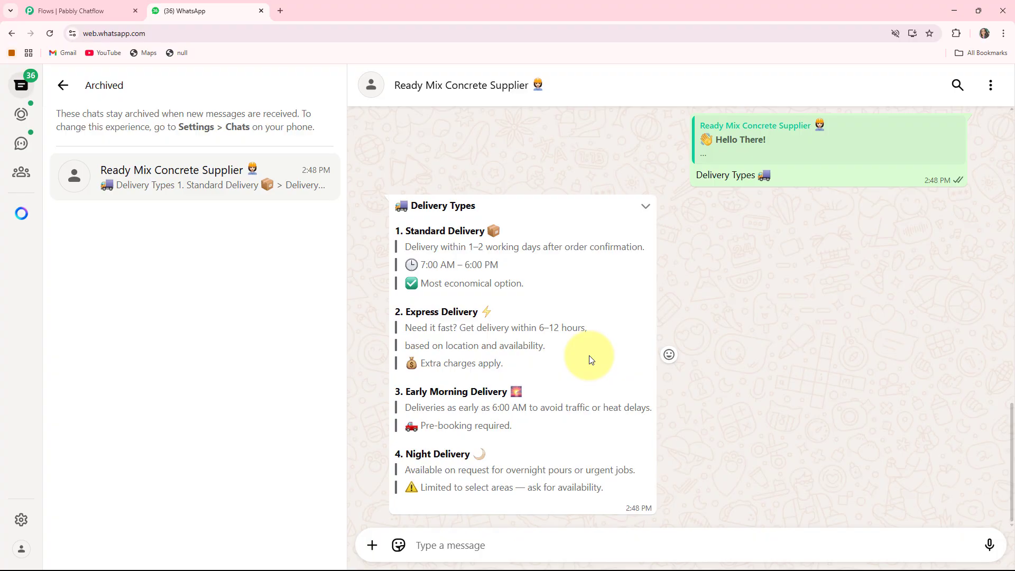
scroll(590, 358, up, 10)
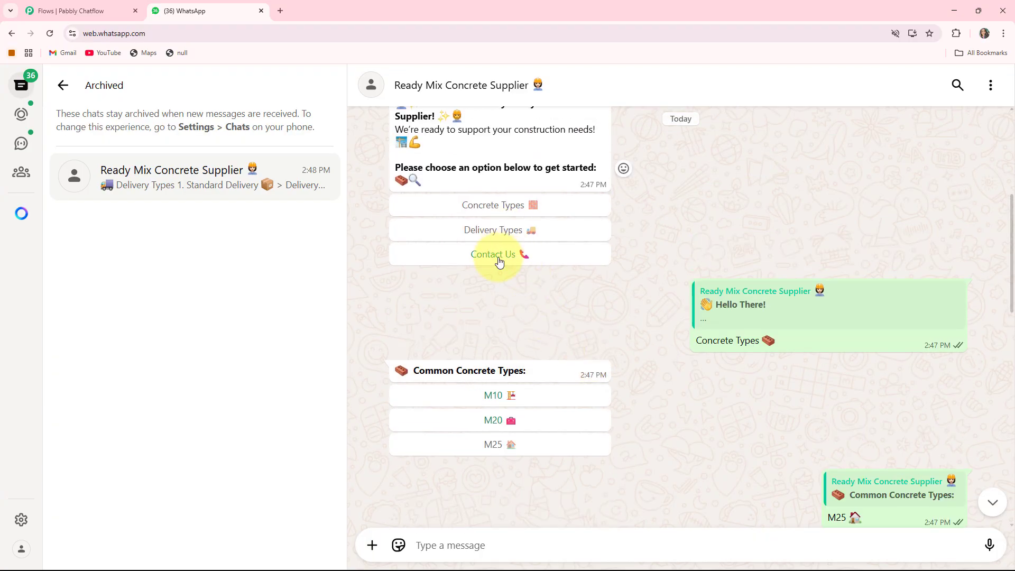
click(499, 261)
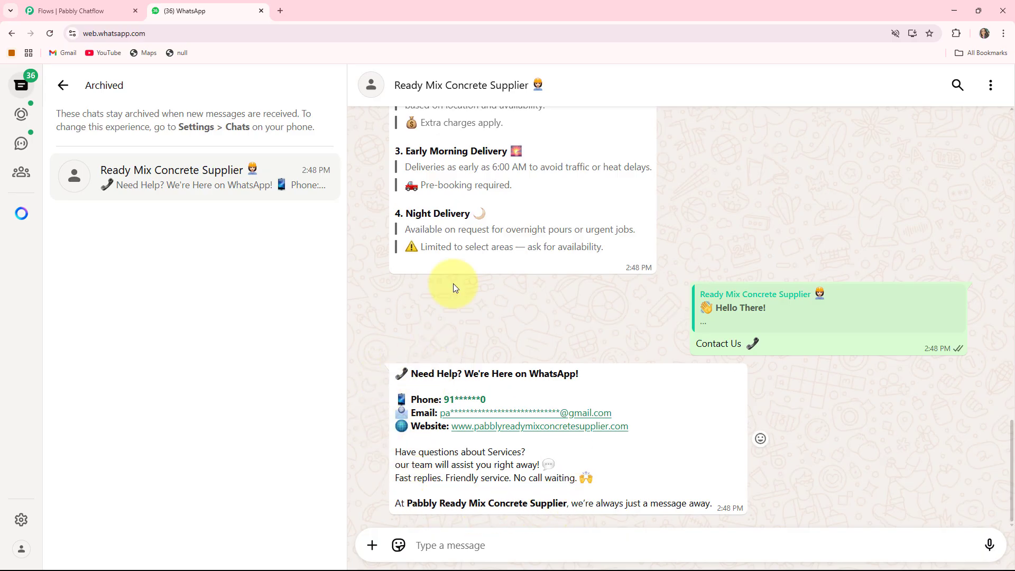
- Review the chatbot conversation from the contact reply back to the welcome message
scroll(653, 386, up, 2)
scroll(653, 385, up, 10)
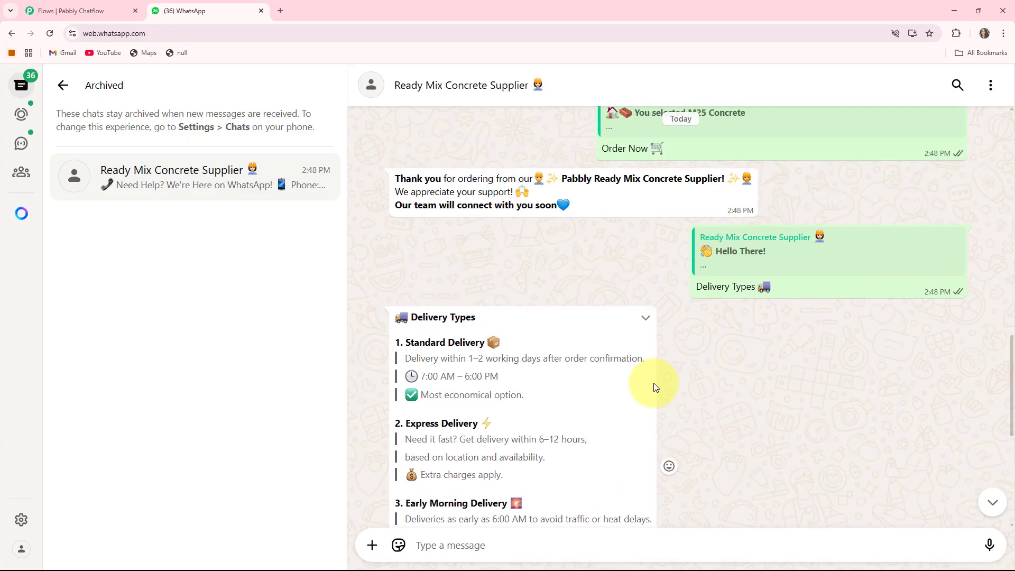
scroll(654, 383, up, 3)
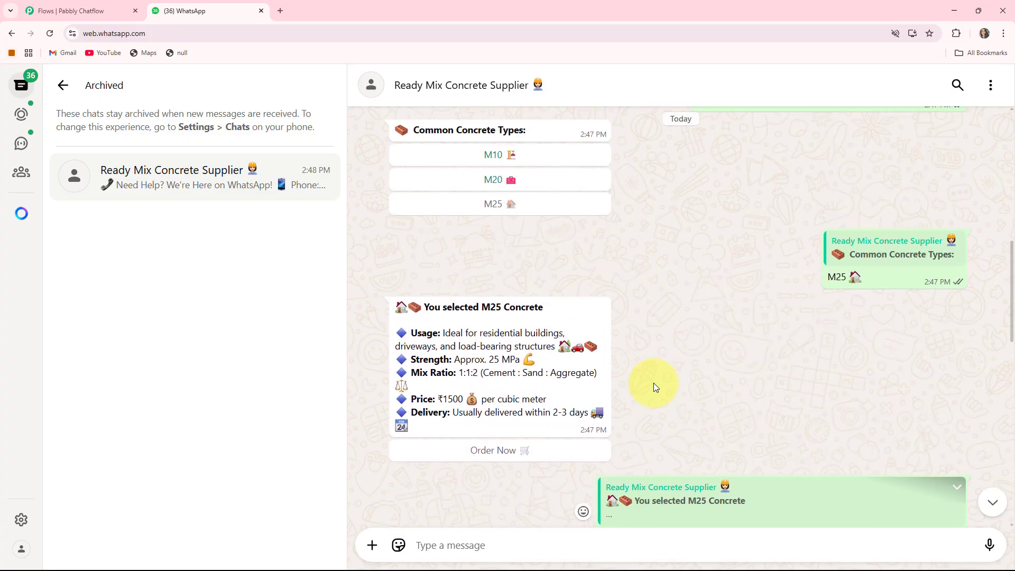
scroll(653, 382, up, 4)
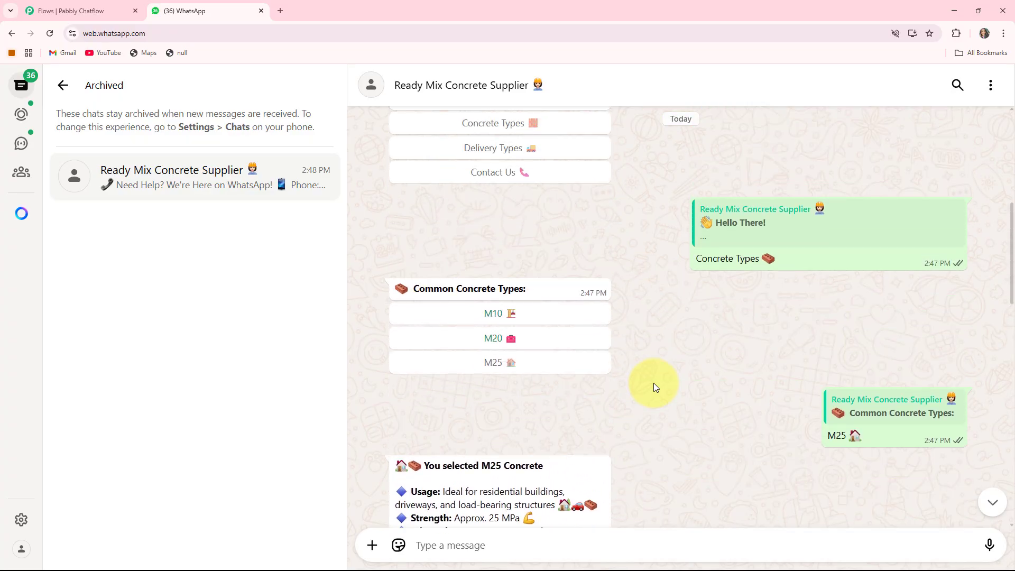
scroll(653, 382, up, 6)
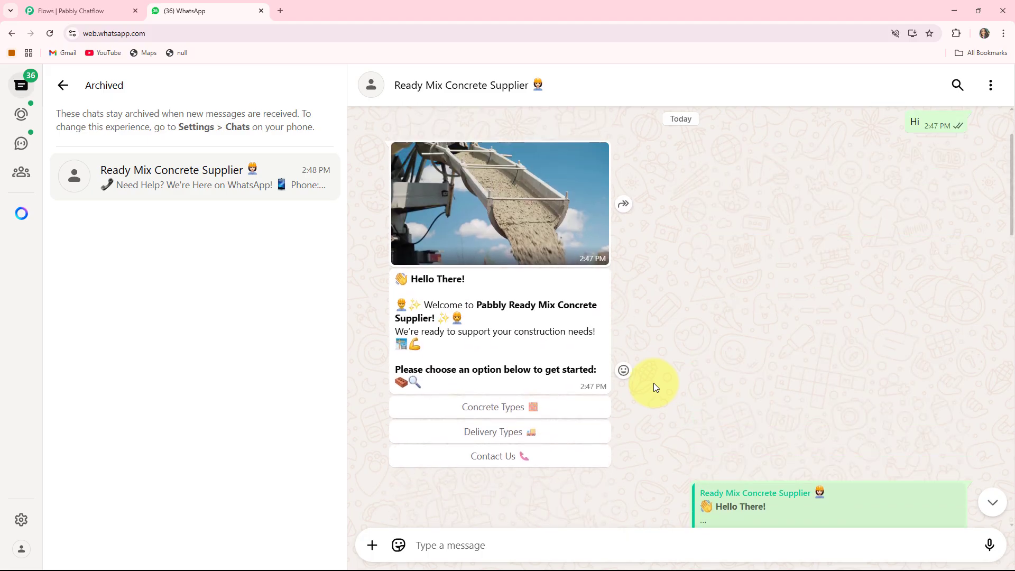
scroll(653, 382, down, 2)
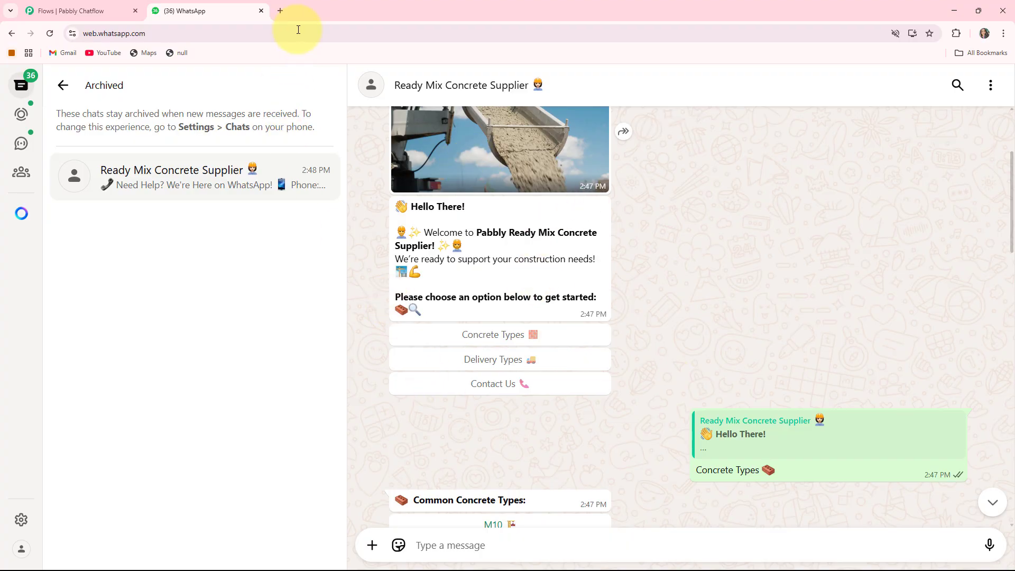
- Open pabbly.com/chatflow in a new browser tab
click(280, 12)
click(173, 40)
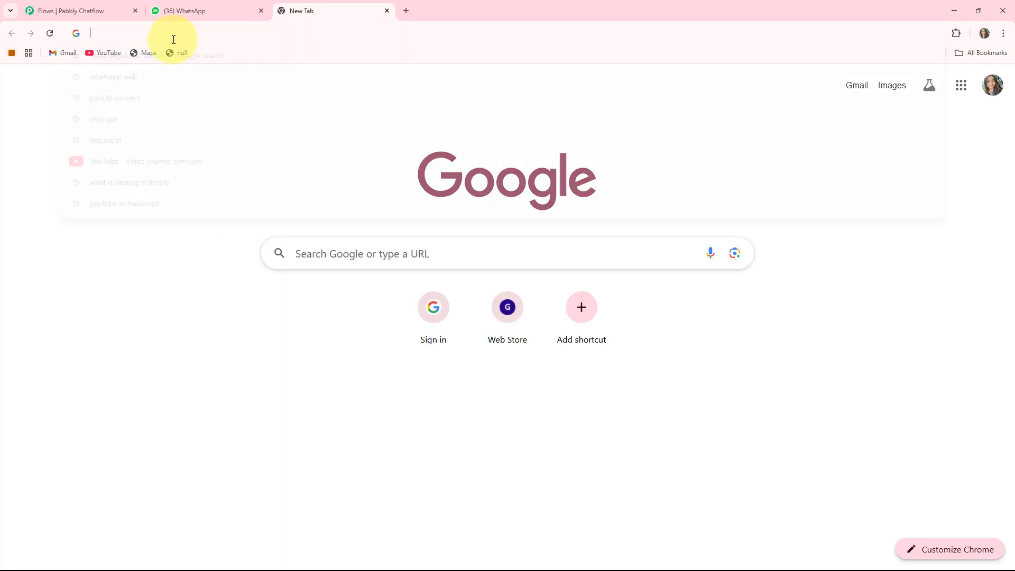
text(pabbly.com/chatflow)
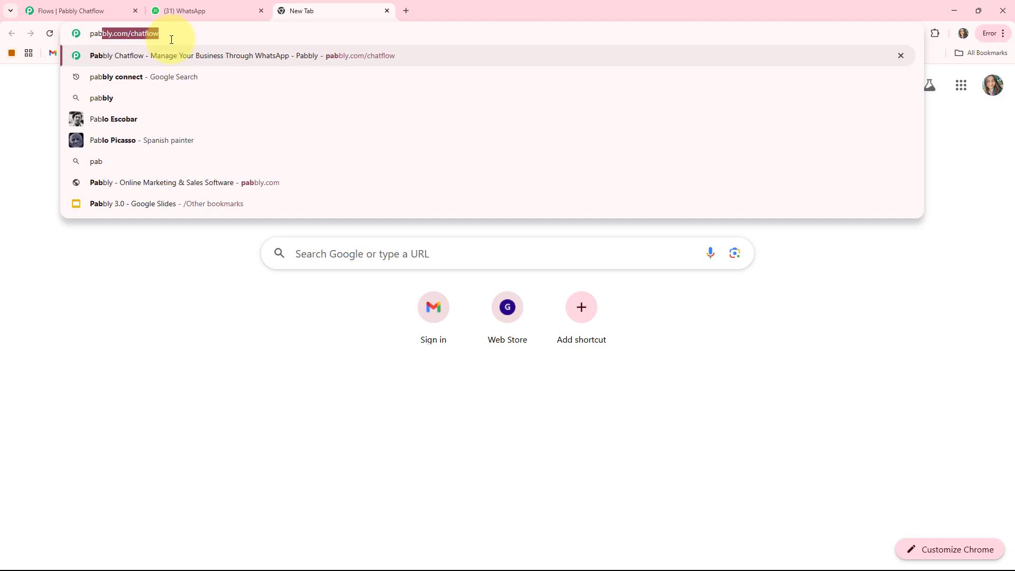
key(Right)
key(Return)
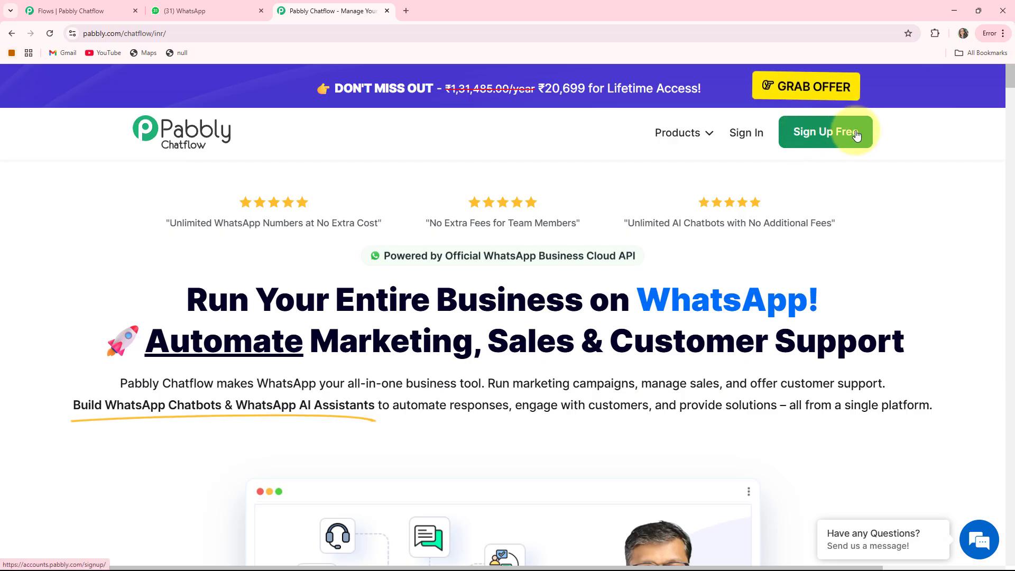
- Sign in to Pabbly and access Pabbly Chatflow from the list of all apps
click(747, 135)
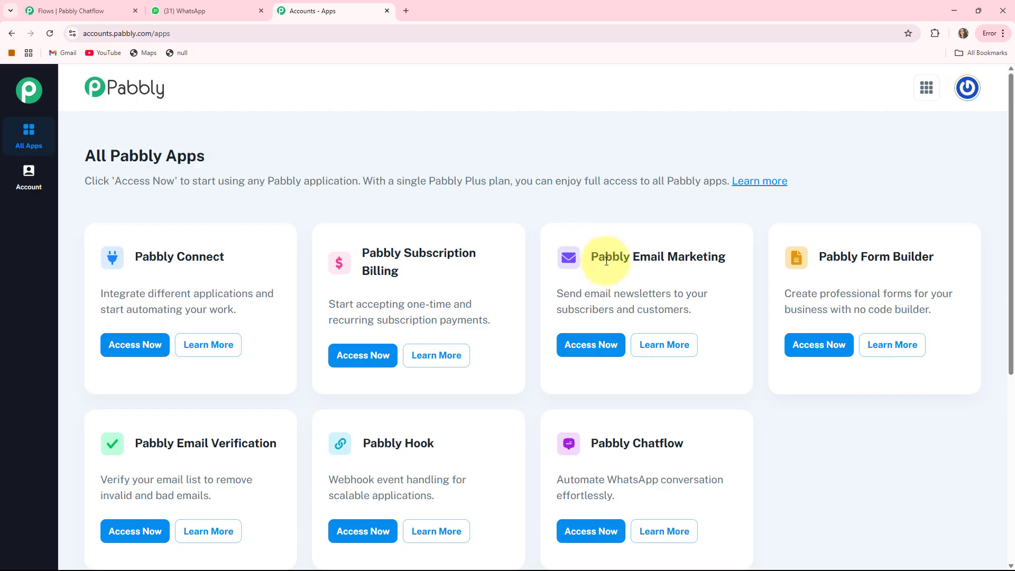
scroll(555, 373, down, 1)
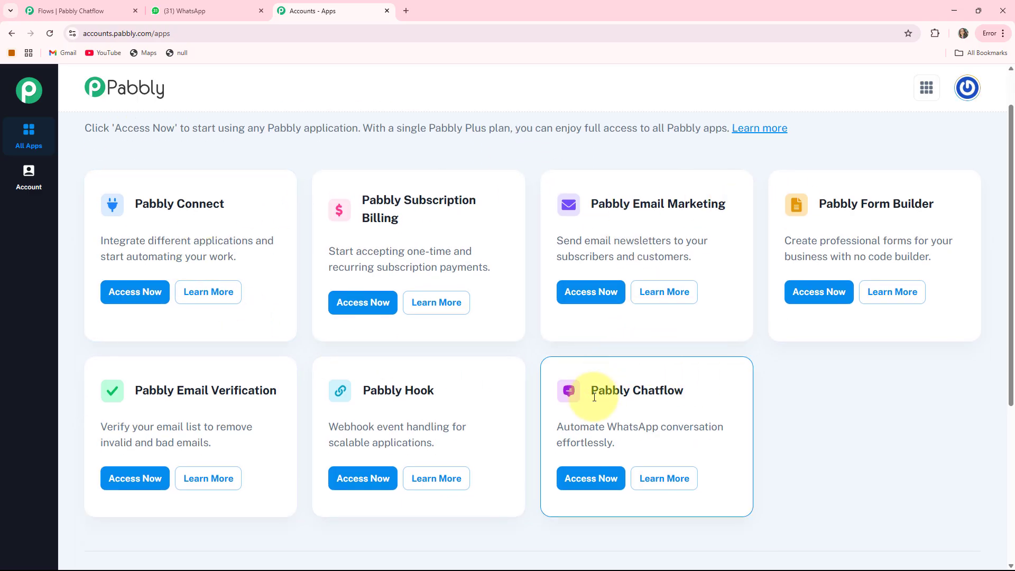
drag(594, 393, 719, 390)
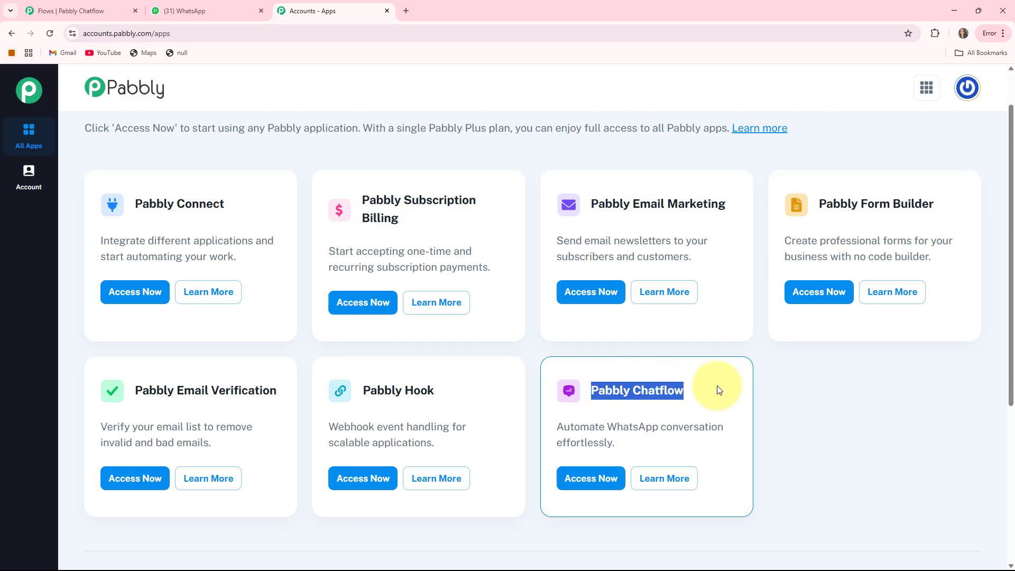
click(585, 478)
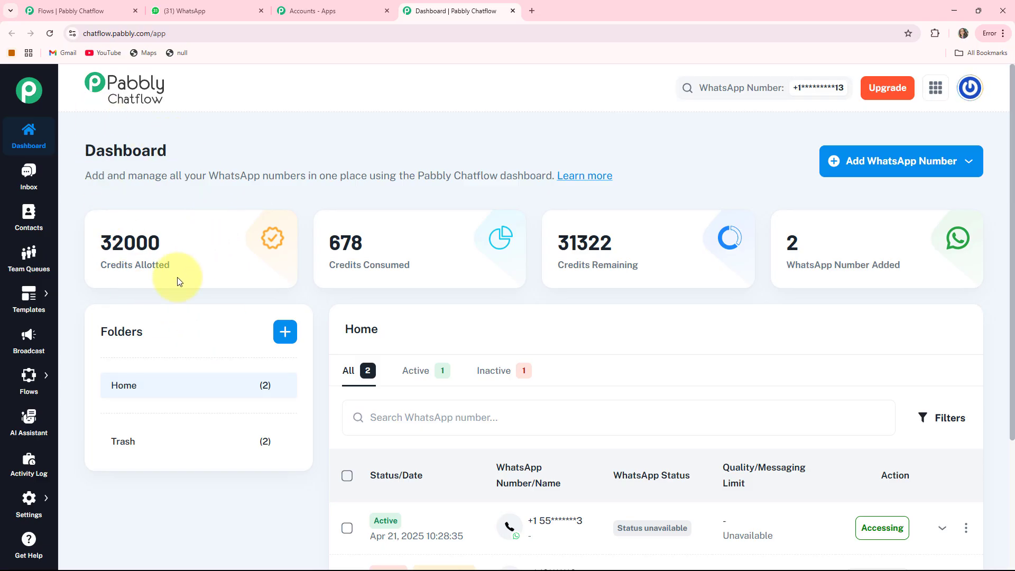
- Examine the allotted, consumed and remaining credits on the Chatflow dashboard
drag(101, 266, 208, 264)
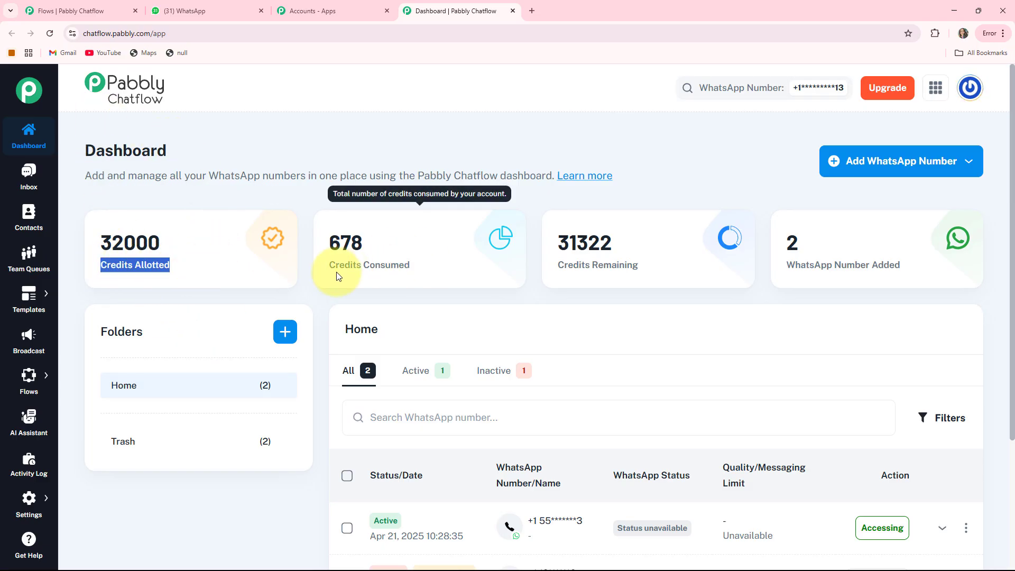
drag(330, 265, 634, 265)
drag(555, 265, 724, 265)
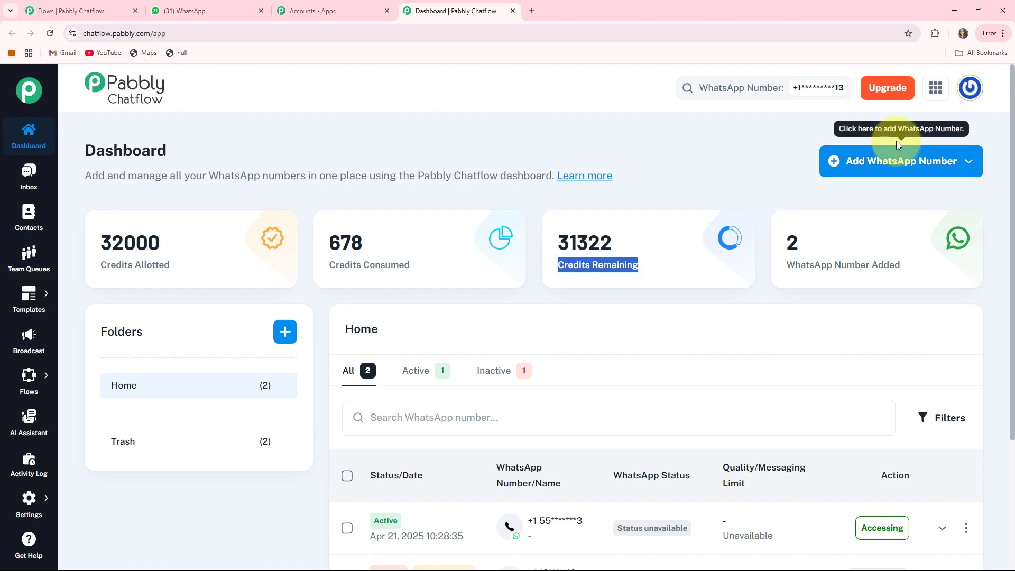
- Examine the options for adding a WhatsApp number and the list of numbers already added
click(951, 170)
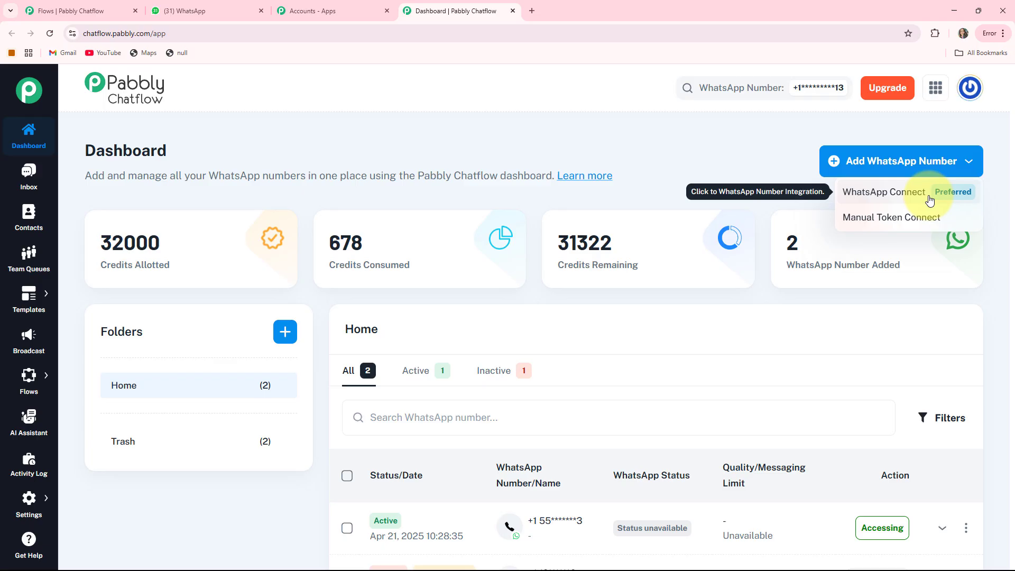
click(892, 224)
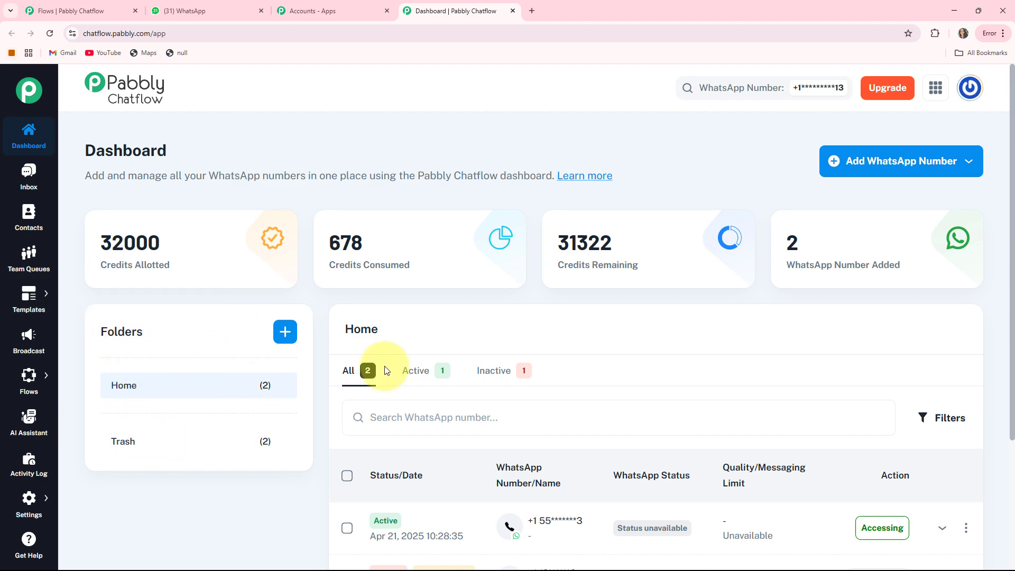
scroll(793, 391, down, 3)
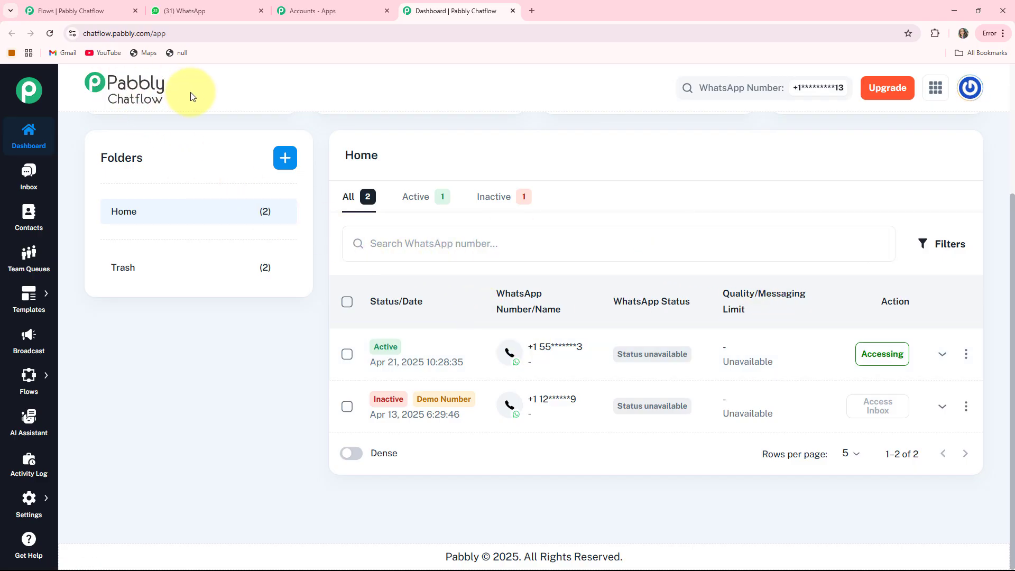
scroll(191, 97, up, 3)
- View the test conversation in the Inbox and the Contacts overview
click(25, 177)
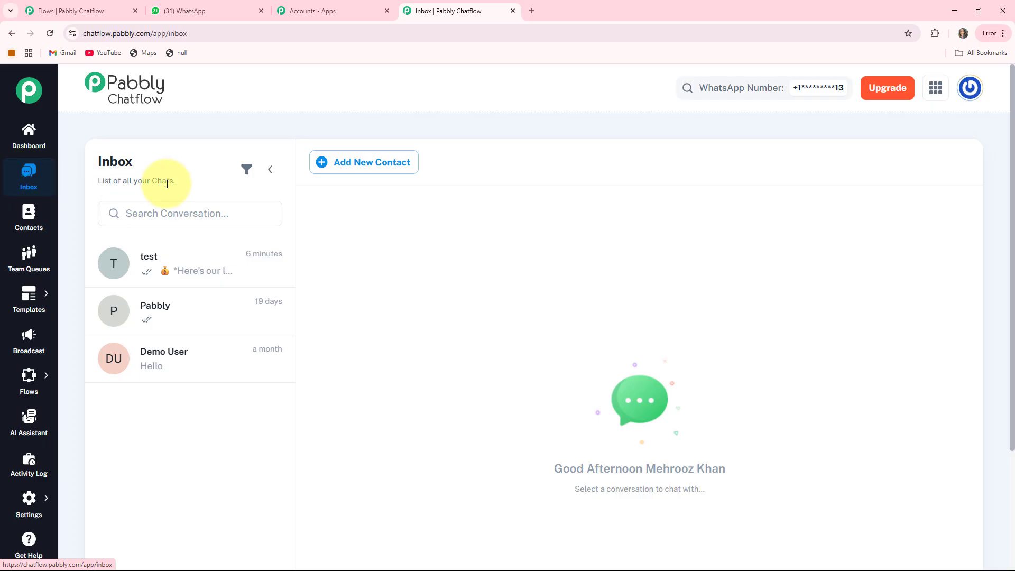
click(166, 273)
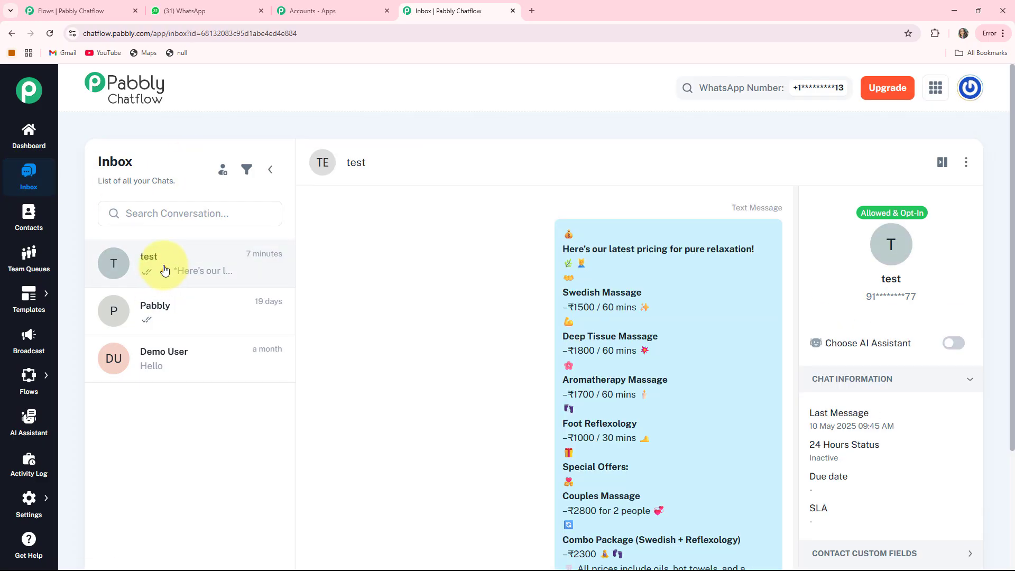
click(29, 221)
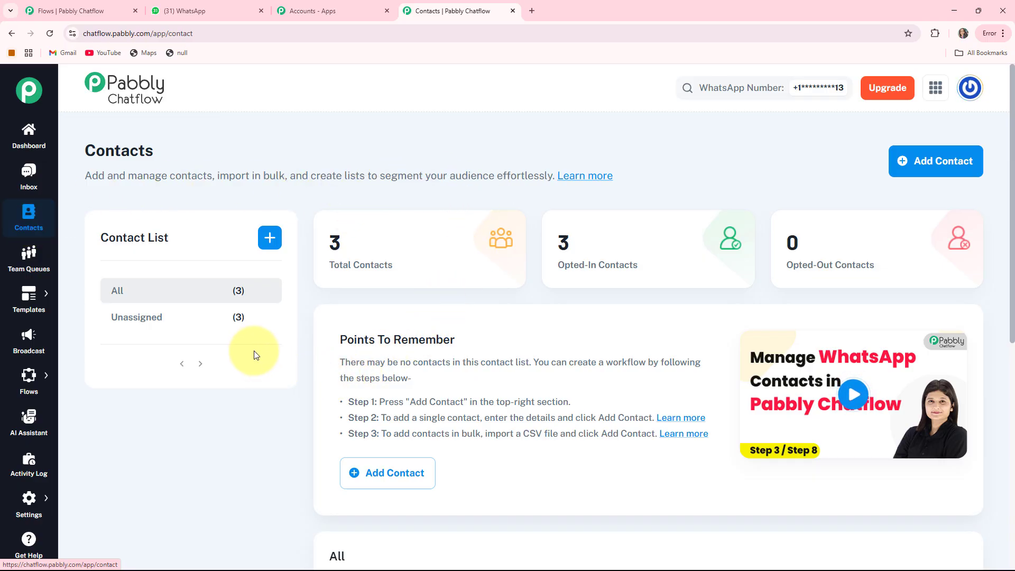
- Look through the Team Queues, Templates and Broadcast pages
click(28, 263)
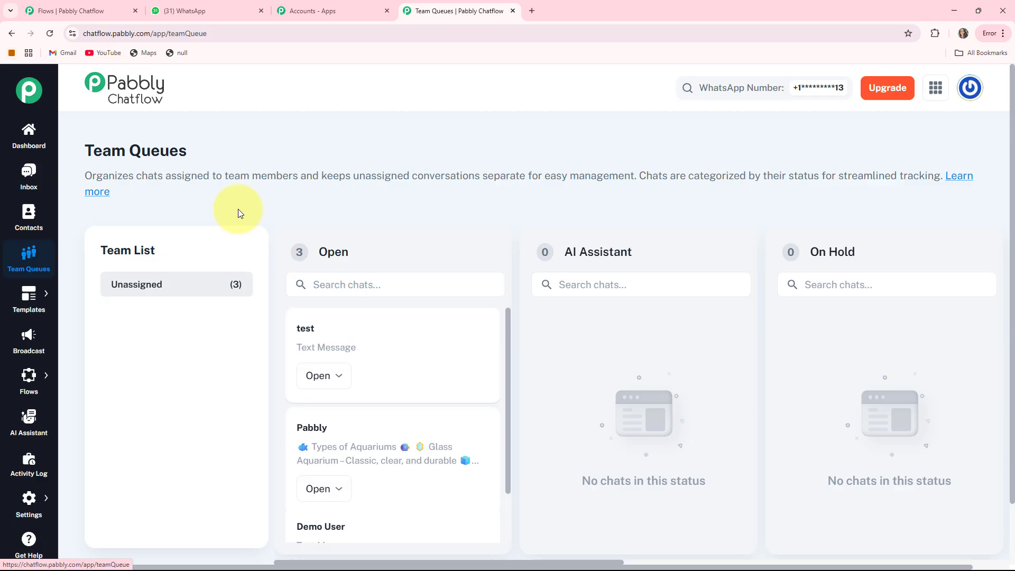
click(54, 302)
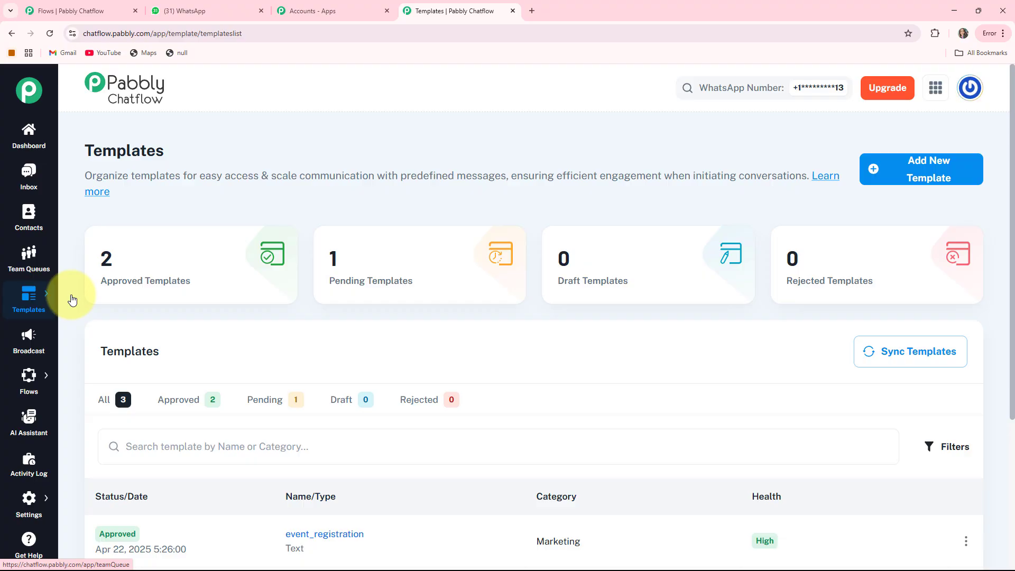
click(33, 339)
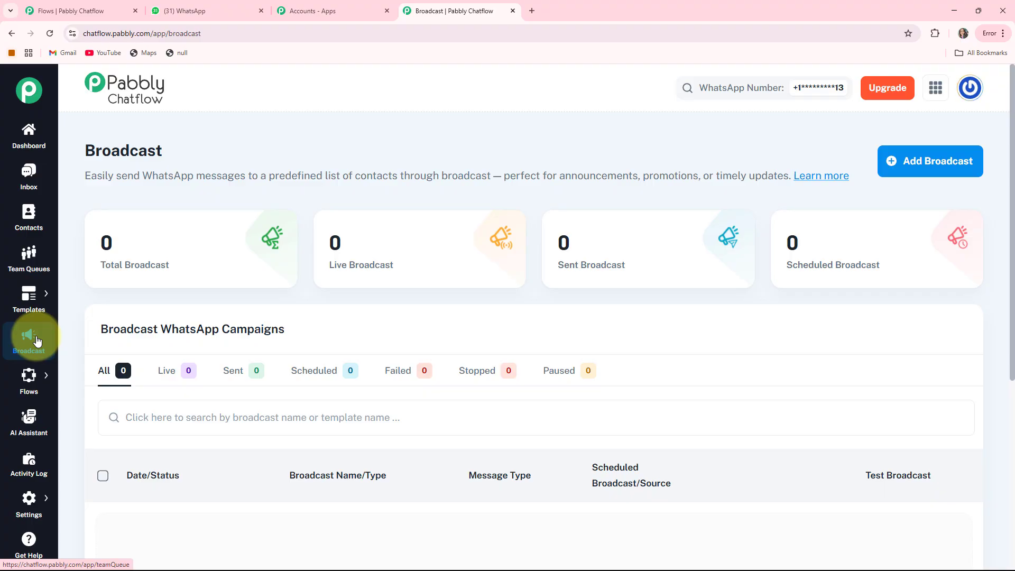
- Look through the Flows, AI Assistant and Activity Log pages, the Settings options and the Get Help page
click(73, 372)
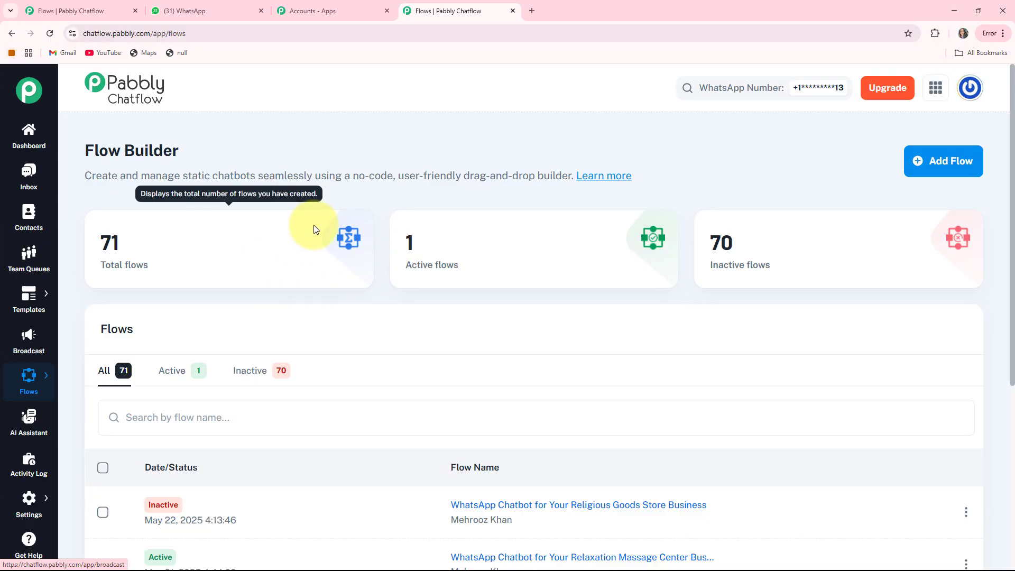
click(37, 423)
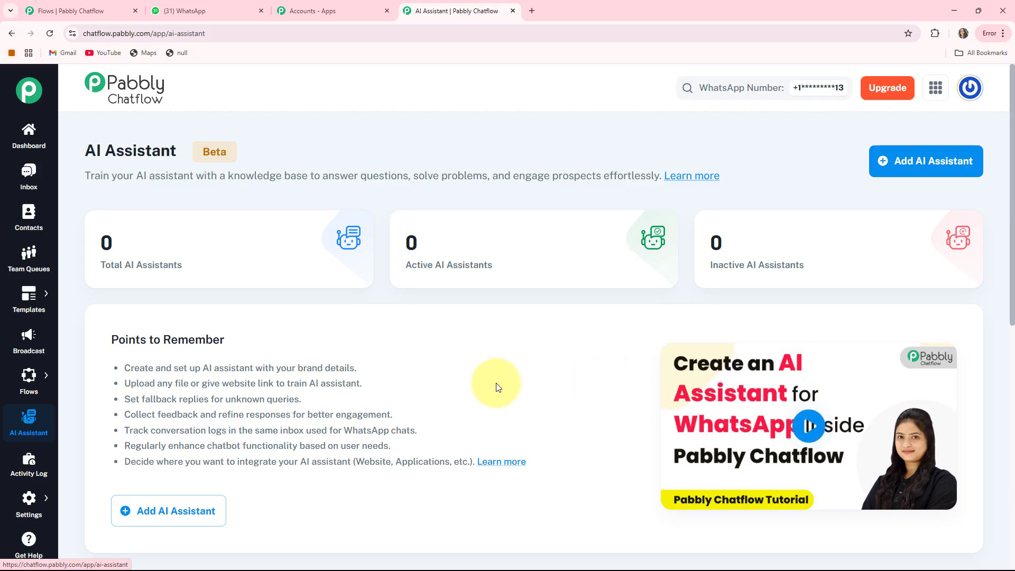
click(25, 463)
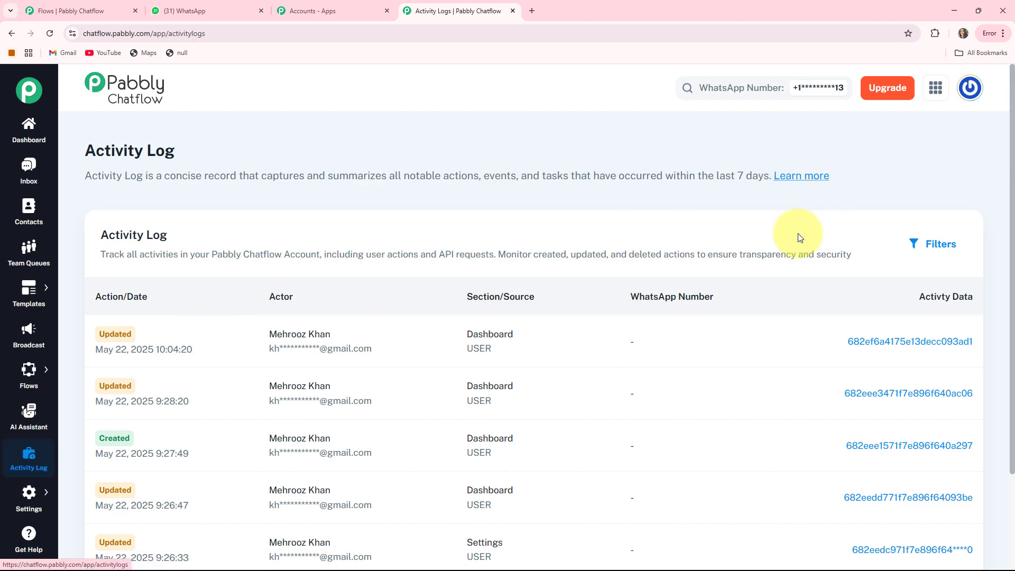
click(14, 497)
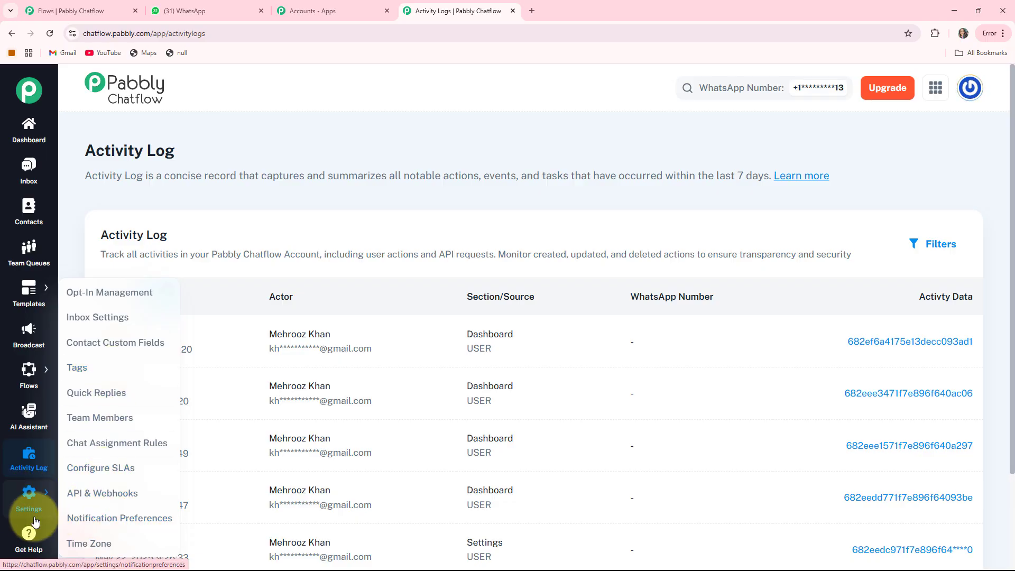
click(29, 537)
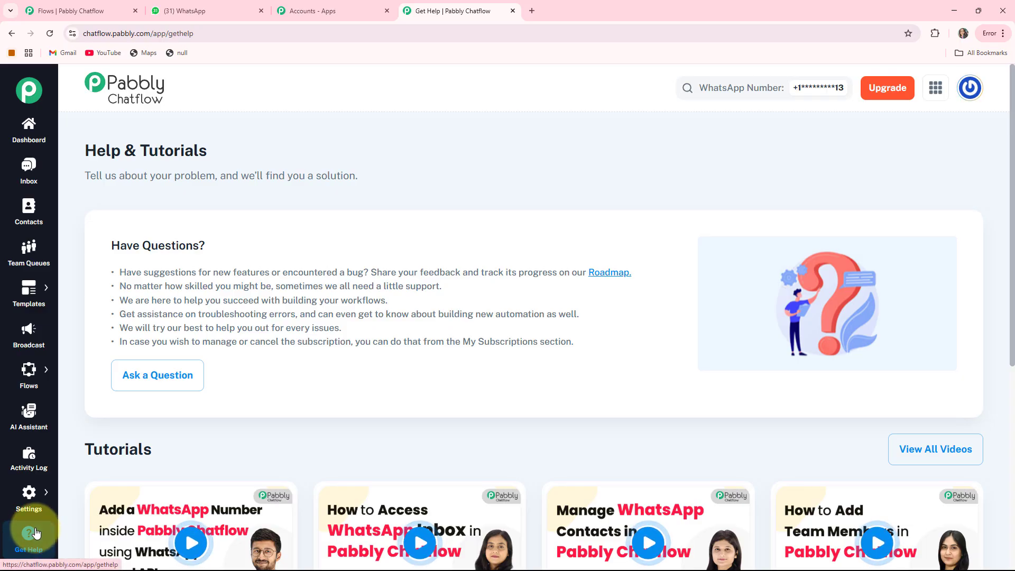
- Return to the Flow Builder overview and start a new flow
click(29, 369)
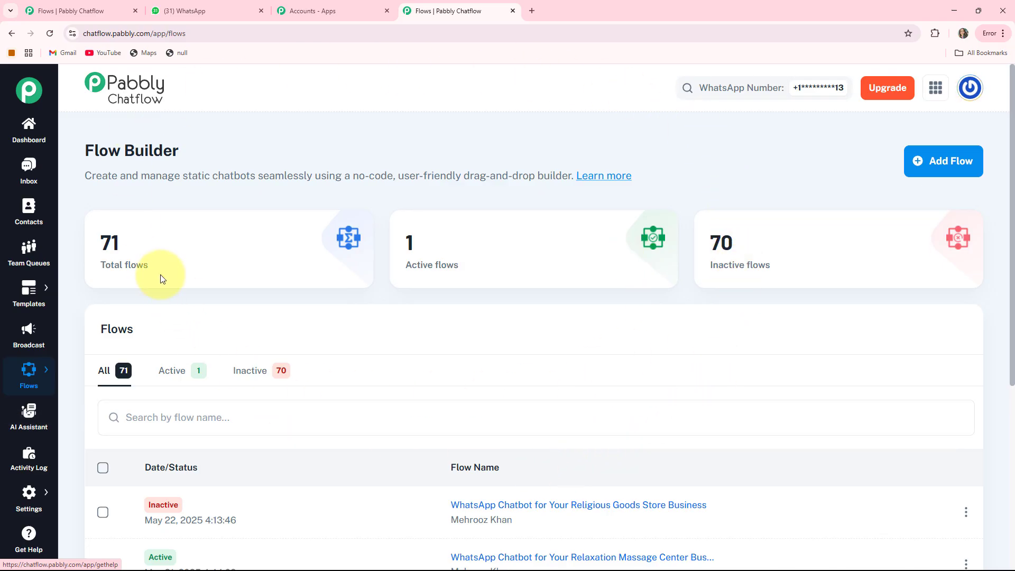
drag(75, 153, 248, 158)
click(249, 158)
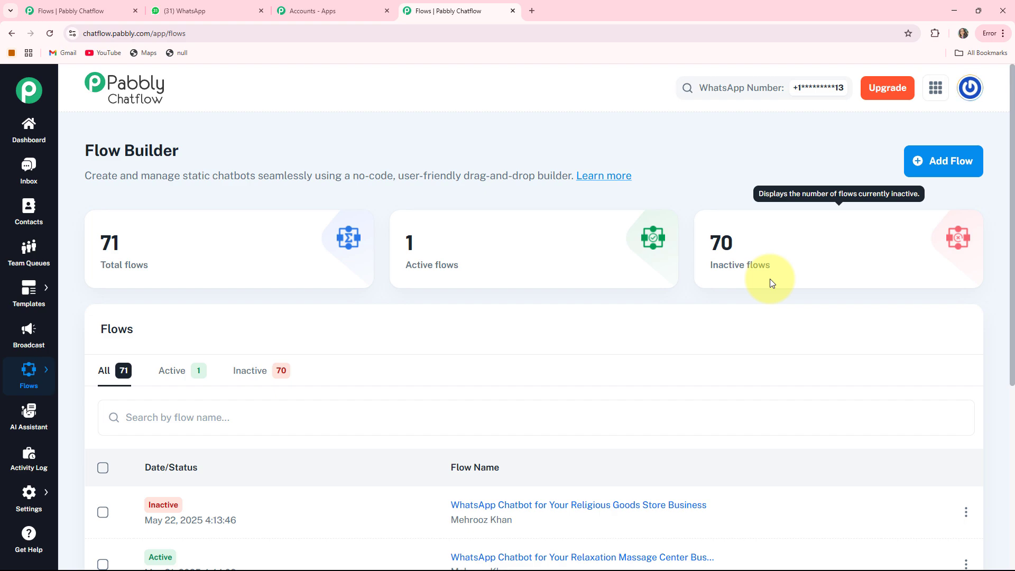
click(924, 164)
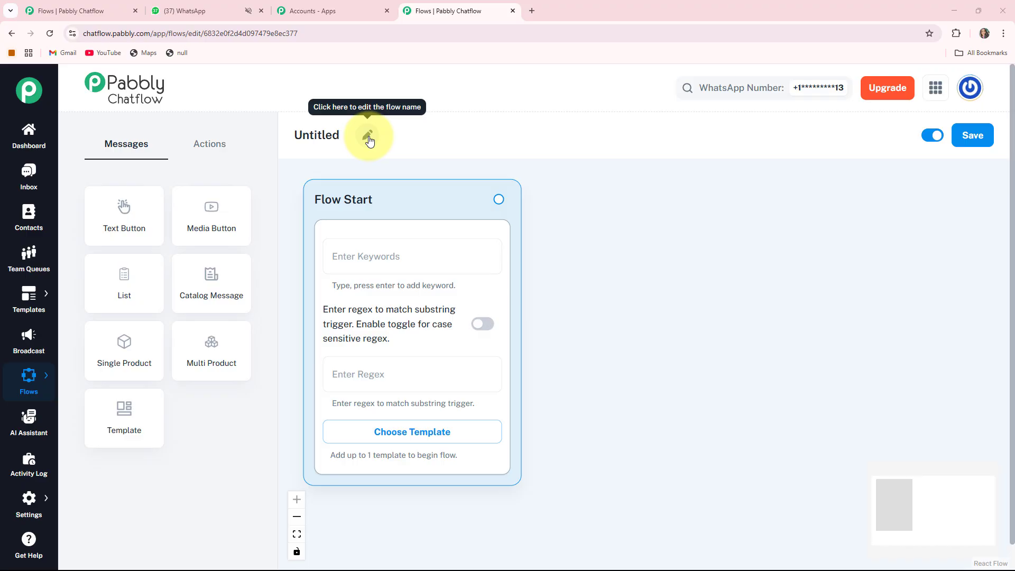
- Rename the untitled flow as "WhatsApp Chatbot for Your Ready Mix Concrete Supplier Business"
click(368, 138)
drag(364, 137, 271, 135)
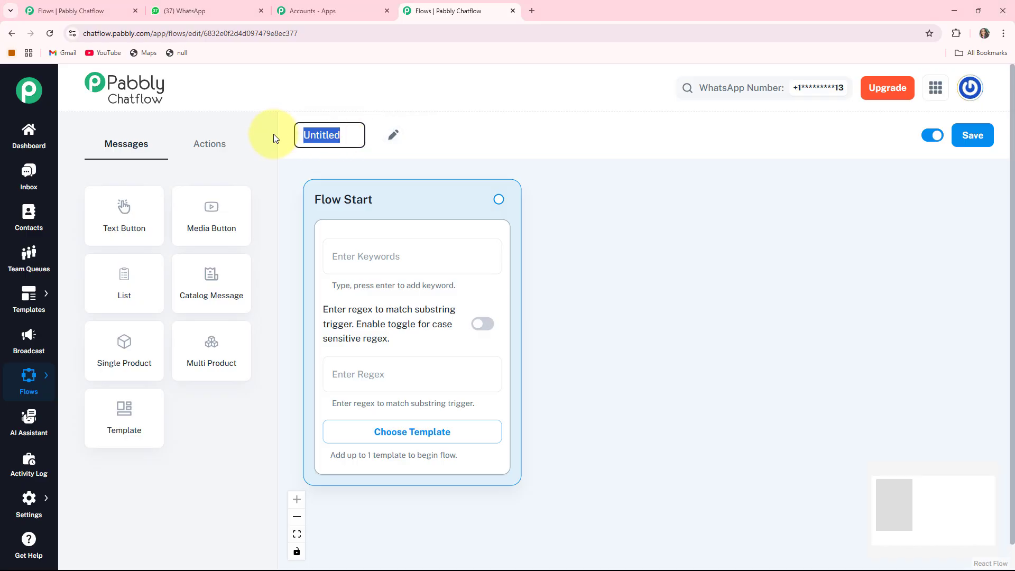
text(WhatsApp Chatbot for Your Ready Mix Concrete Supplier Business)
key(Return)
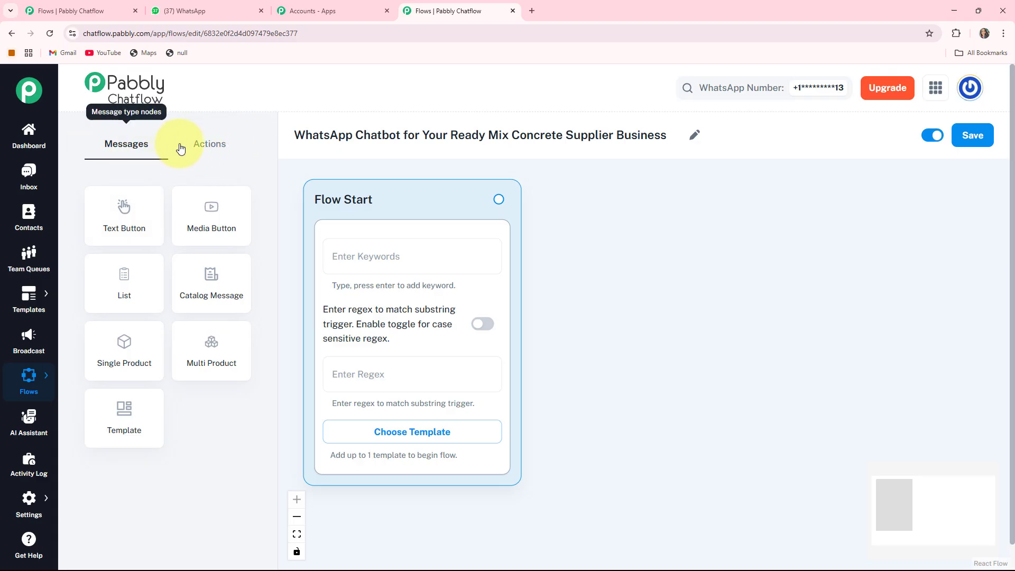
- Review the available action and message node types and save the flow
click(210, 144)
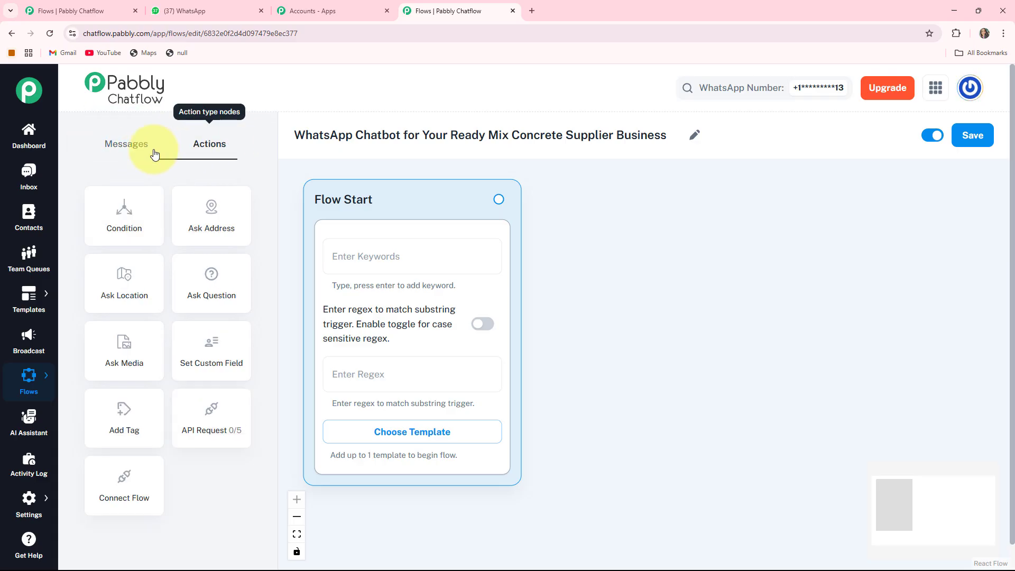
click(128, 148)
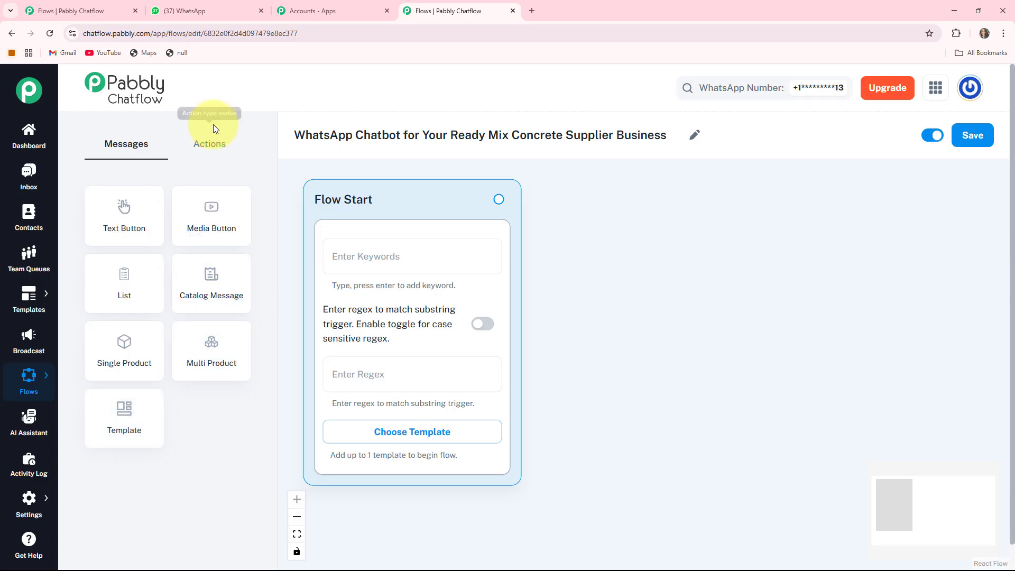
click(207, 148)
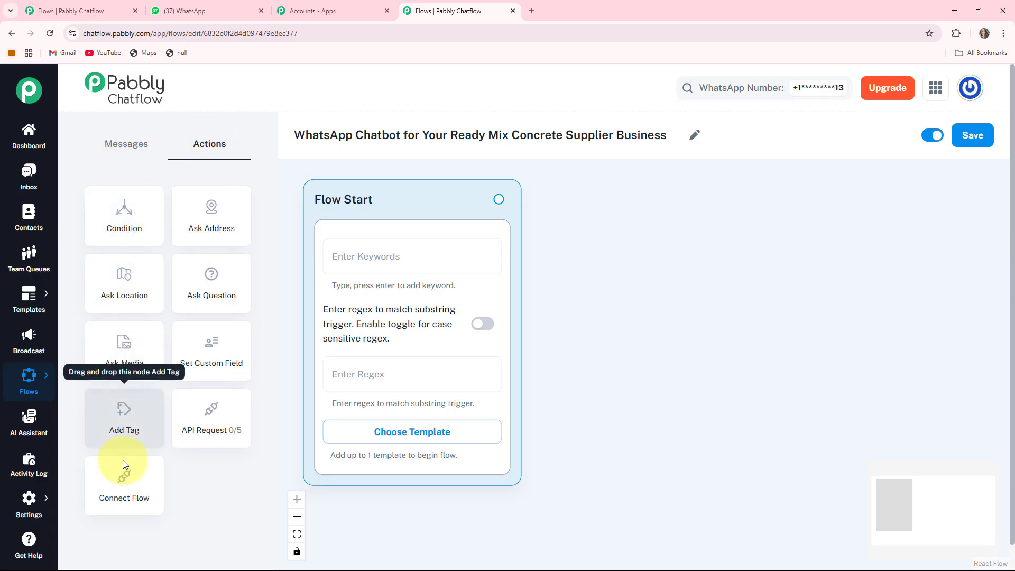
click(126, 144)
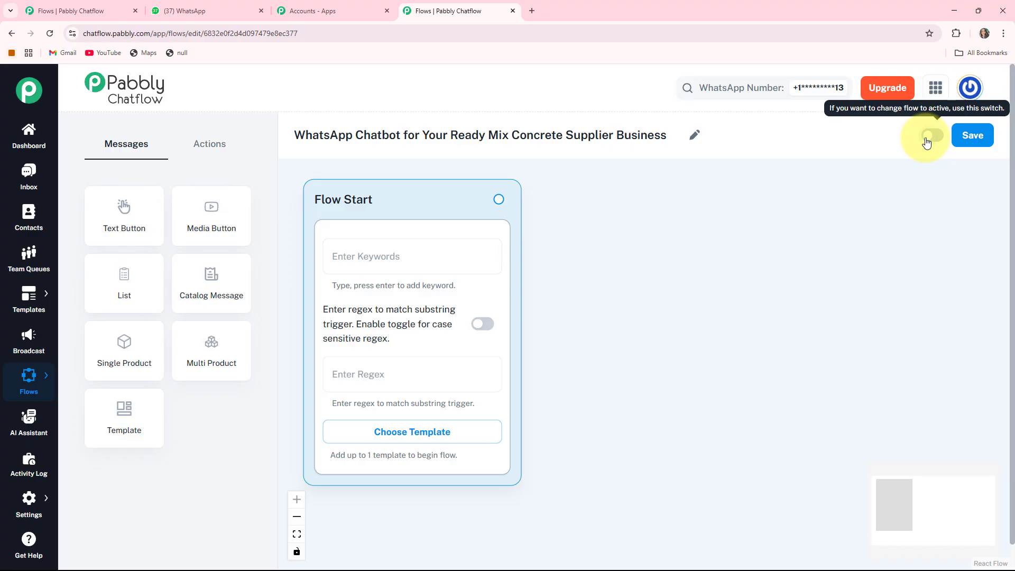
click(977, 137)
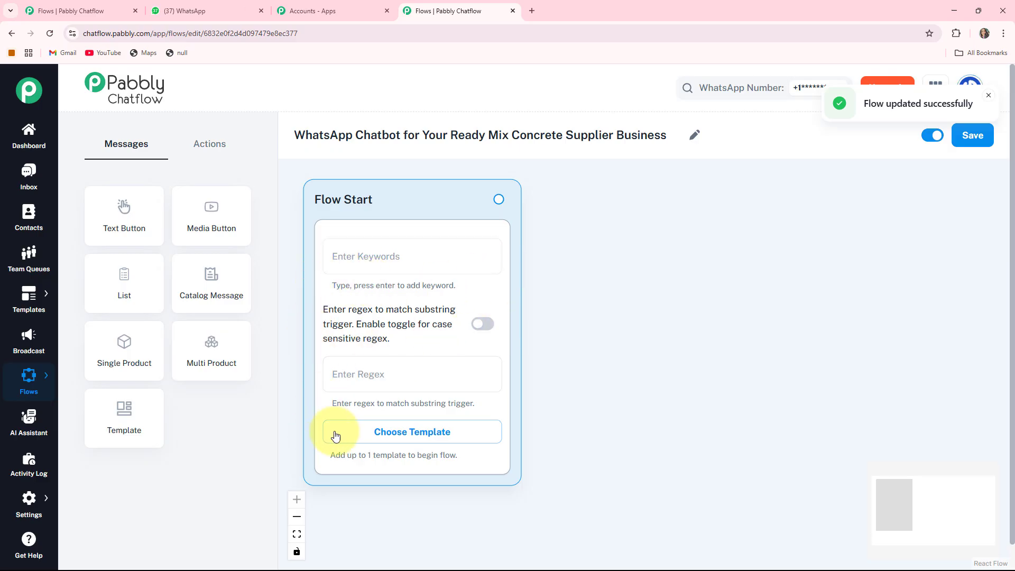
- Examine the Flow Start trigger options: keywords, the case-sensitive regex switch and the list of approved templates
click(426, 264)
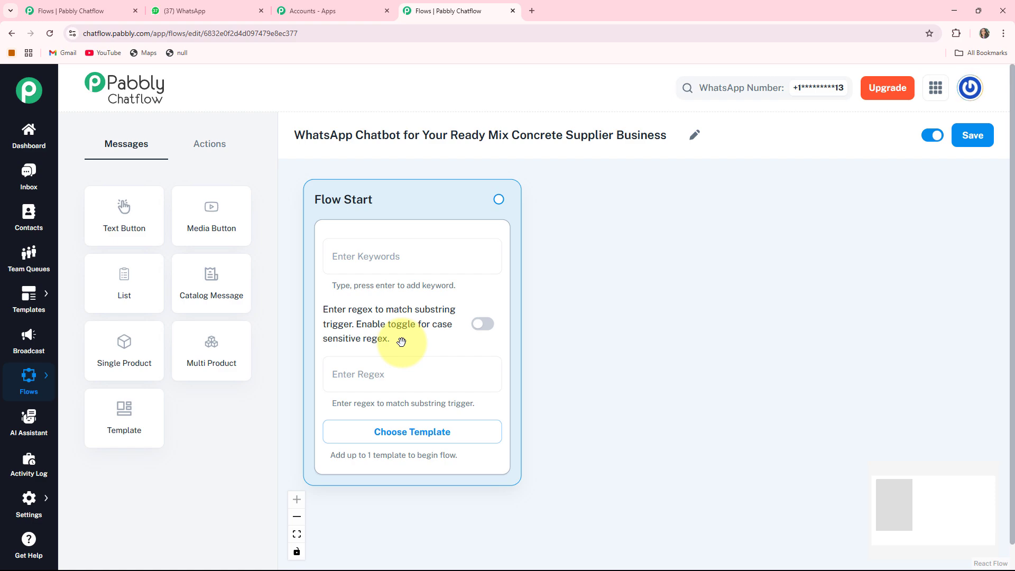
click(481, 325)
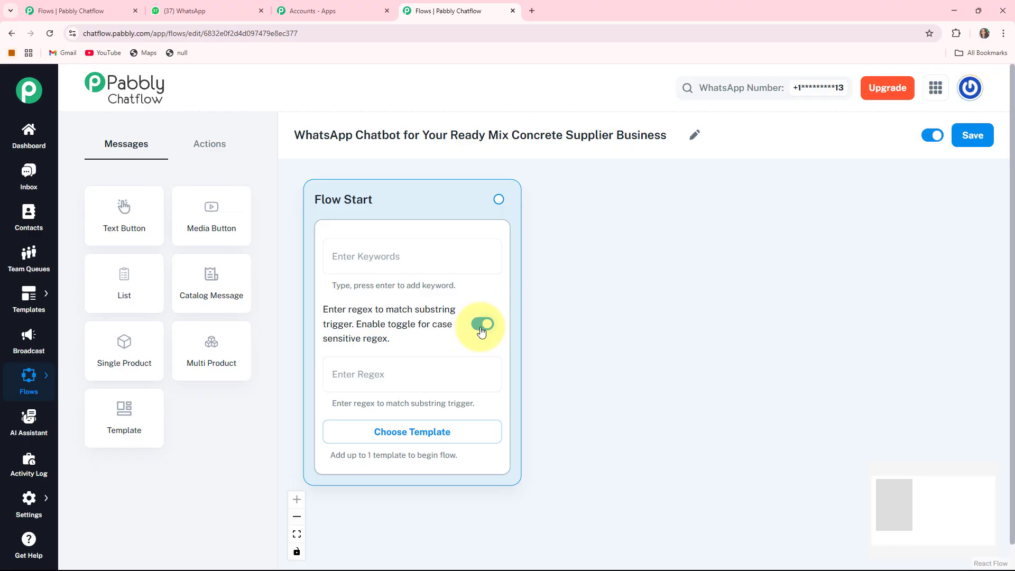
click(481, 324)
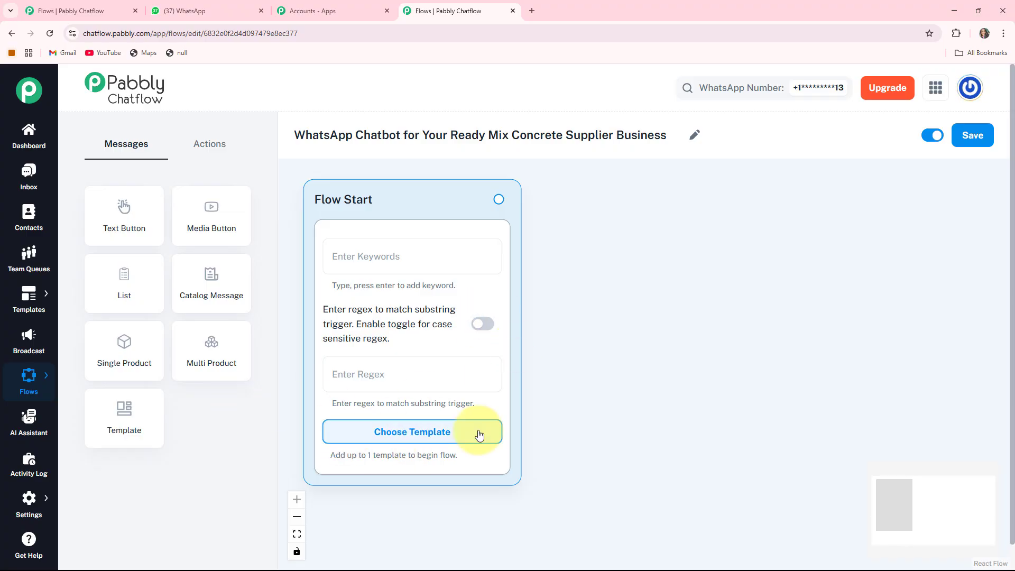
click(418, 433)
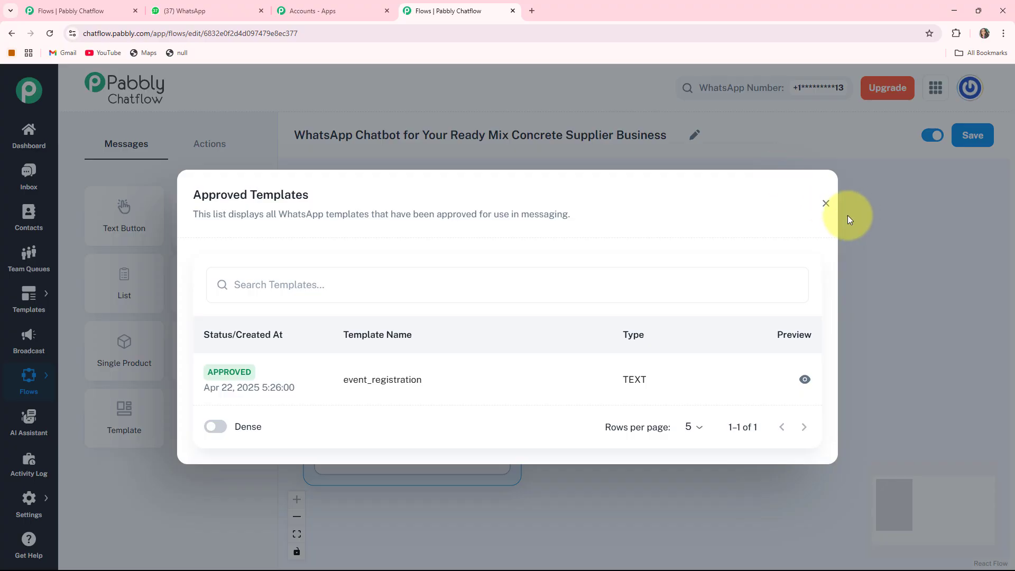
click(827, 203)
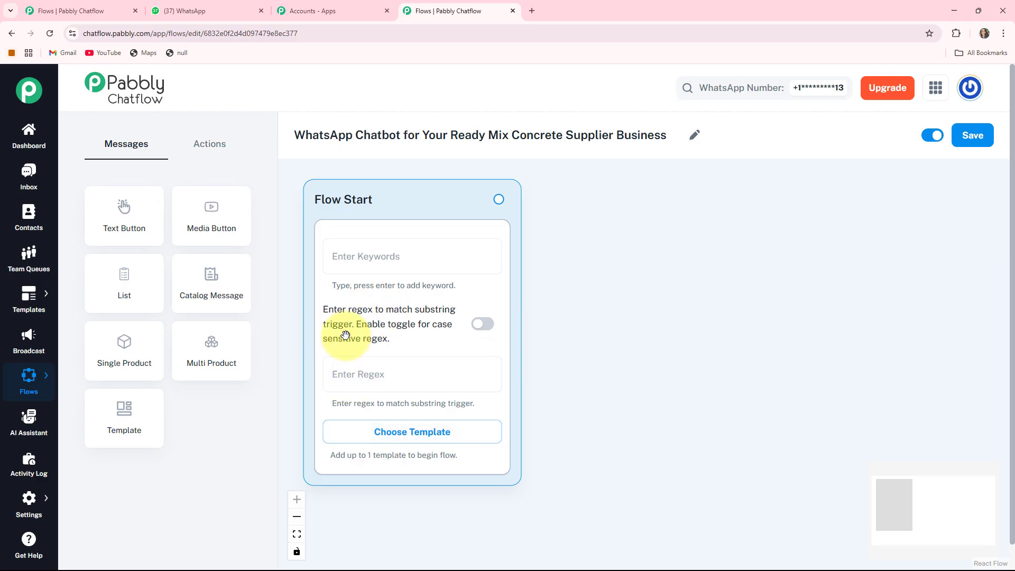
- Set the Flow Start regex trigger to [\s\S]+
click(392, 377)
text([\s\S]+)
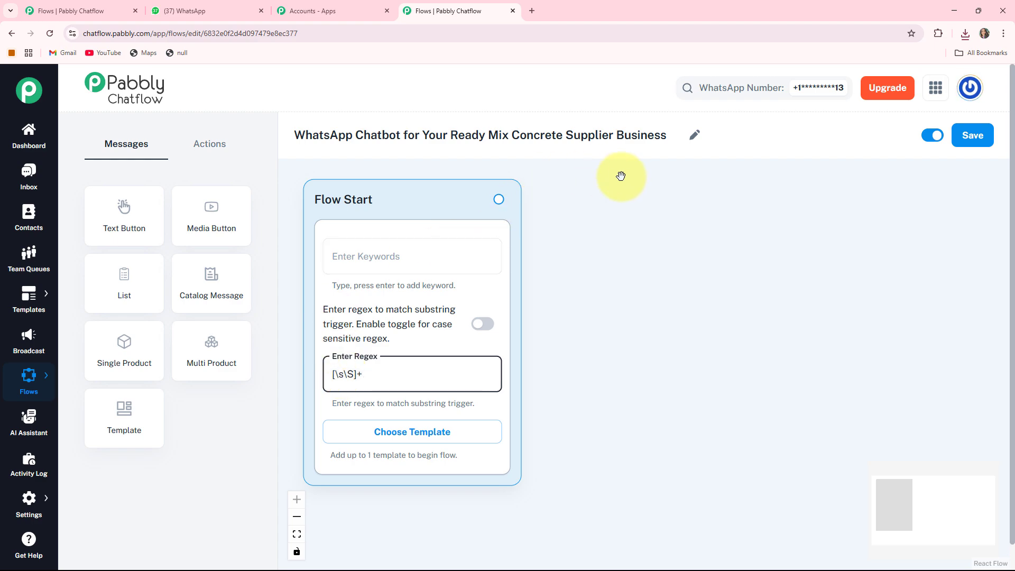
drag(585, 422, 579, 430)
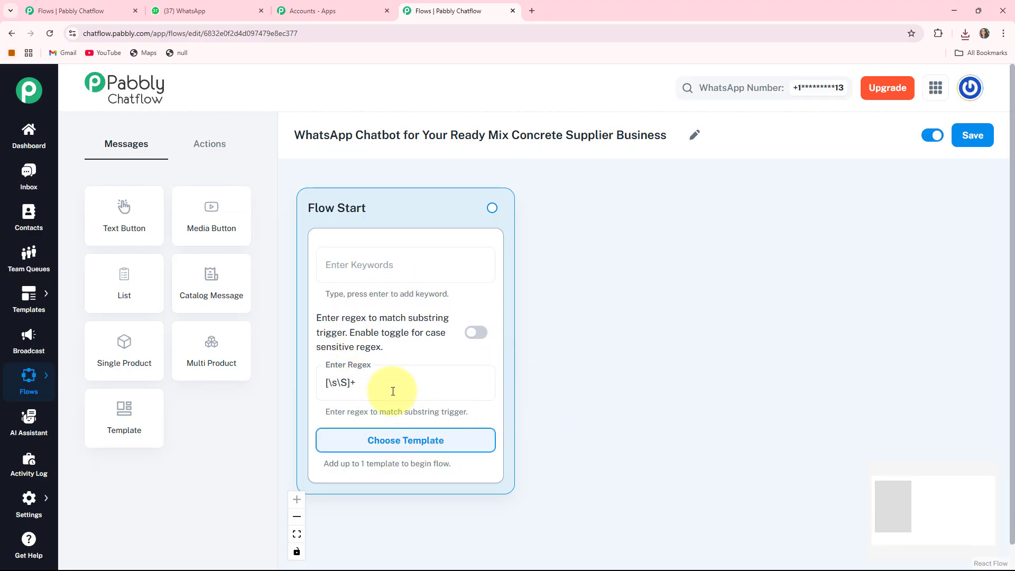
- Add a Media Button message node beside Flow Start with media type Image and upload "WhatsApp Image 2025-05-25 at 2.47.07 PM"
click(209, 228)
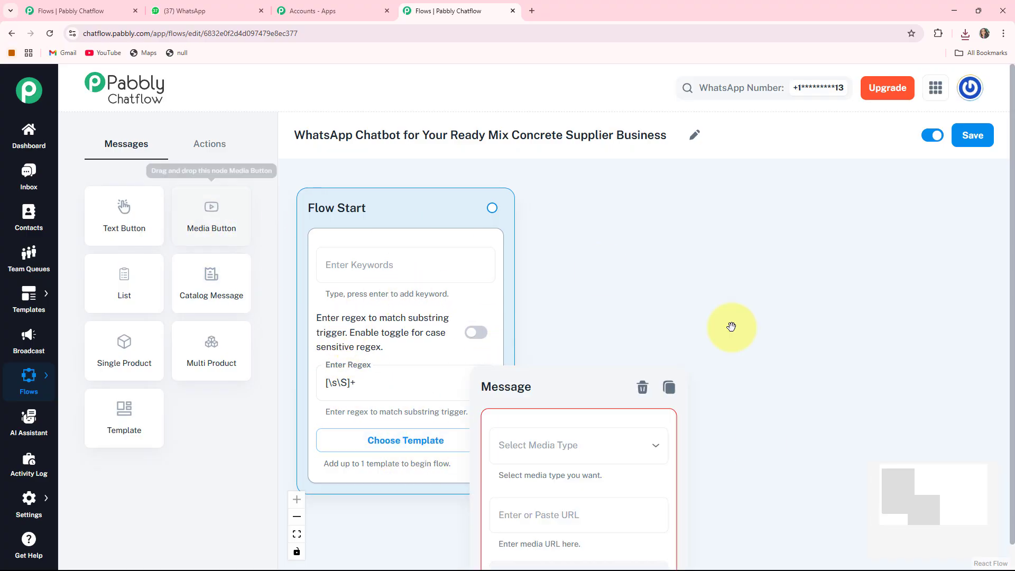
drag(511, 404, 623, 204)
click(585, 241)
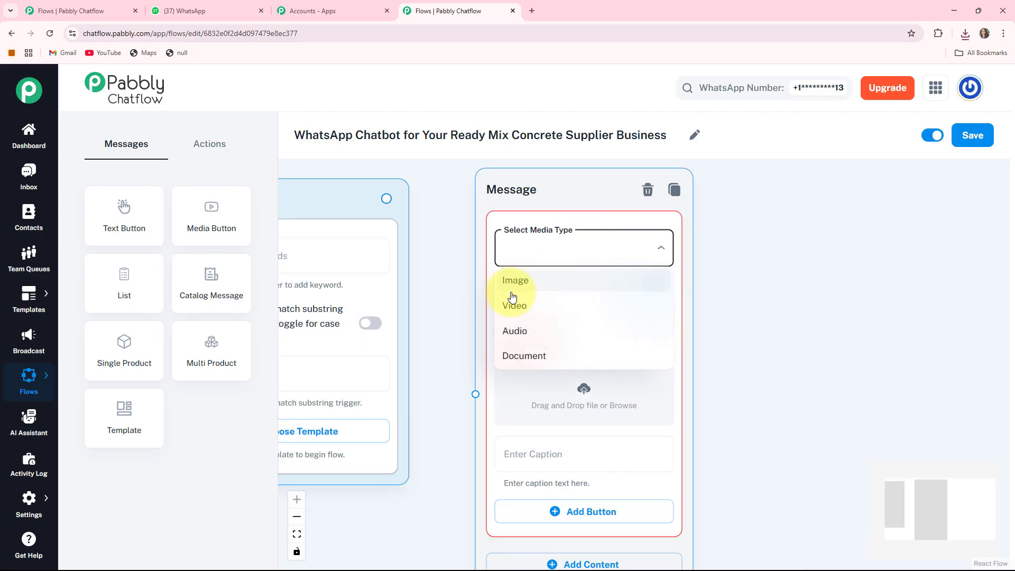
click(533, 278)
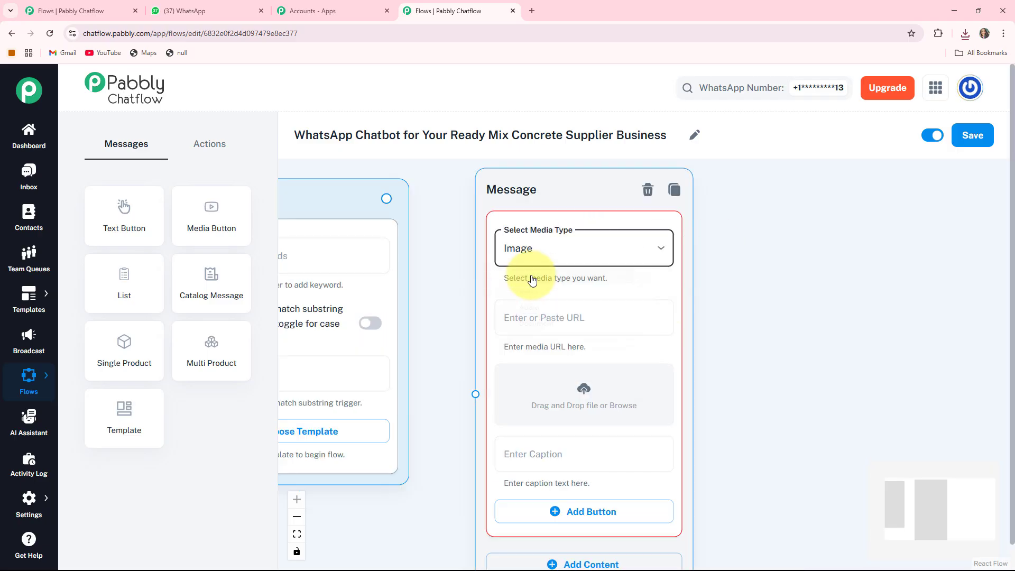
click(583, 394)
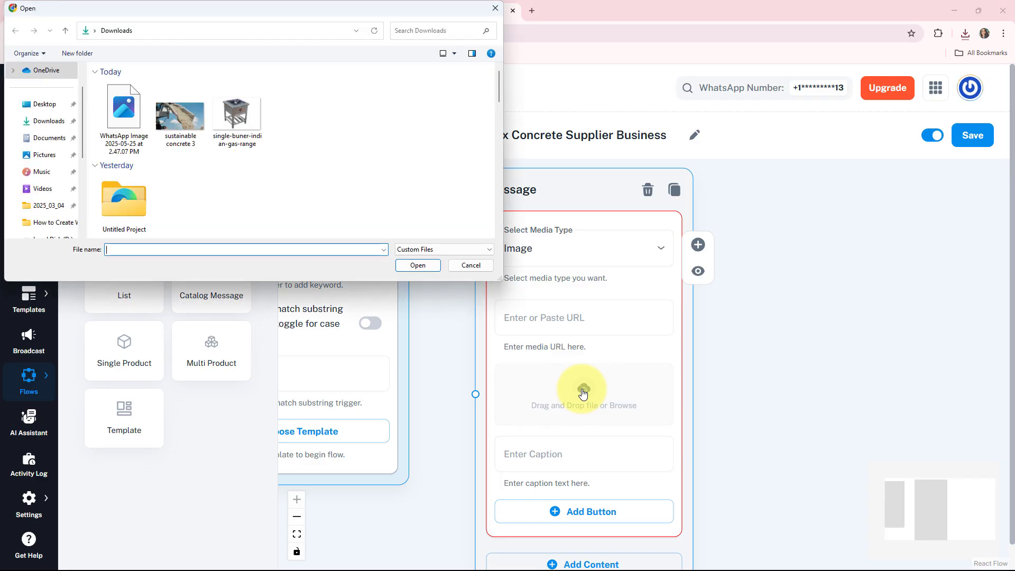
double_click(125, 126)
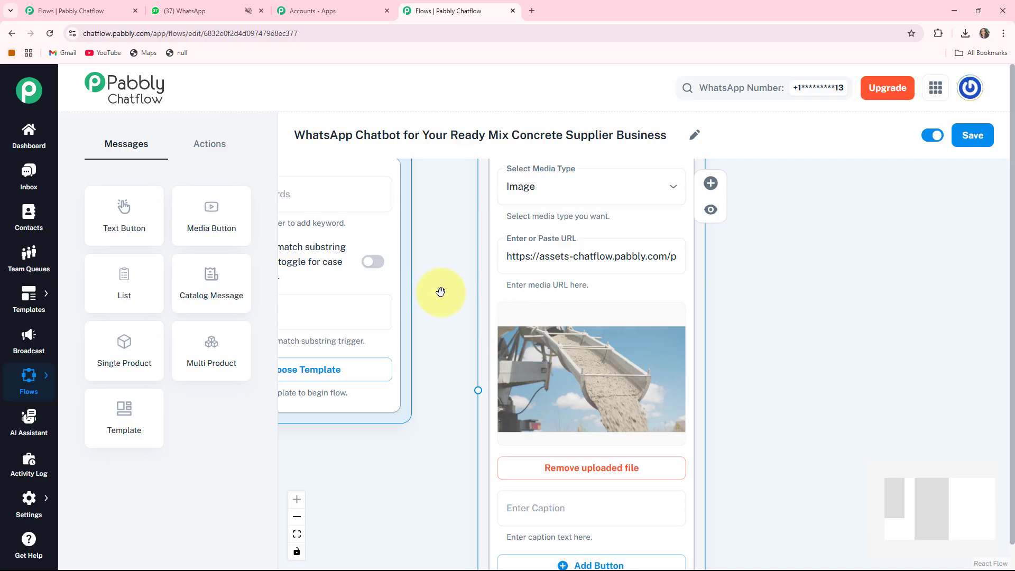
- Add Text + Button content below the image section of the message node
drag(441, 290, 428, 185)
drag(794, 416, 714, 330)
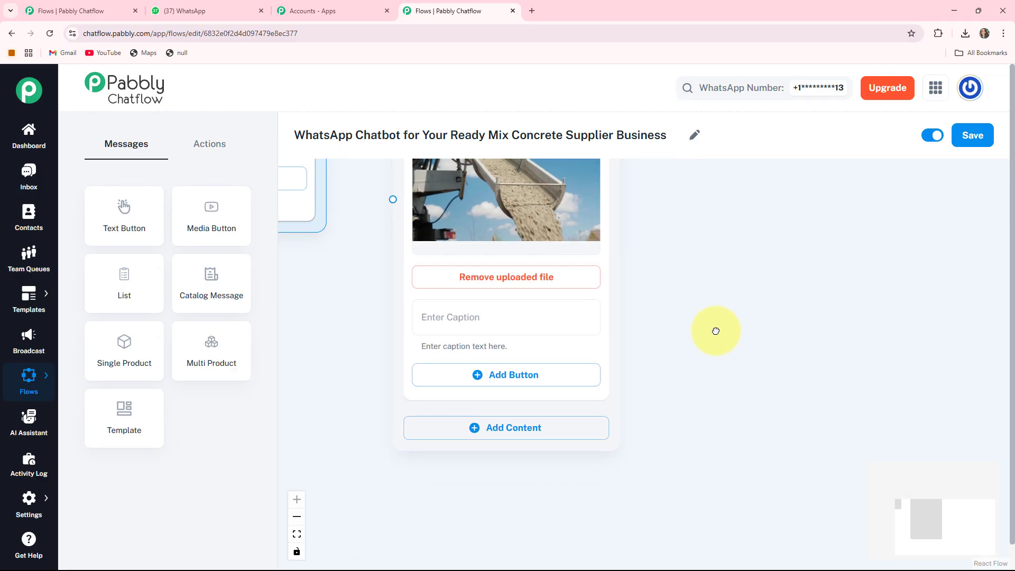
click(502, 435)
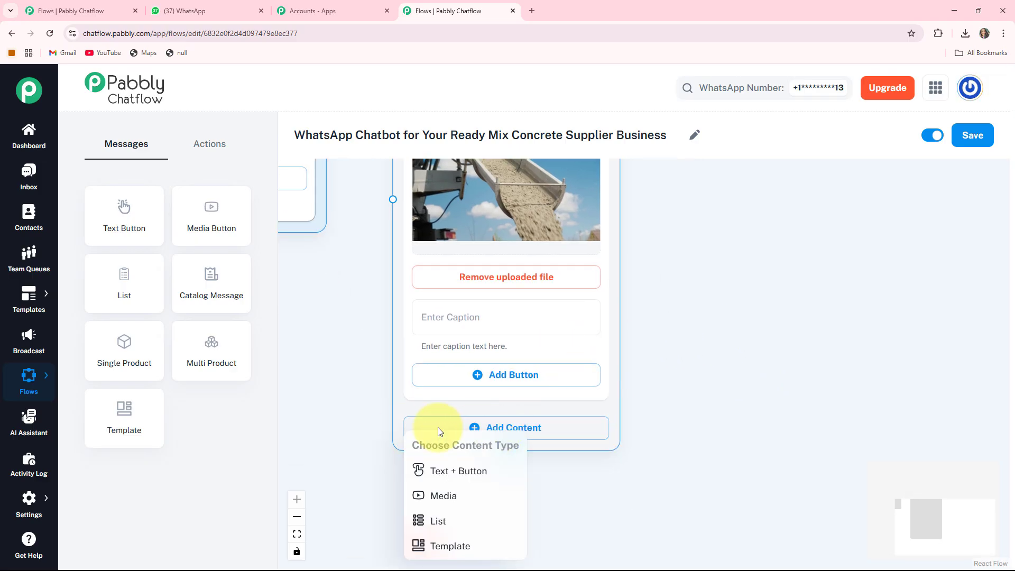
click(448, 471)
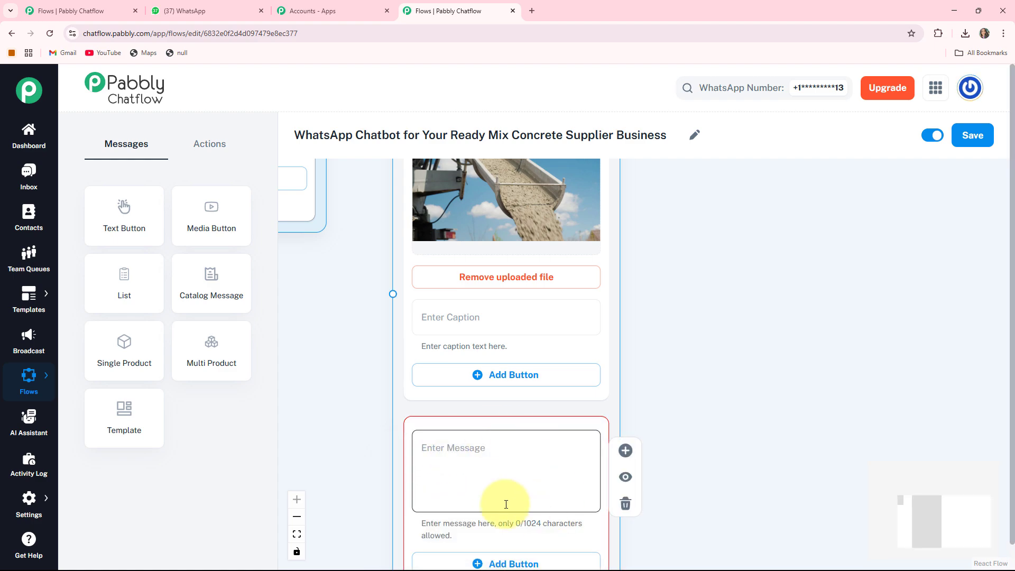
- Fill the new text content with the prepared "Hello There!" welcome message for Pabbly Ready Mix Concrete Supplier and review it to the end
drag(725, 528, 722, 430)
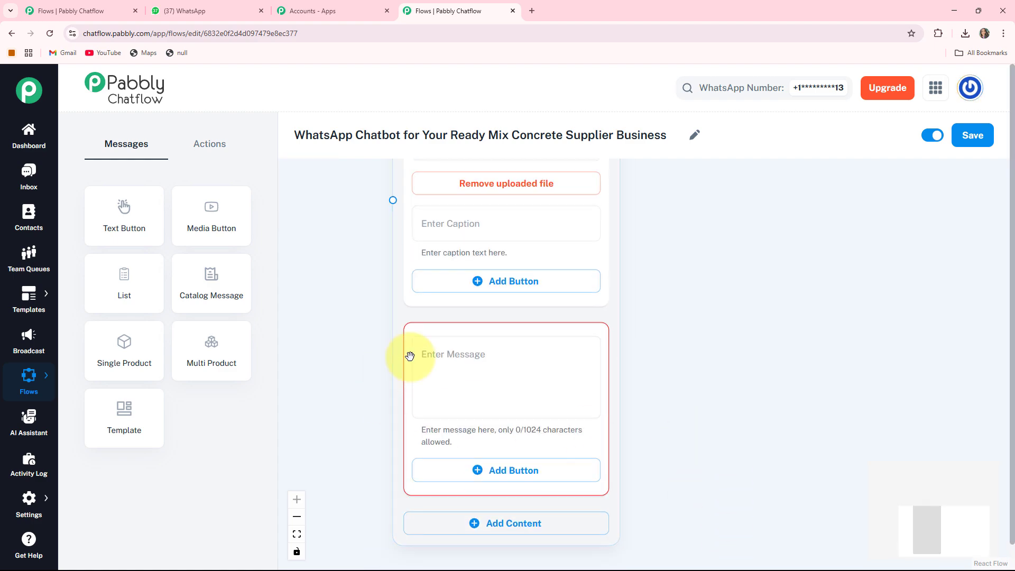
click(448, 375)
key(ctrl+v)
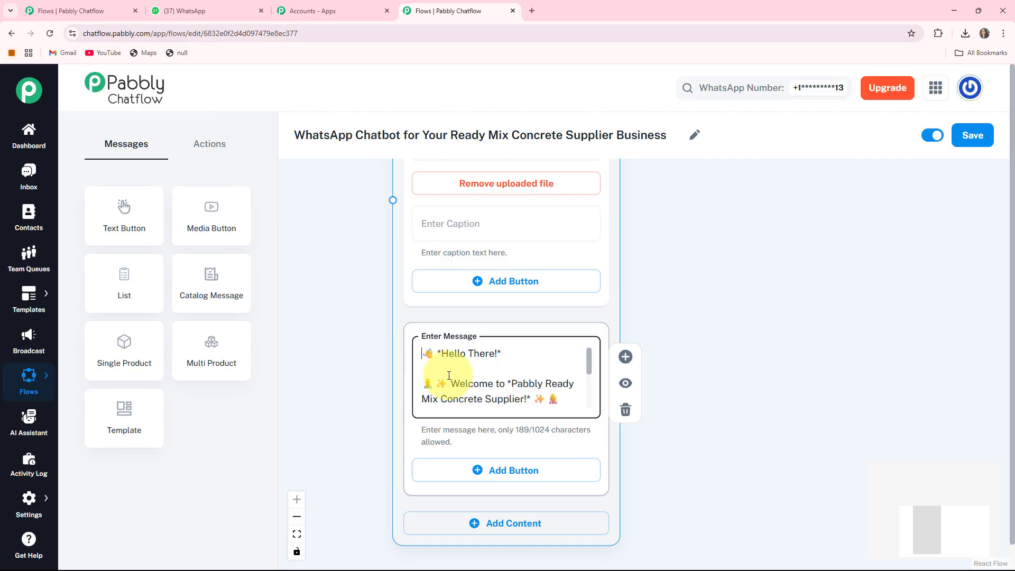
click(436, 237)
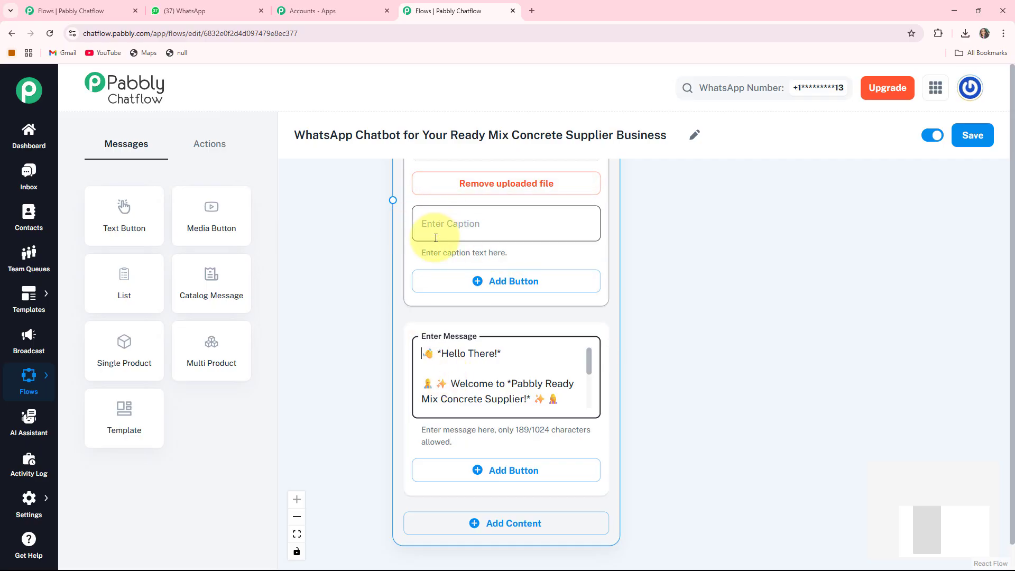
scroll(531, 406, down, 3)
click(523, 402)
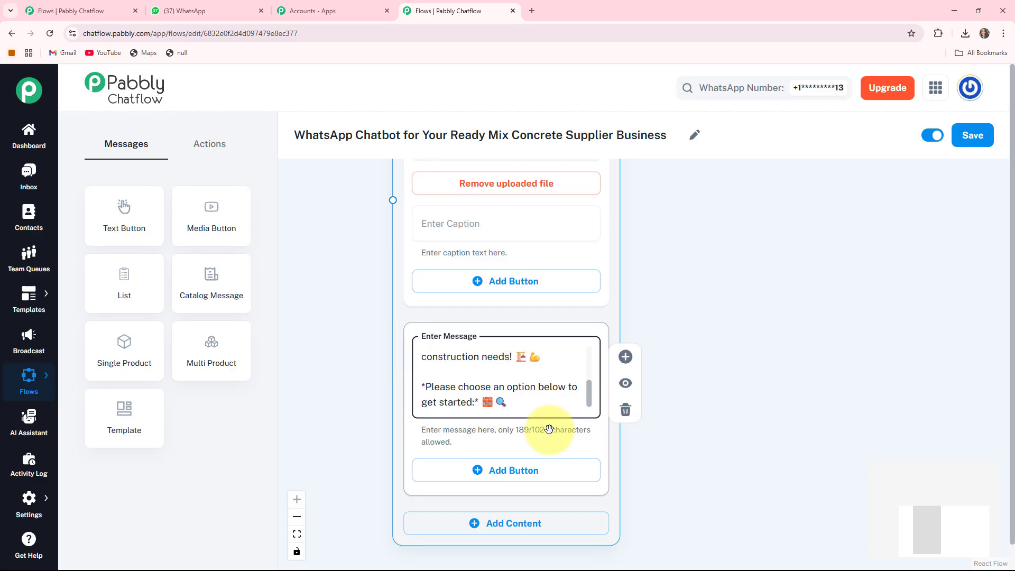
- Add three buttons to the welcome message labelled "Concrete Types 🧱", "Delivery Types 🚚" and "Contact Us 📞"
drag(708, 464, 708, 359)
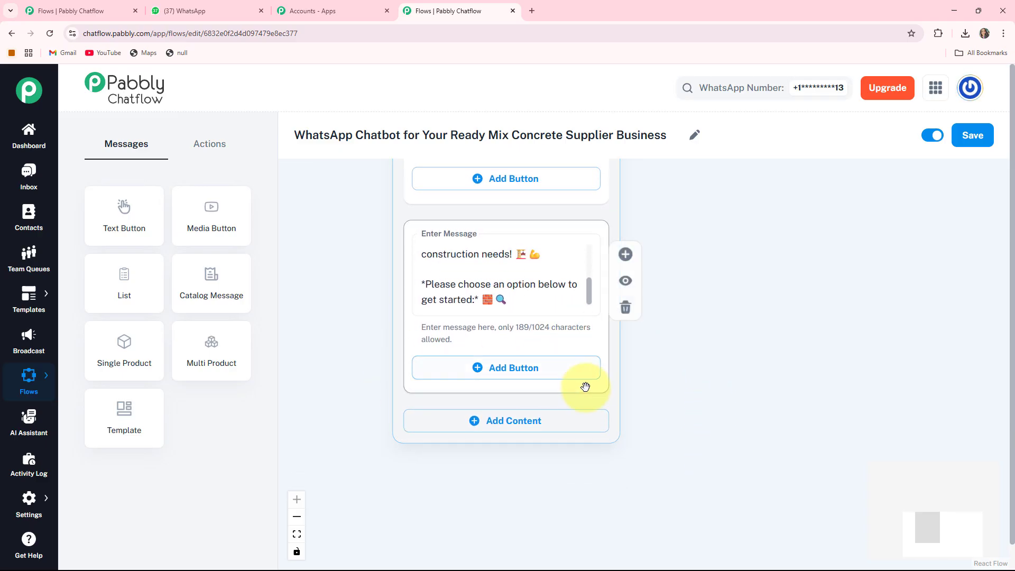
click(496, 374)
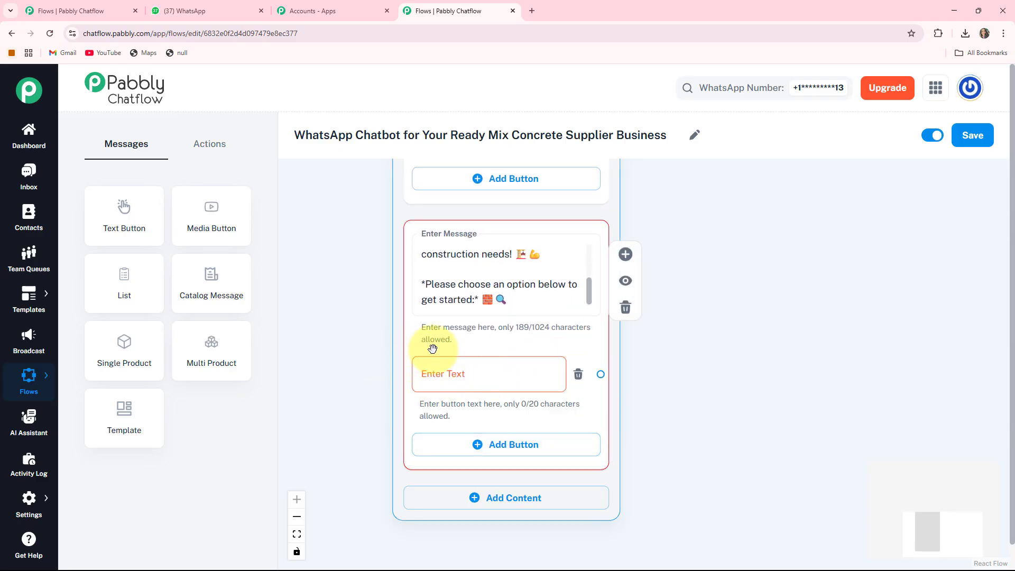
click(451, 376)
text(Concrete Types 🧱)
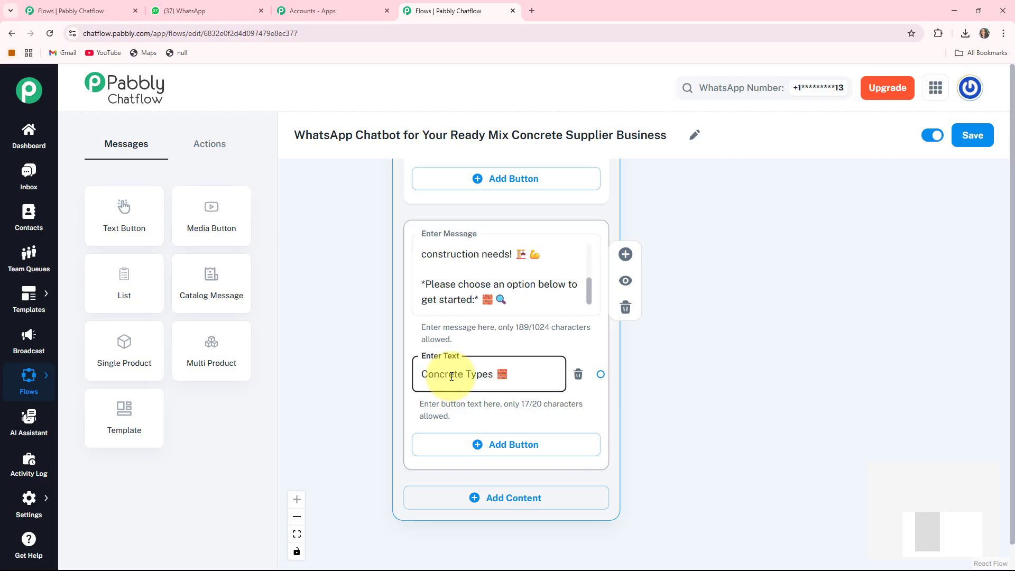
drag(750, 406, 752, 320)
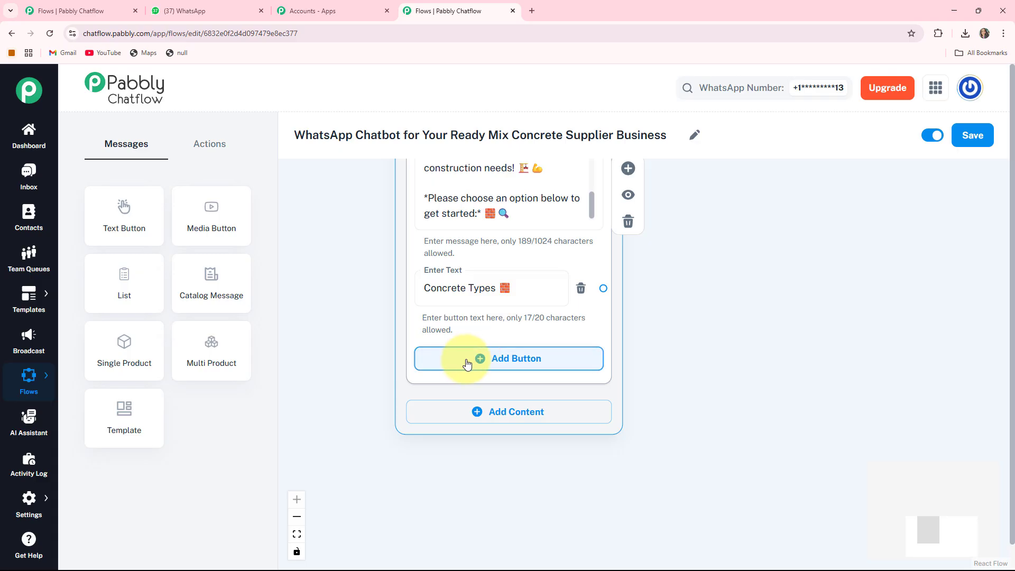
click(466, 364)
click(465, 364)
text(Delivery Types 🚚)
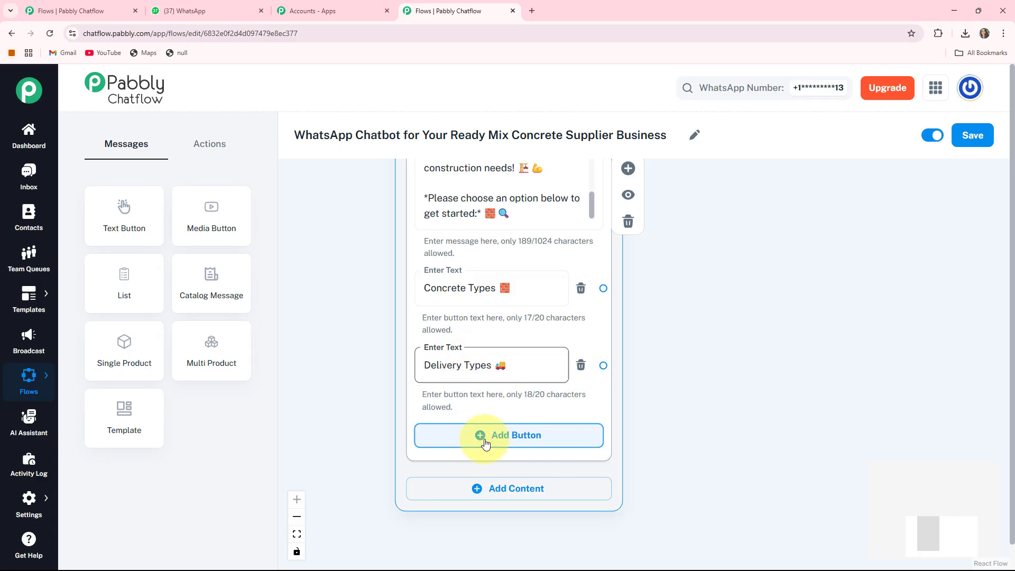
click(486, 442)
click(485, 442)
text(Contact Us  📞)
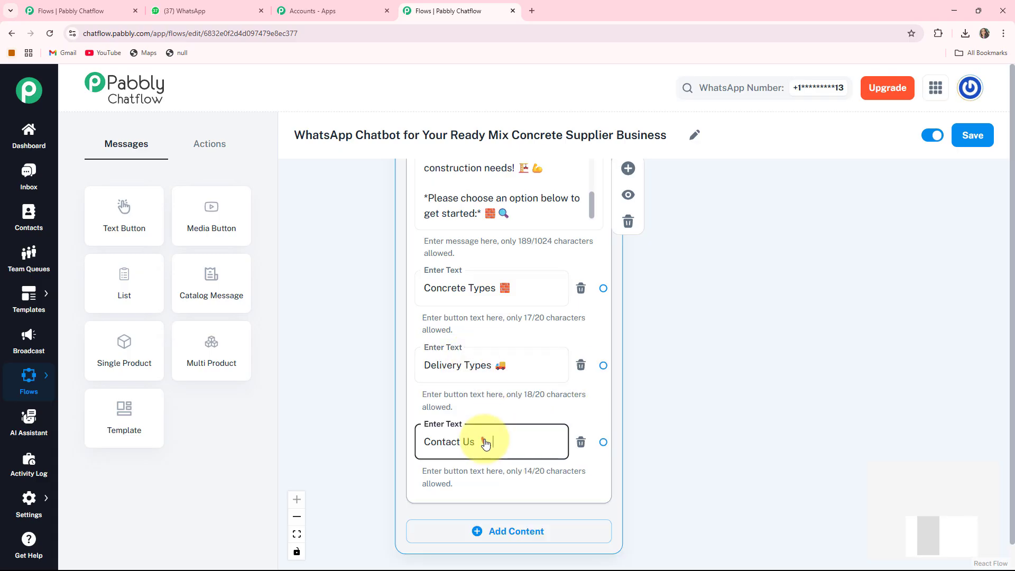
- Connect the Flow Start node to the image and welcome message node, and shift Flow Start slightly closer to it
scroll(416, 321, down, 2)
drag(351, 280, 421, 532)
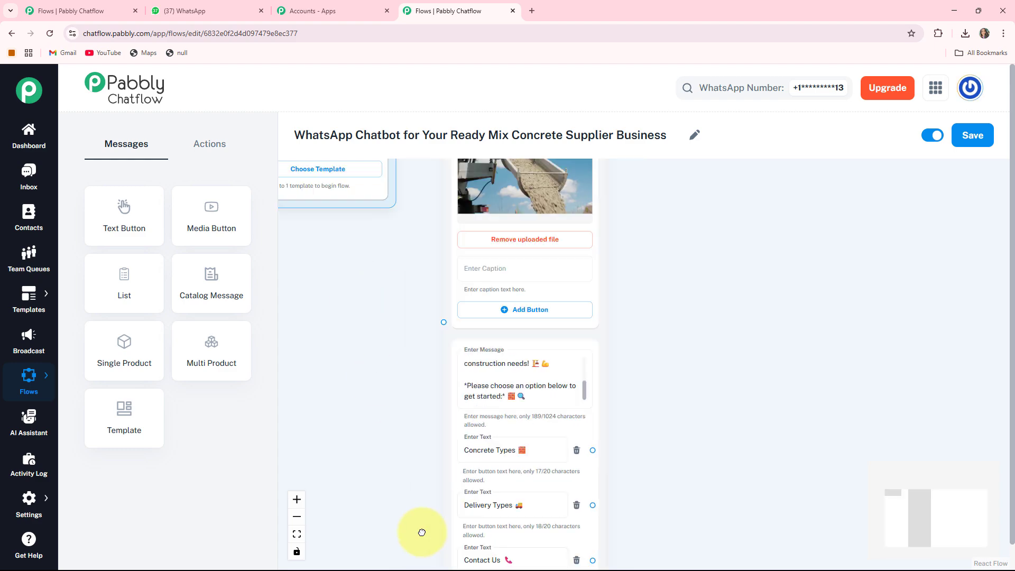
drag(427, 265, 434, 397)
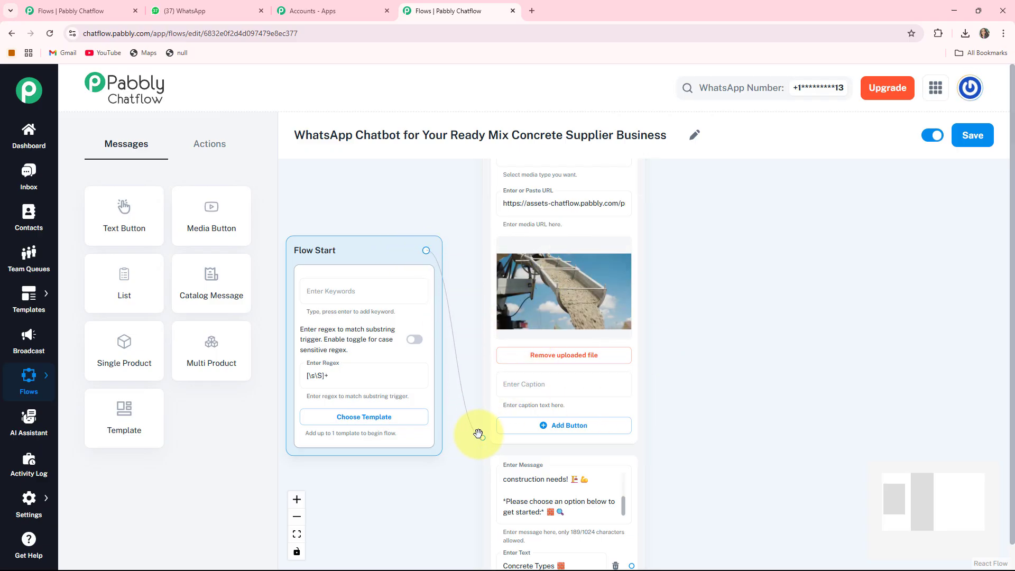
drag(332, 250, 348, 251)
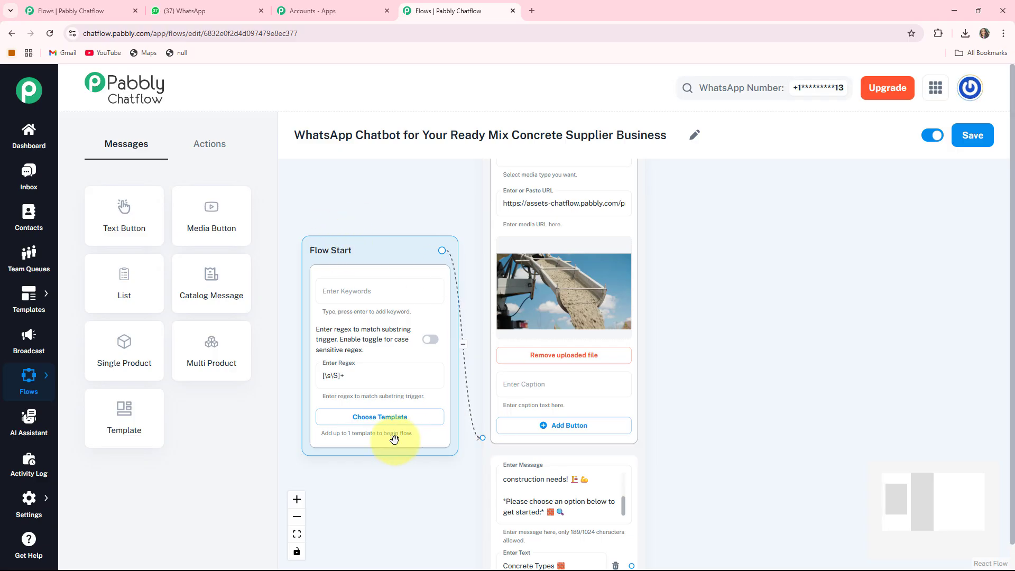
- Create a Text + Button message node linked from the Concrete Types button and position it beside the welcome message
drag(713, 454, 610, 217)
drag(694, 169, 713, 211)
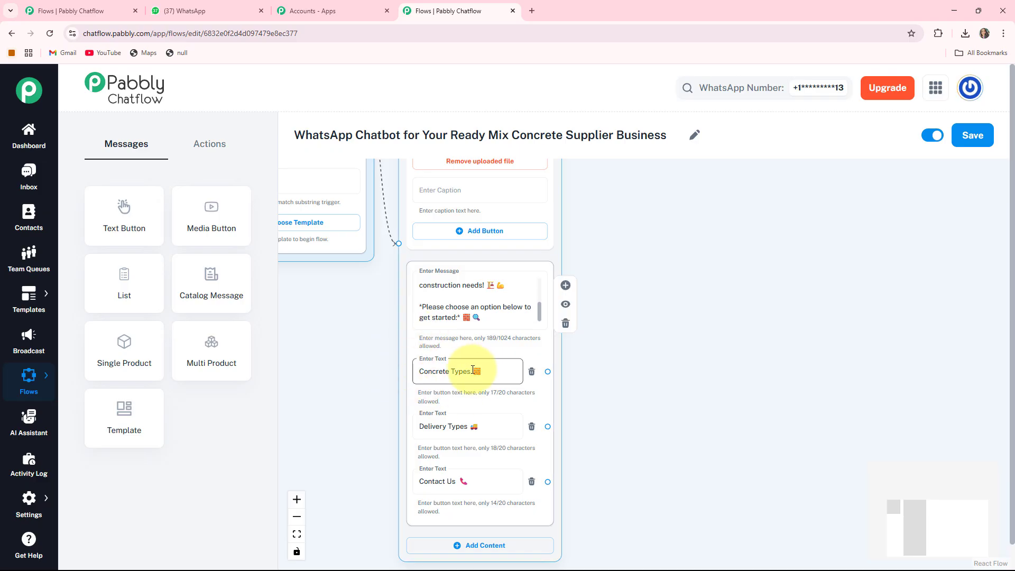
drag(736, 440, 662, 396)
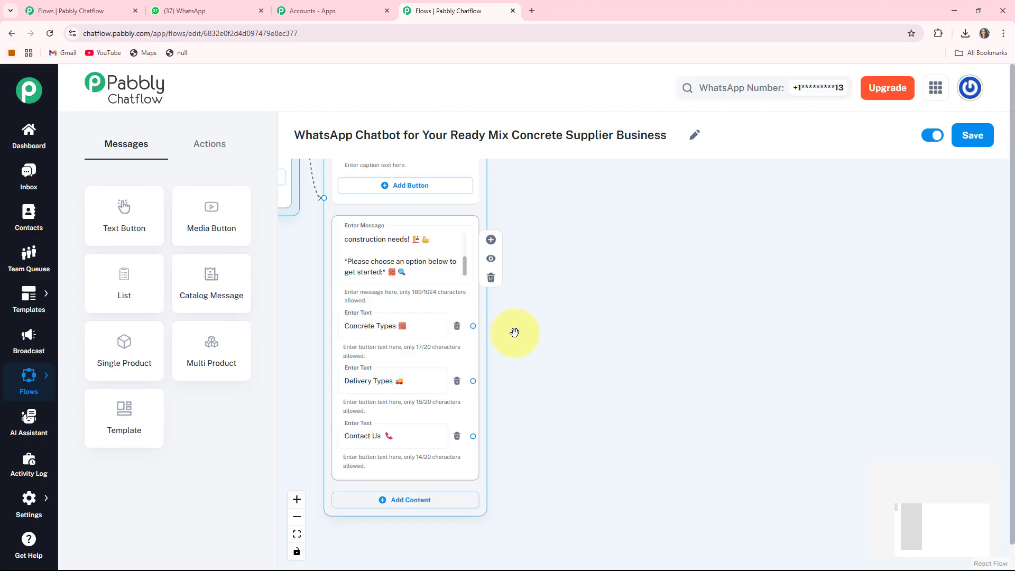
drag(473, 326, 613, 240)
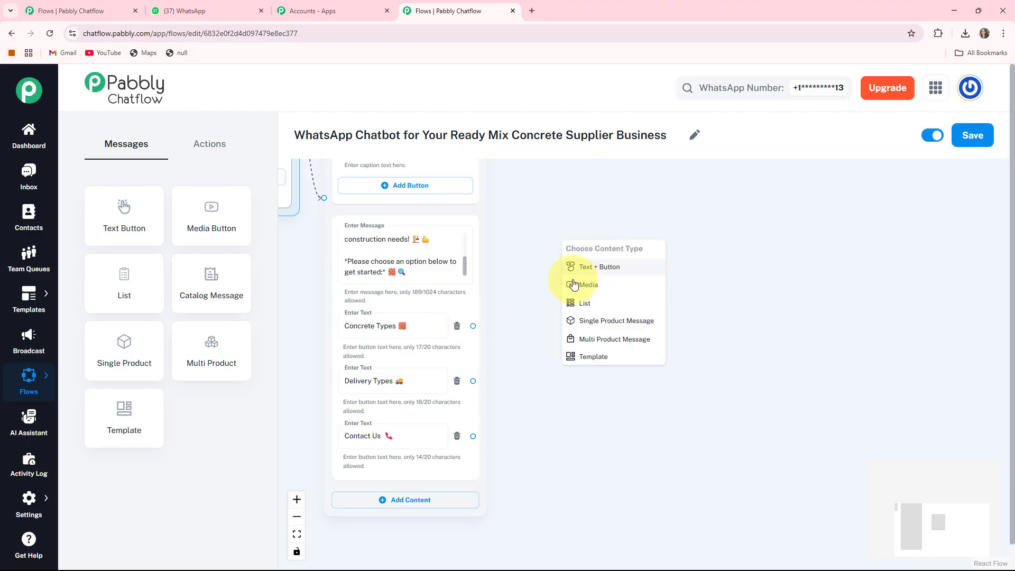
click(597, 269)
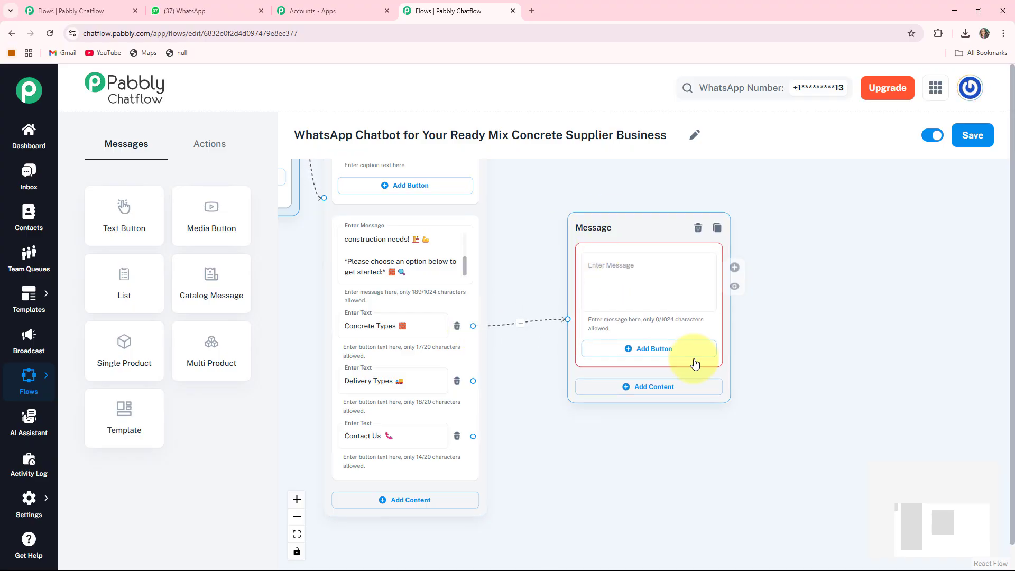
drag(624, 271, 607, 261)
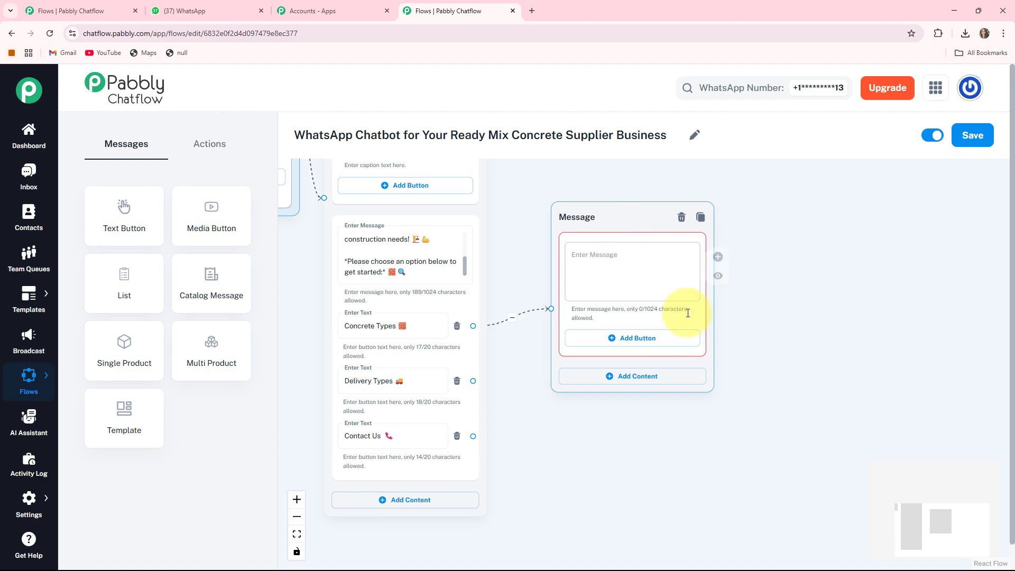
- Fill the message linked to Concrete Types with the prepared text "🧱 *Common Concrete Types:*"
click(610, 277)
text(🧱 *Common Concrete Types:*)
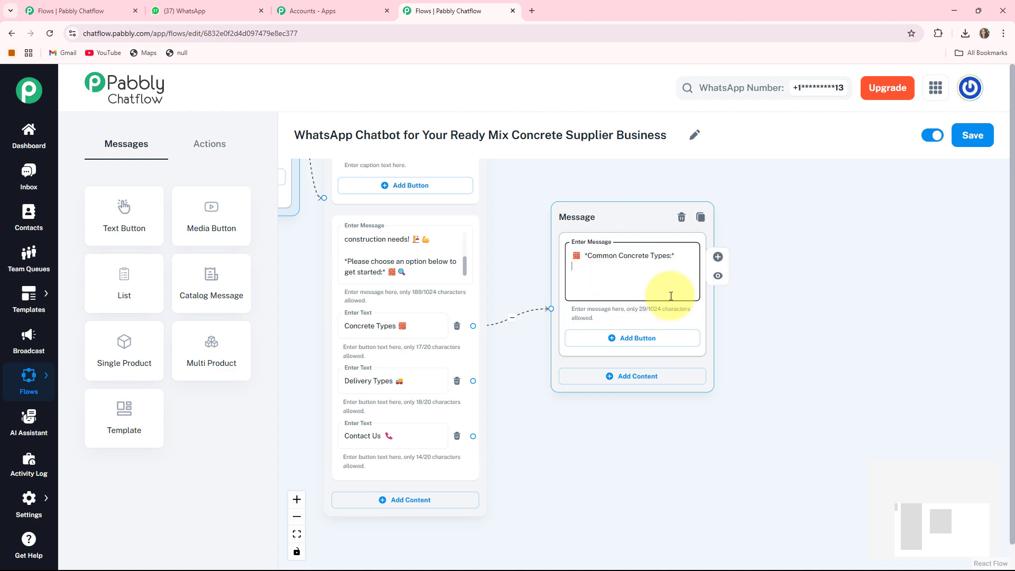
click(632, 268)
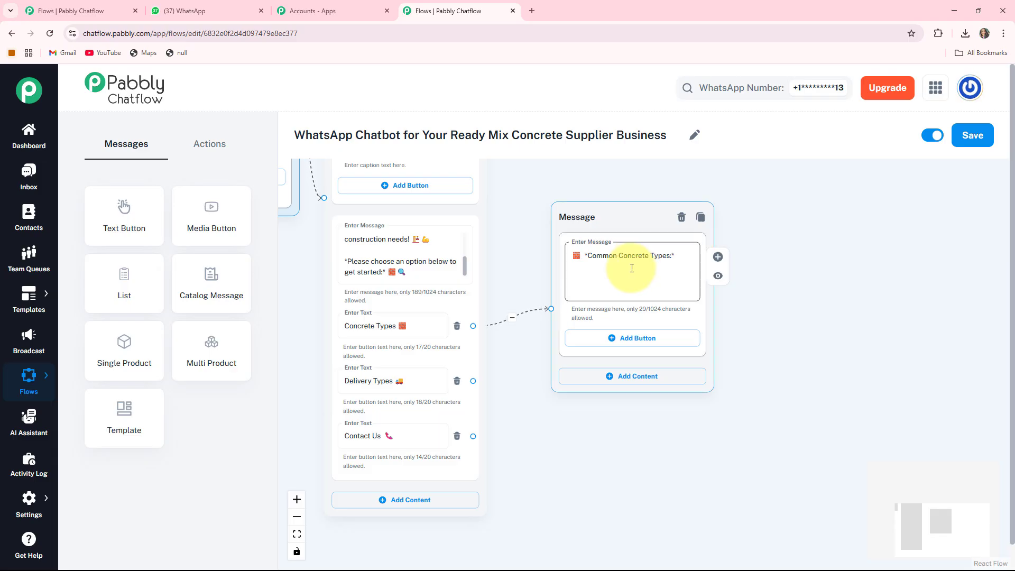
- Add three buttons to the Common Concrete Types message labelled M10, M20 and M25, each with its emoji
click(616, 339)
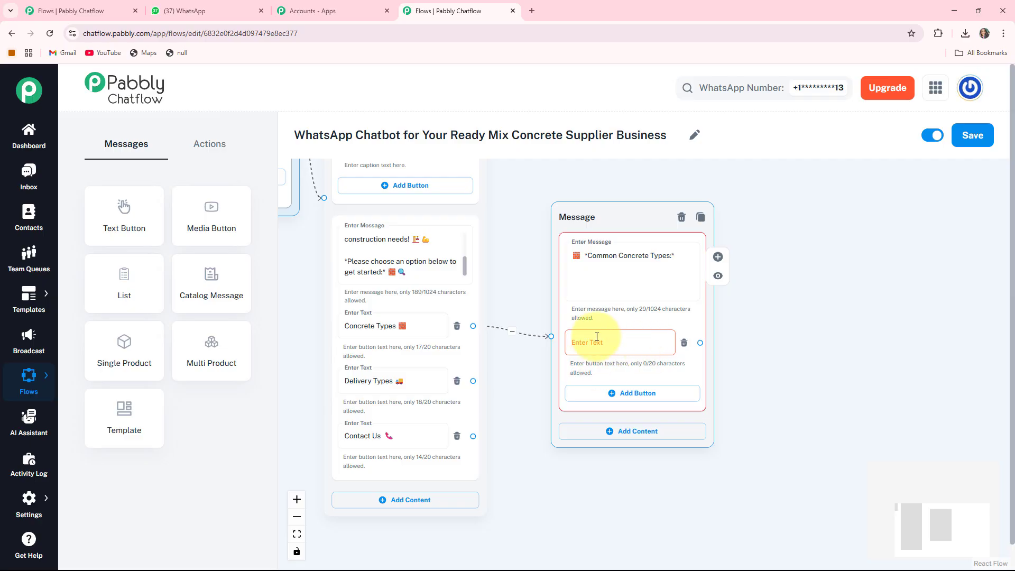
click(597, 336)
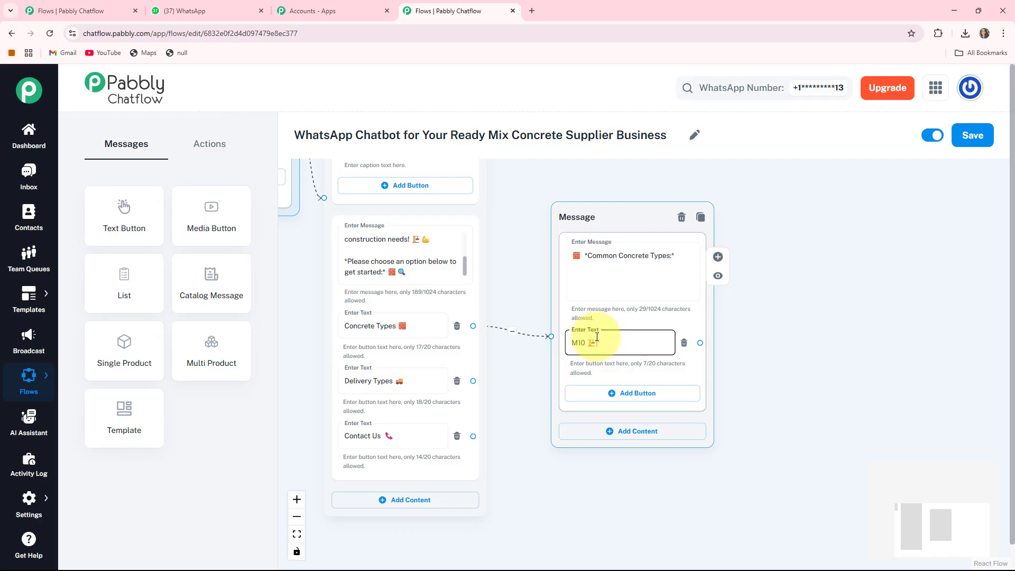
text(M10 🏗️)
scroll(755, 435, down, 1)
click(606, 336)
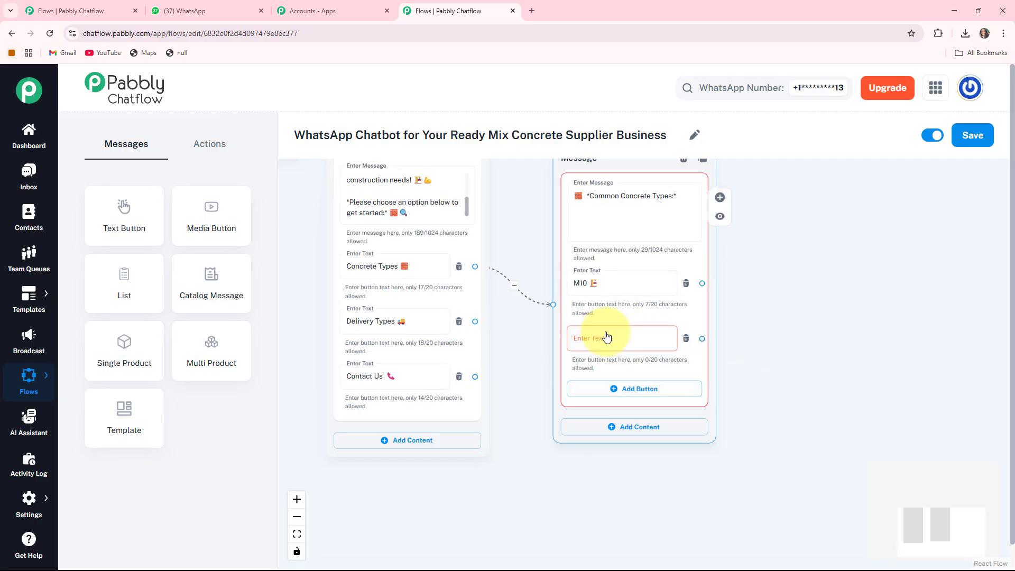
click(603, 335)
text(M20 🧱)
scroll(544, 344, down, 1)
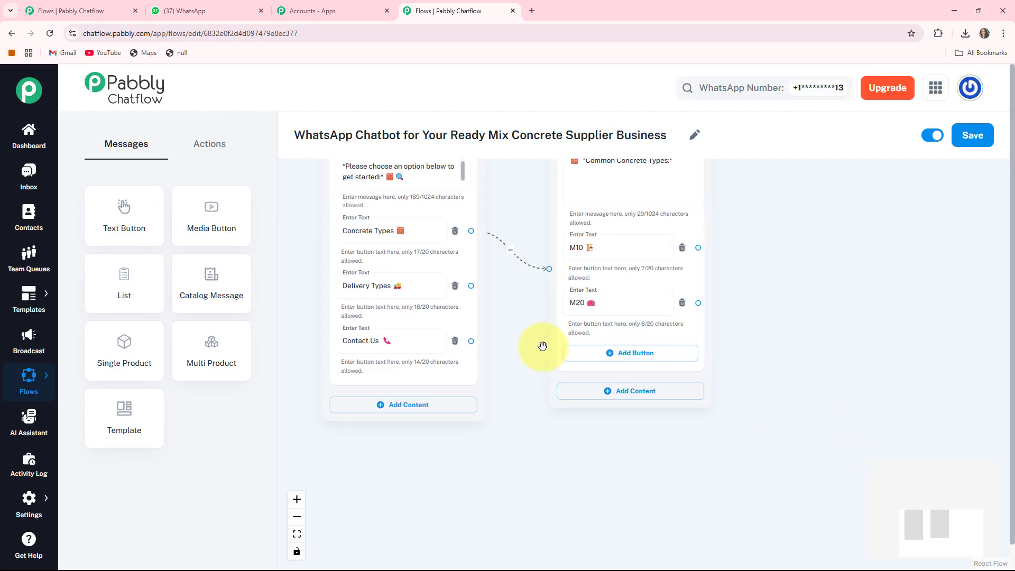
click(591, 353)
text(M25 🏠)
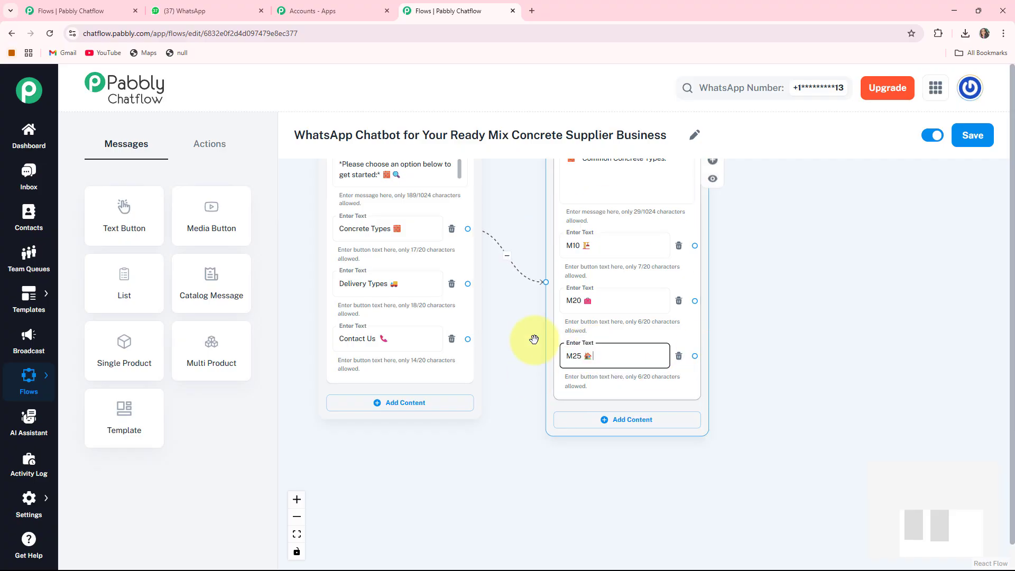
- Create a Text + Button message node linked from the M10 button, beside the Common Concrete Types message
scroll(534, 339, right, 2)
scroll(534, 340, up, 1)
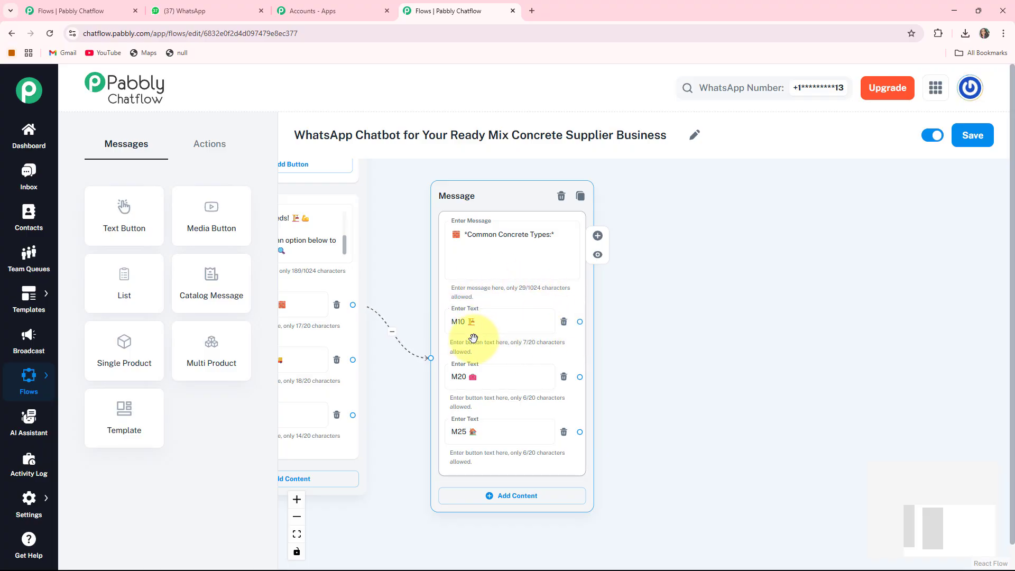
scroll(772, 388, right, 1)
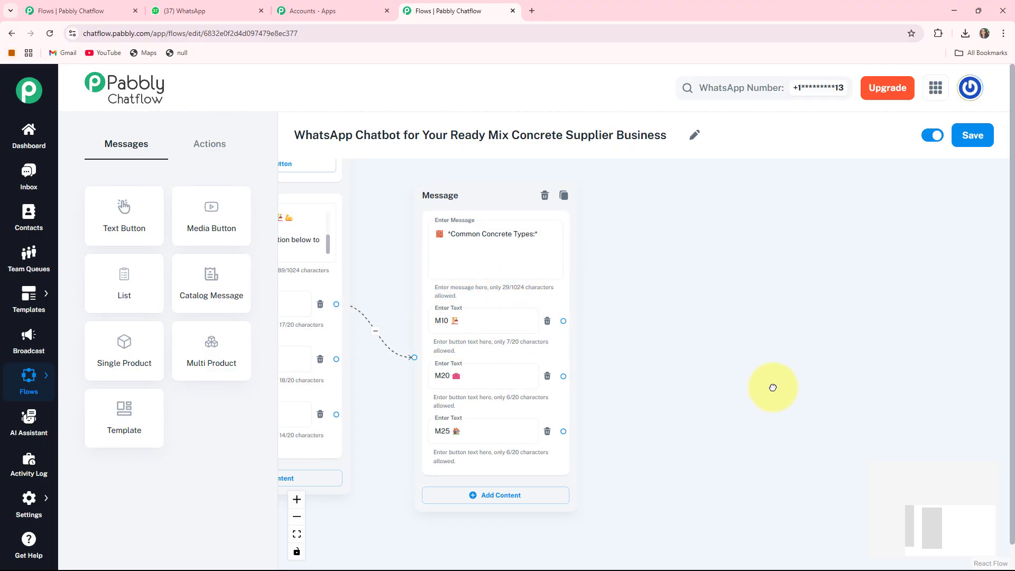
scroll(773, 387, right, 3)
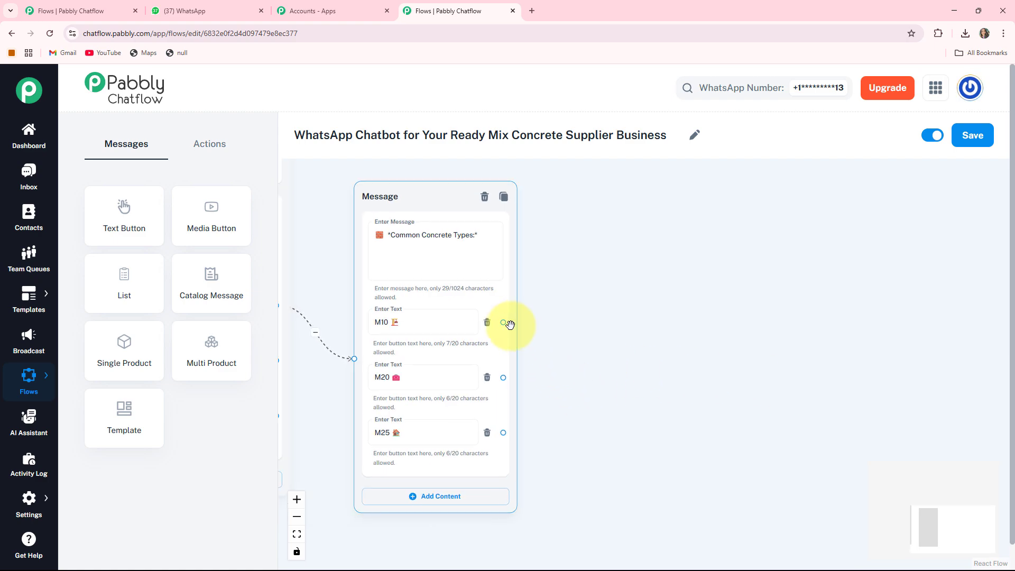
drag(503, 321, 645, 232)
click(628, 261)
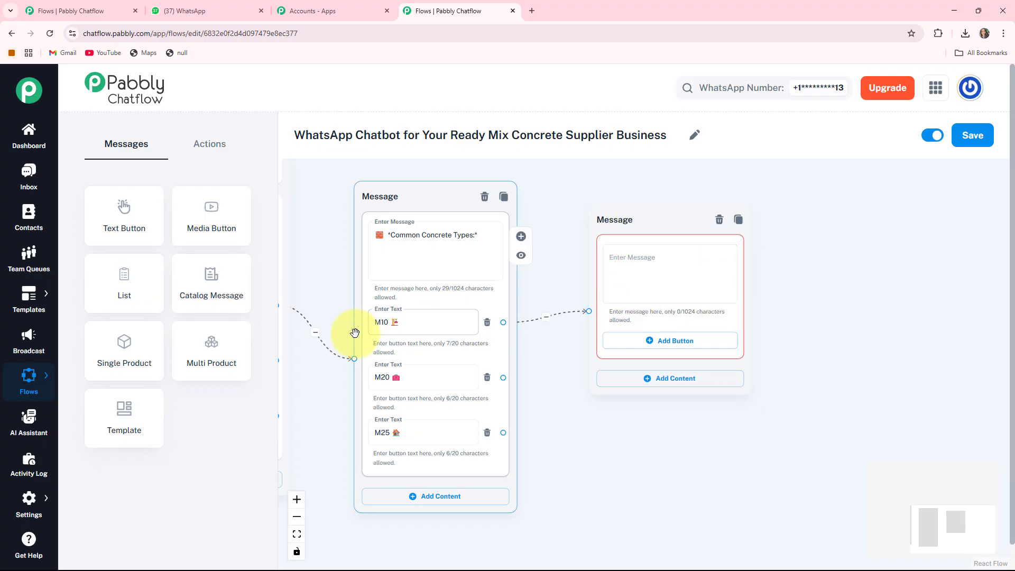
- Fill the M10 message with the prepared details (₹500 per cubic meter, delivery within 2-3 days) and add an "Order Now 🛒" button
click(605, 278)
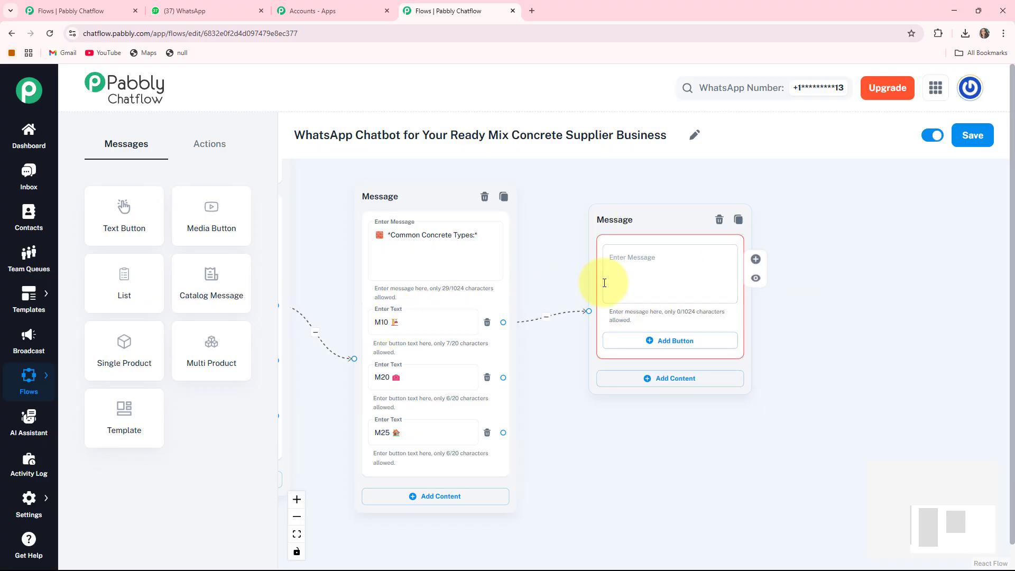
key(ctrl+v)
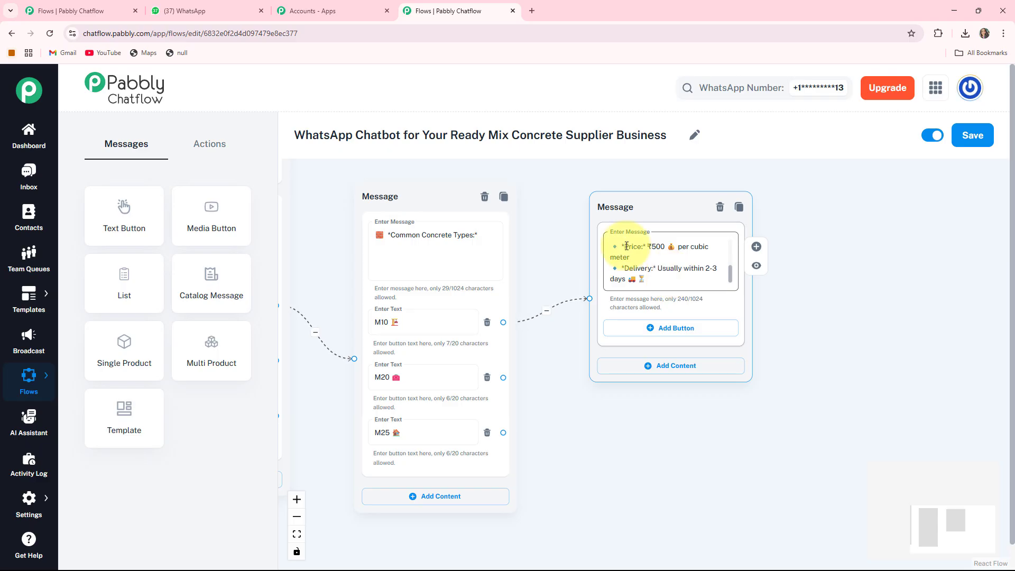
click(660, 329)
click(660, 331)
text(Order Now 🛒)
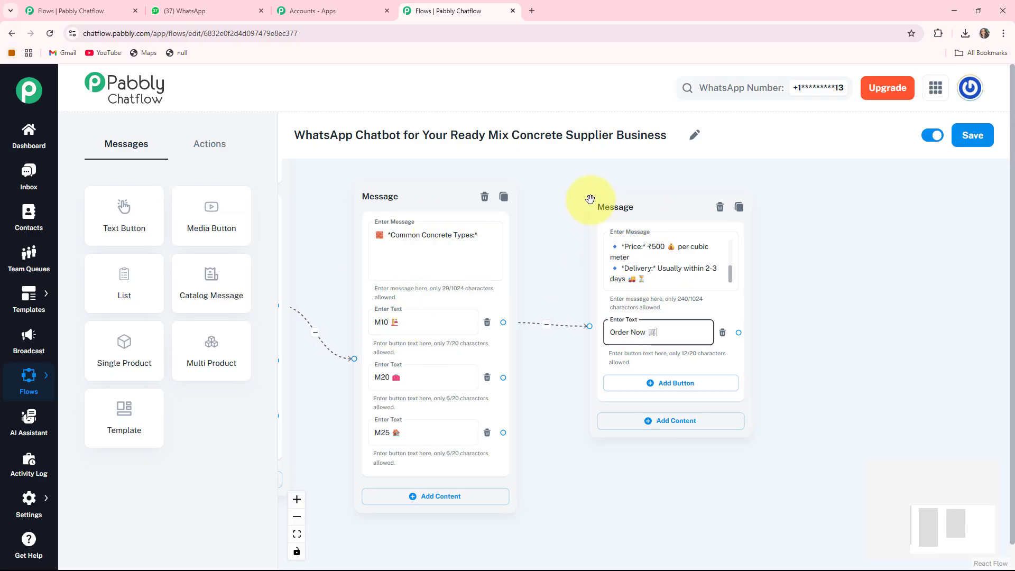
click(666, 333)
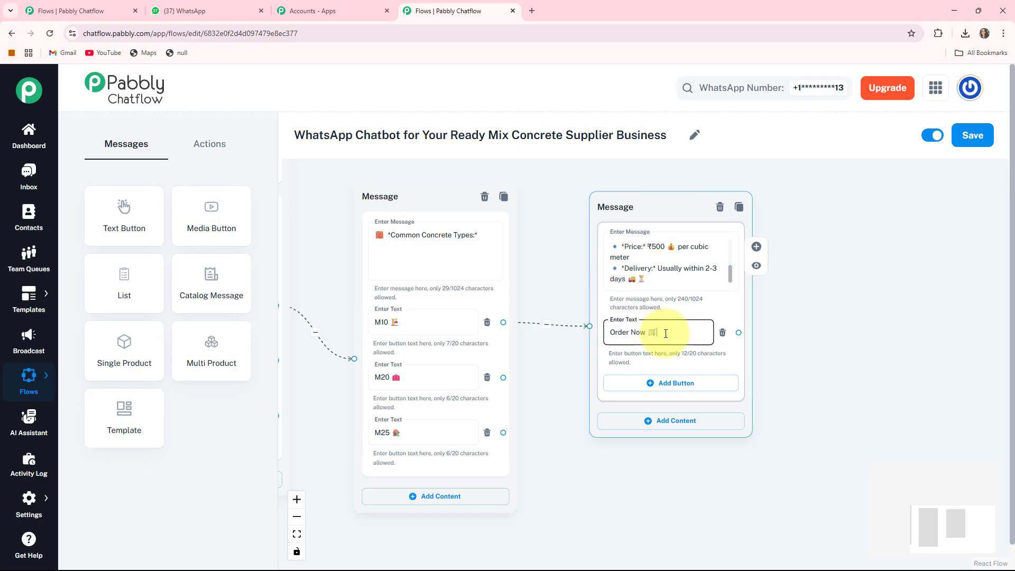
- Create a Text + Button message node linked from the Order Now button of the M10 message
click(829, 339)
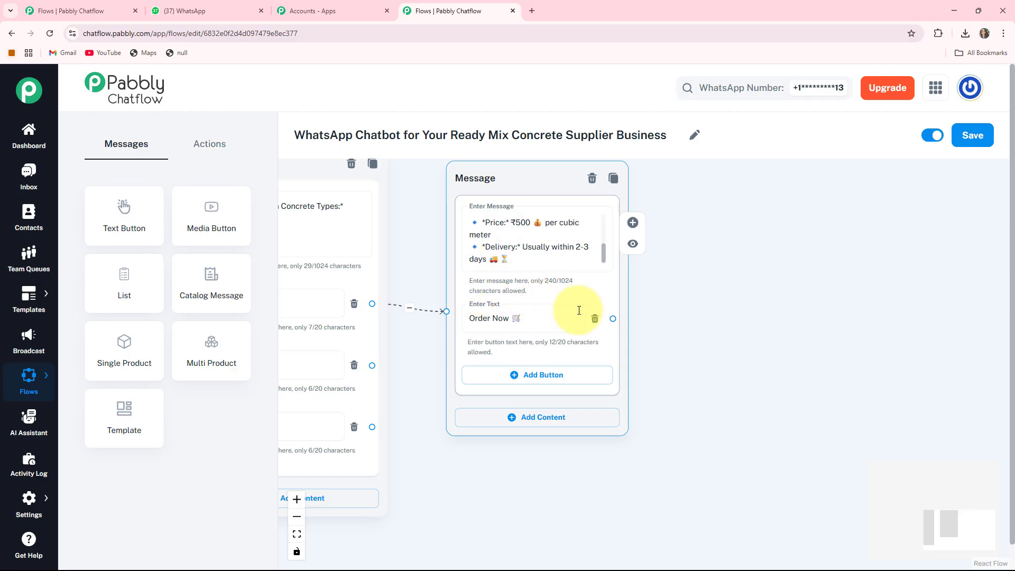
drag(611, 317, 717, 257)
click(705, 274)
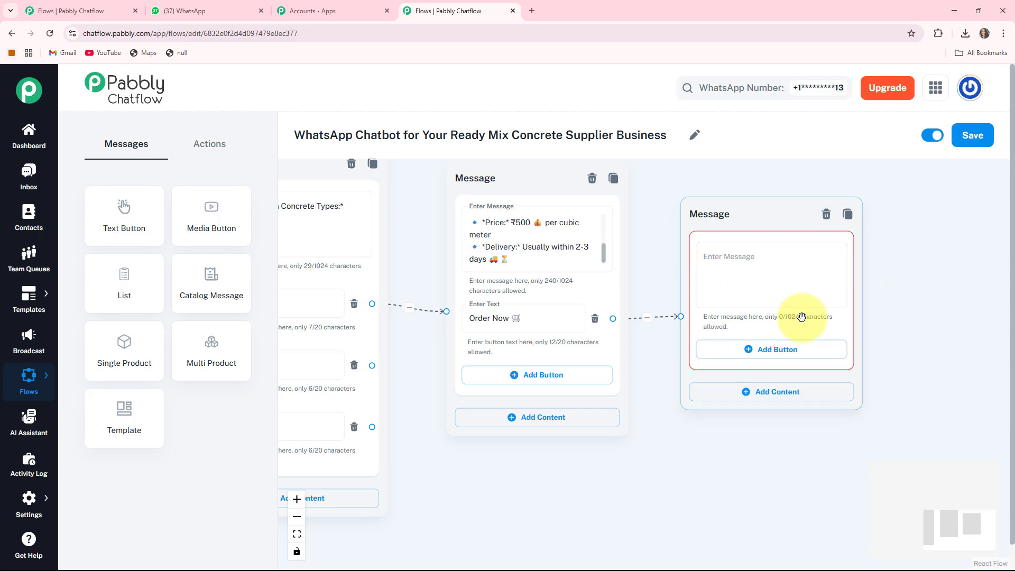
- Fill the message linked to Order Now with the prepared order closing text ending "*Our team will connect with you soon*💙"
drag(917, 333, 777, 347)
click(591, 282)
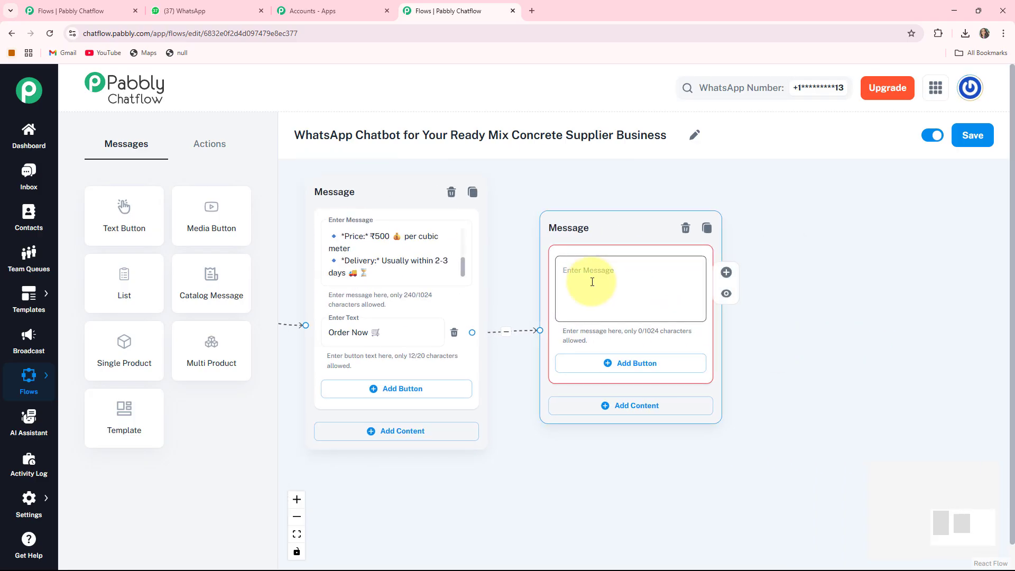
key(ctrl+v)
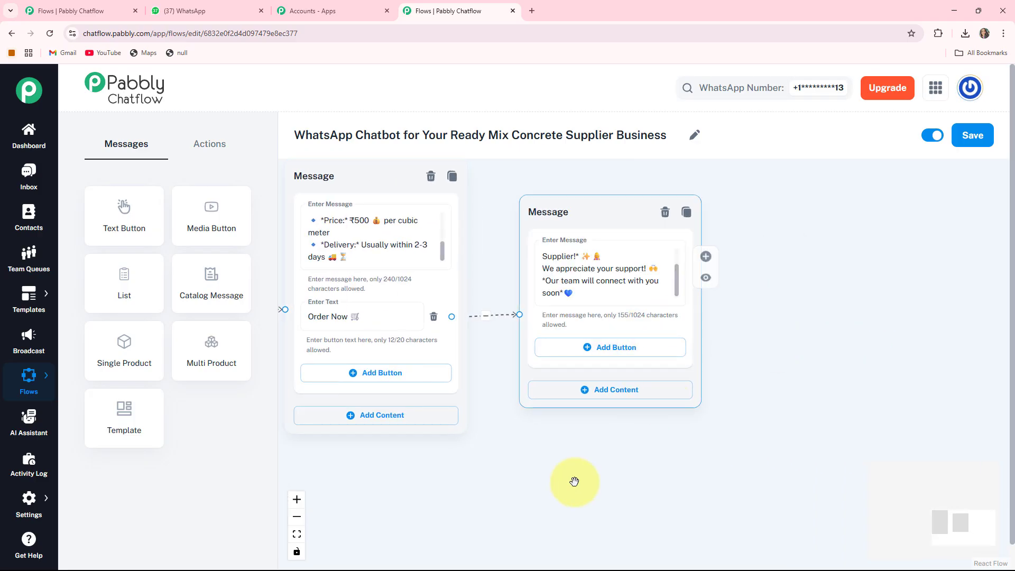
drag(572, 480, 868, 430)
click(383, 322)
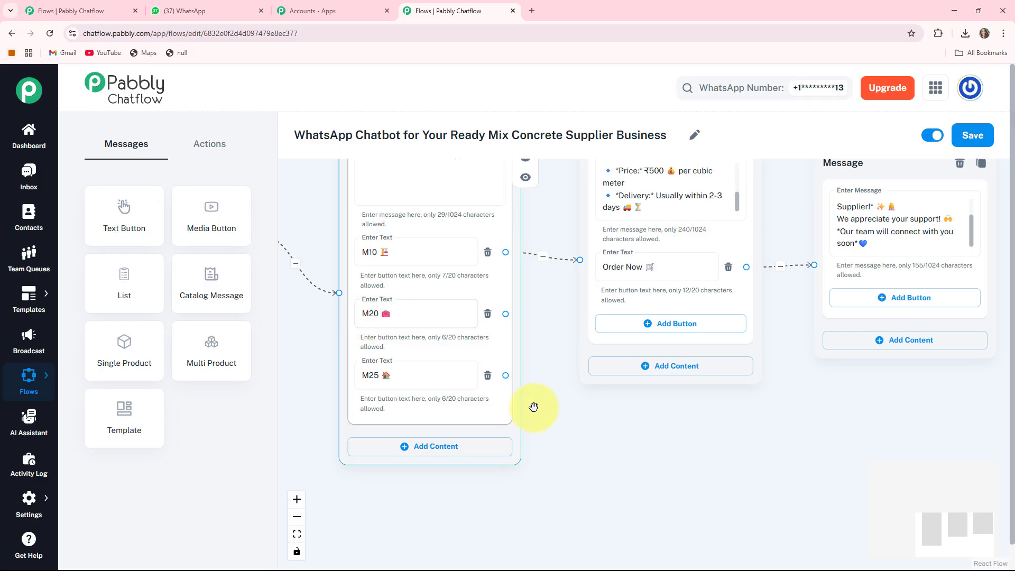
click(546, 395)
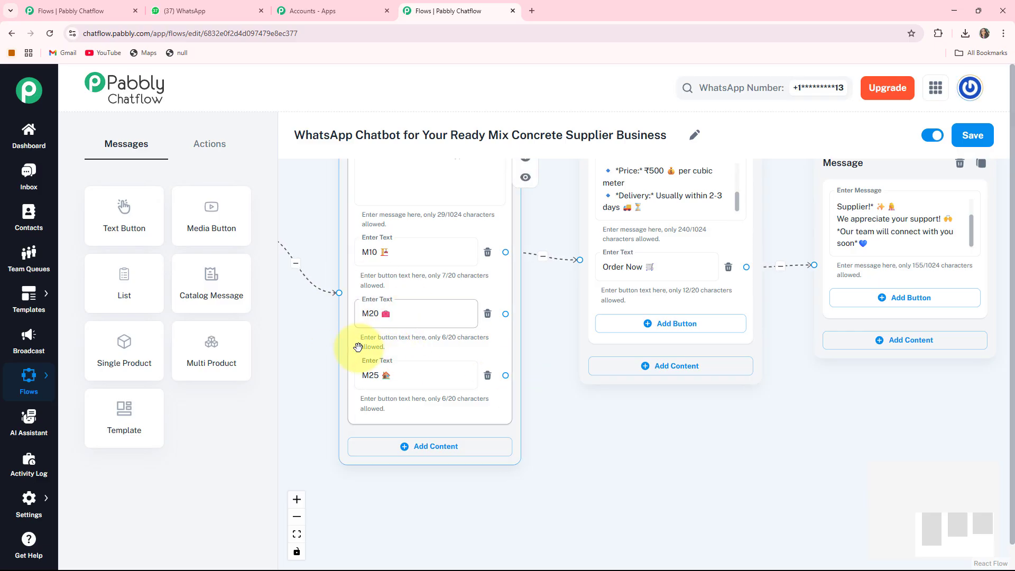
- Create a Text + Button message node linked from the M20 button, below the M10 message
click(364, 320)
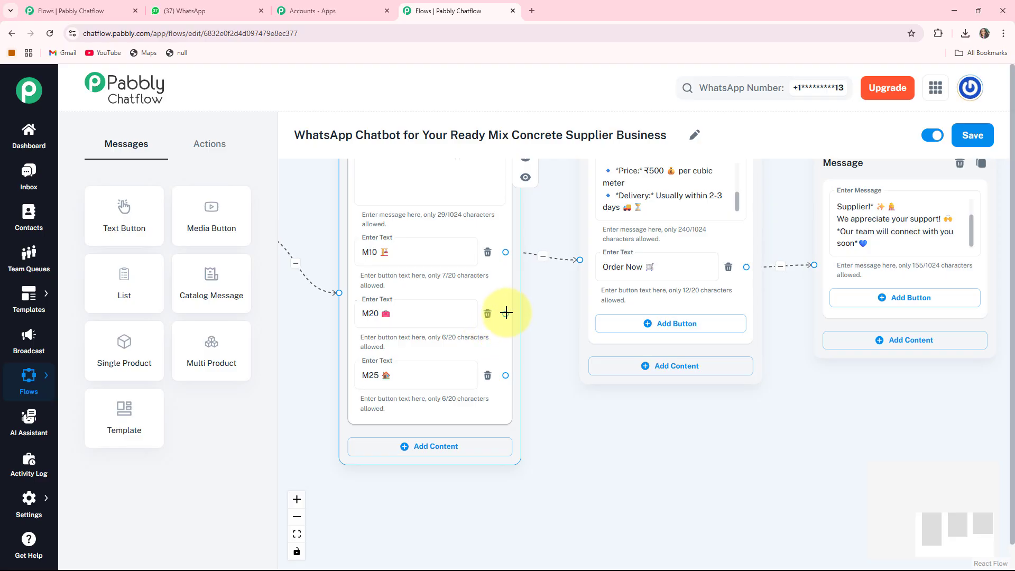
drag(505, 314, 631, 438)
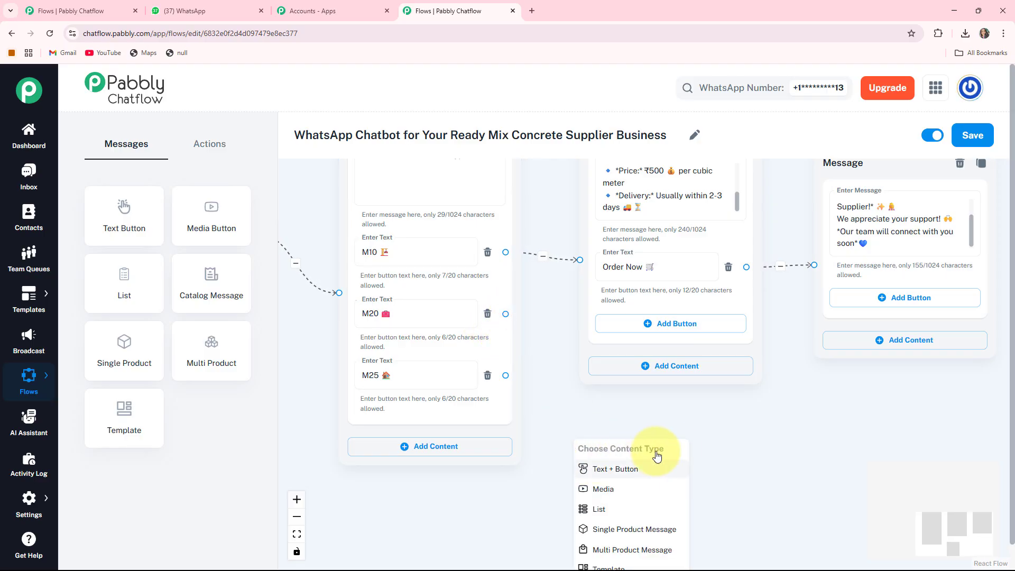
click(614, 470)
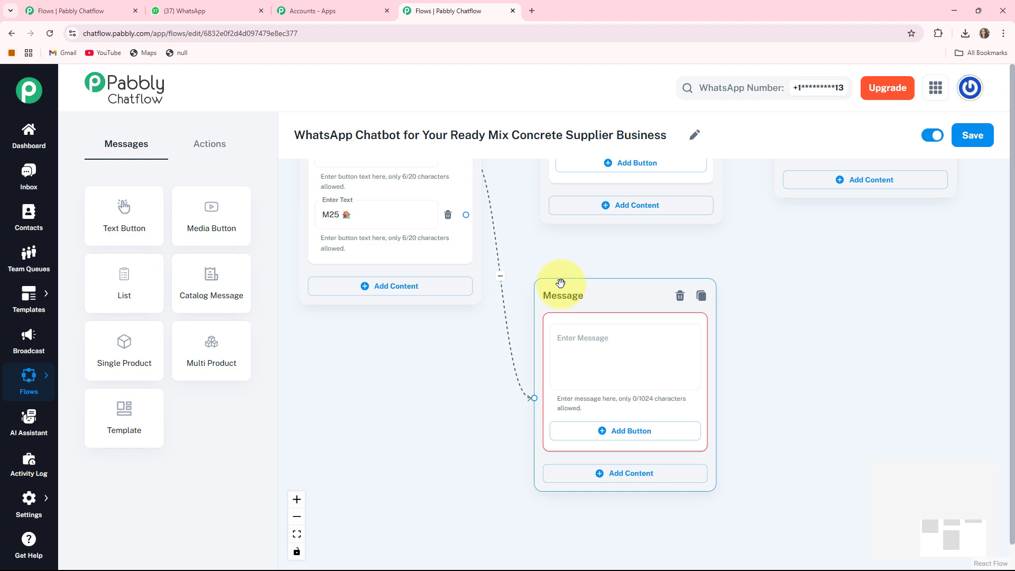
- Fill the M20 message with the prepared details (₹1000 per cubic meter, delivery 2-3 days from confirmation) and add an "Order Now 🛒" button
click(587, 349)
key(ctrl+v)
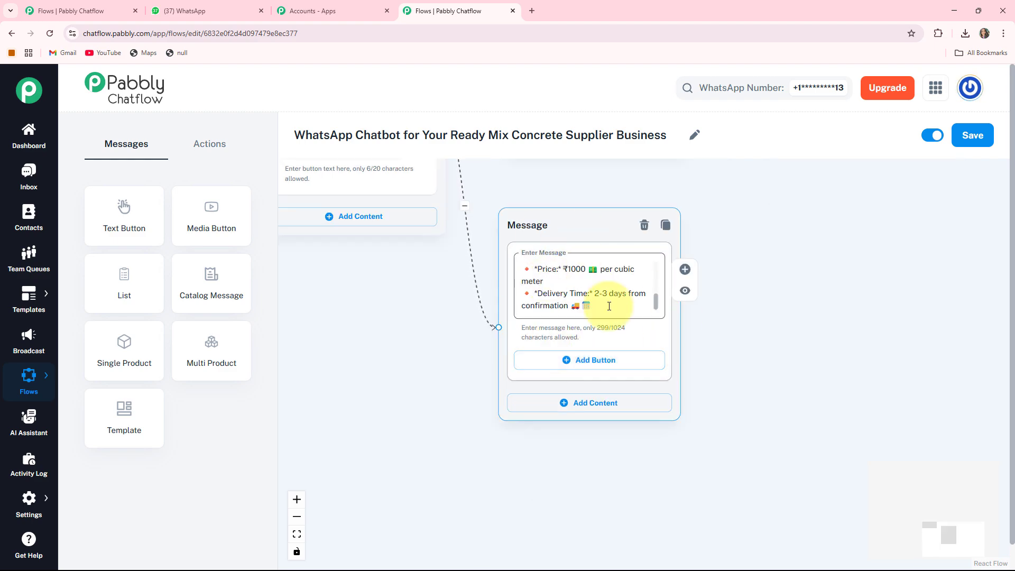
click(569, 364)
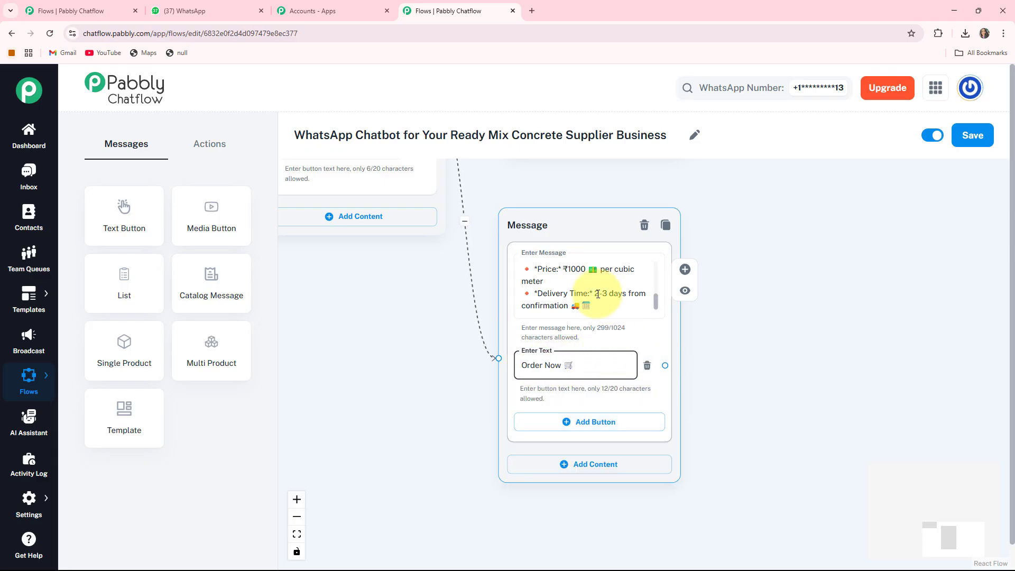
drag(739, 242, 746, 324)
scroll(746, 325, down, 3)
drag(751, 339, 740, 397)
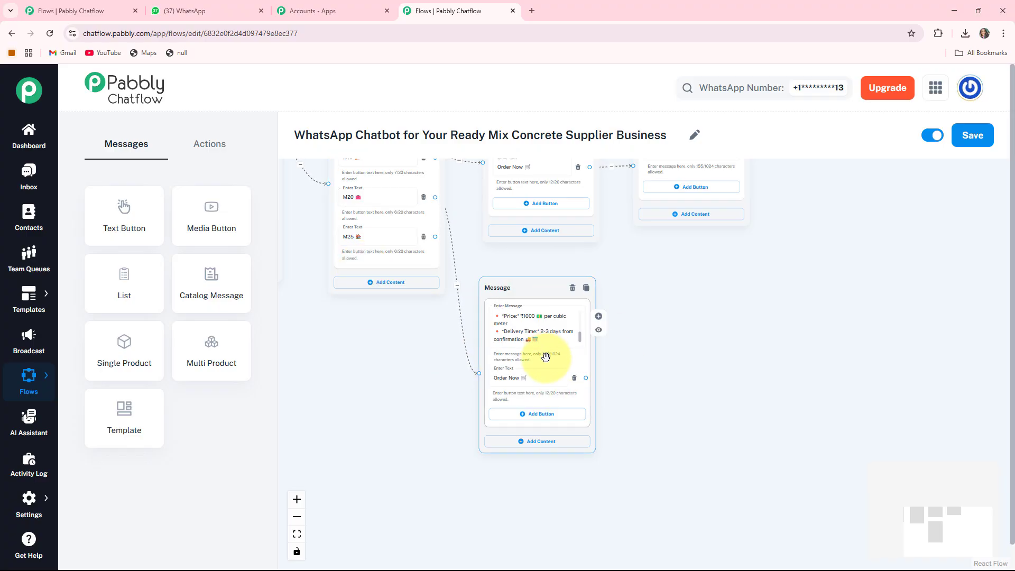
click(360, 180)
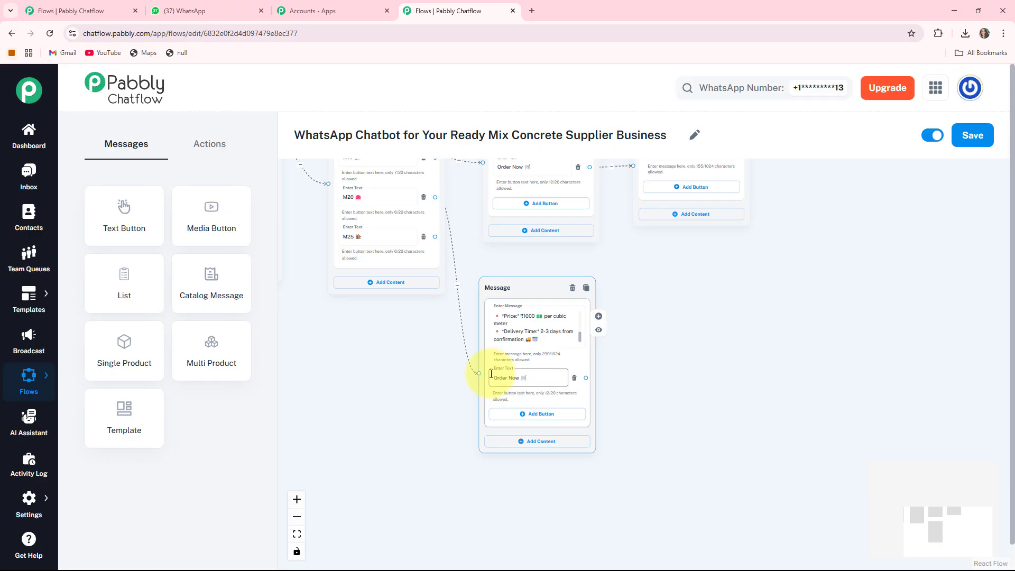
scroll(579, 279, down, 1)
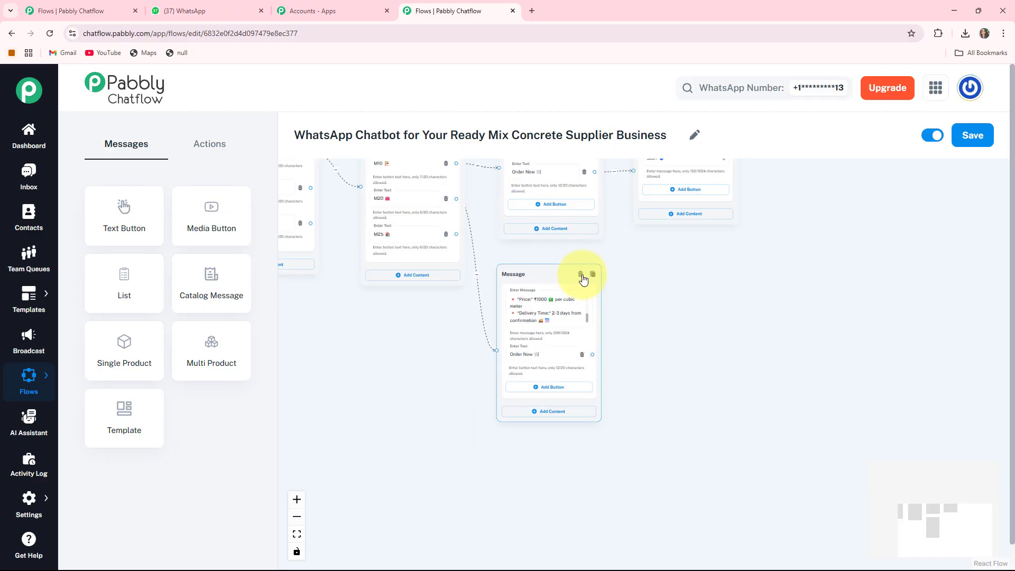
- Move the order closing message farther from the concrete messages and link the M20 message's Order Now button to it
drag(645, 284, 634, 367)
drag(661, 254, 694, 320)
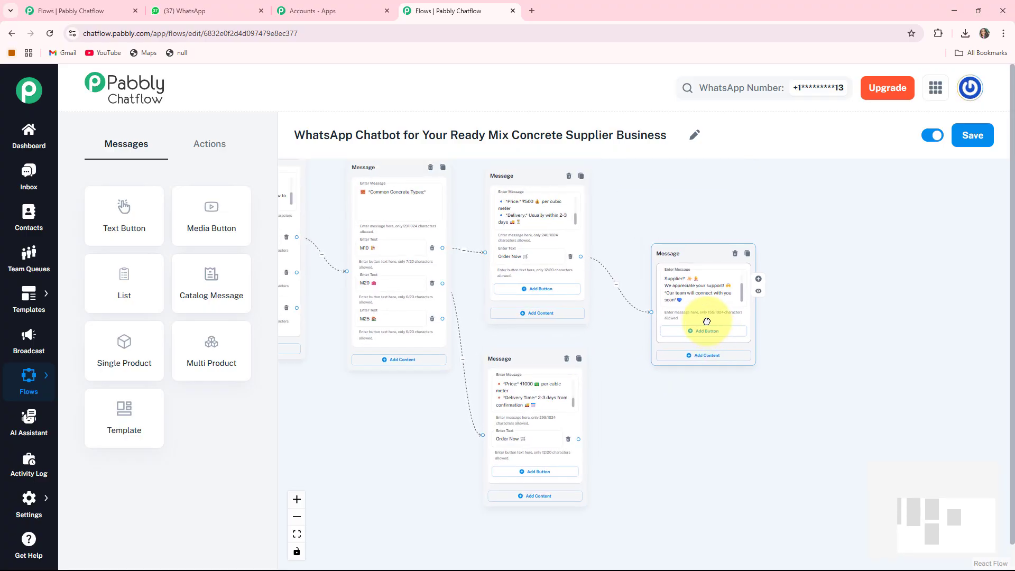
click(659, 403)
click(700, 299)
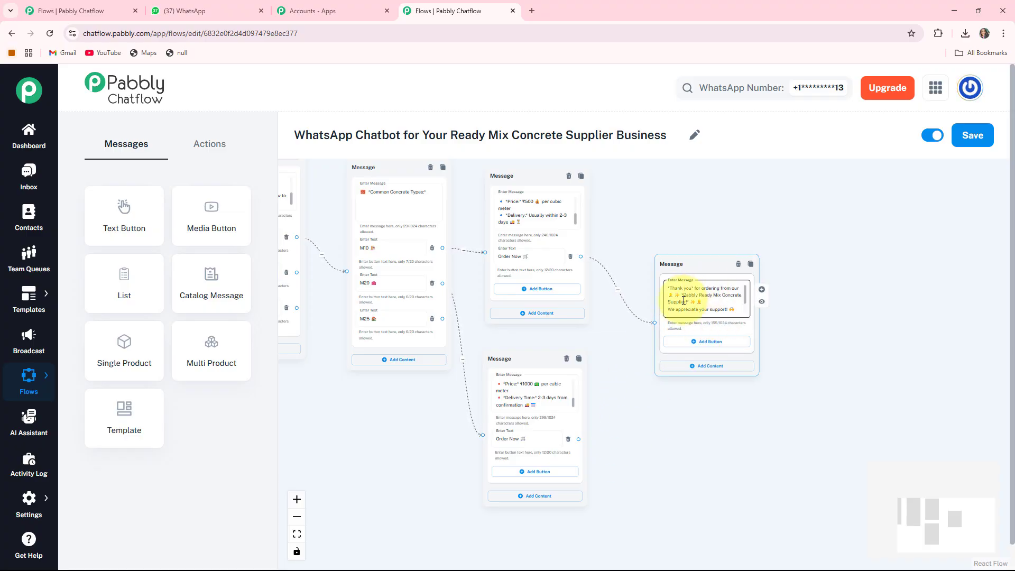
click(700, 266)
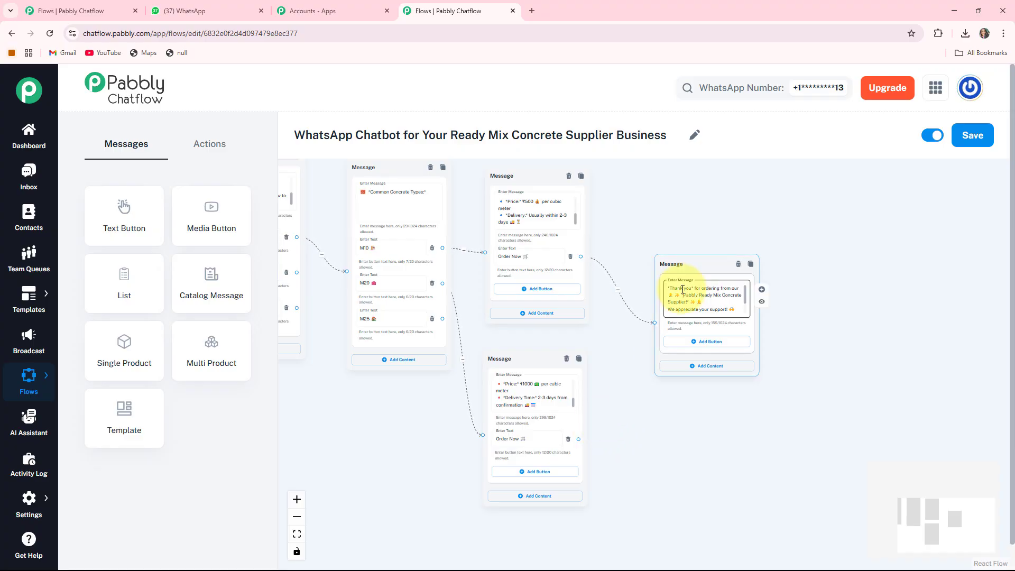
click(562, 435)
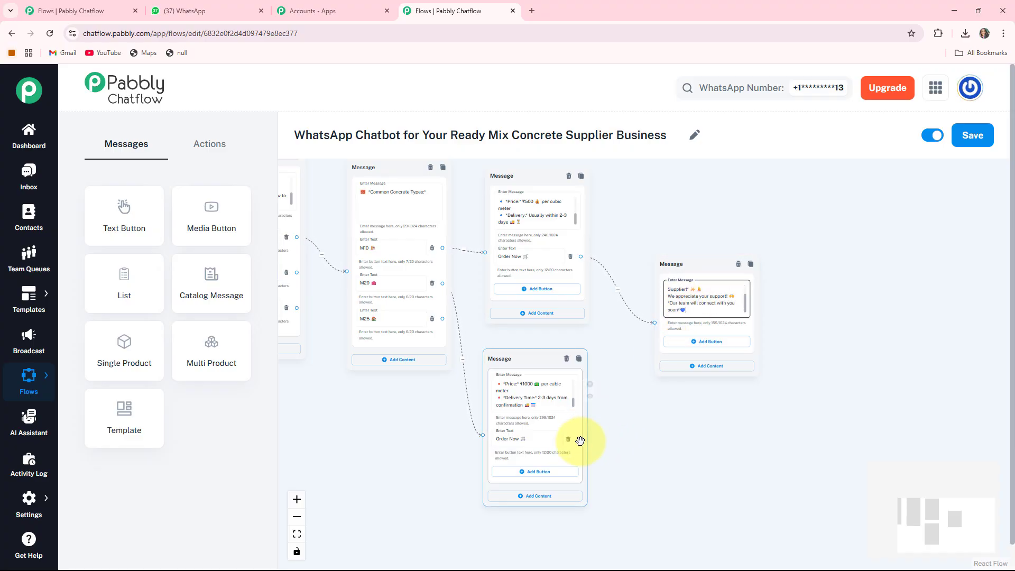
drag(579, 438, 620, 363)
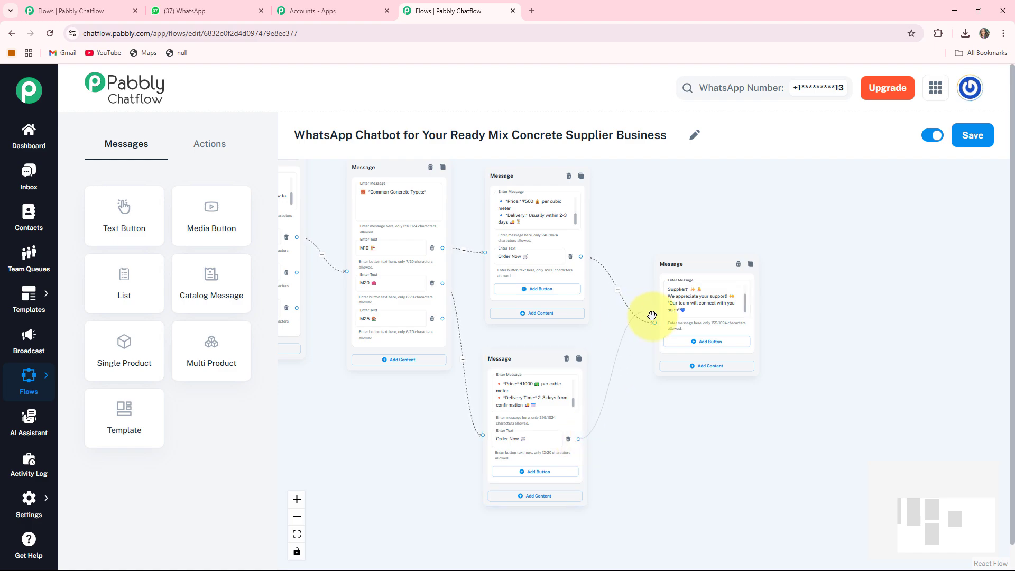
drag(670, 265, 670, 284)
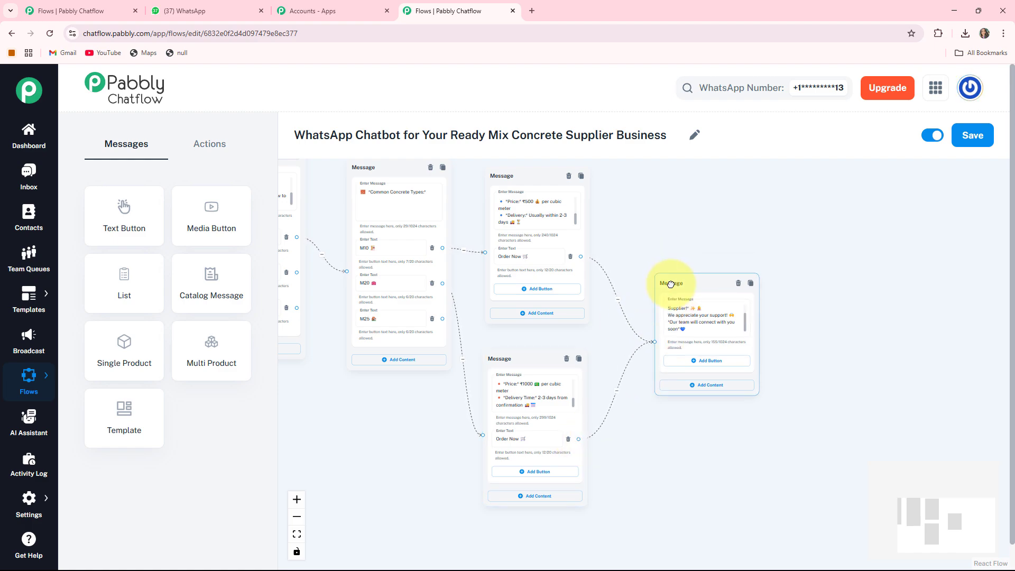
- Create a Text + Button message node linked from the M25 button and place it clear of the M20 message
drag(650, 432, 652, 396)
mouse_move(511, 323)
mouse_down()
mouse_move(537, 317)
mouse_move(518, 322)
mouse_up()
drag(445, 352, 543, 340)
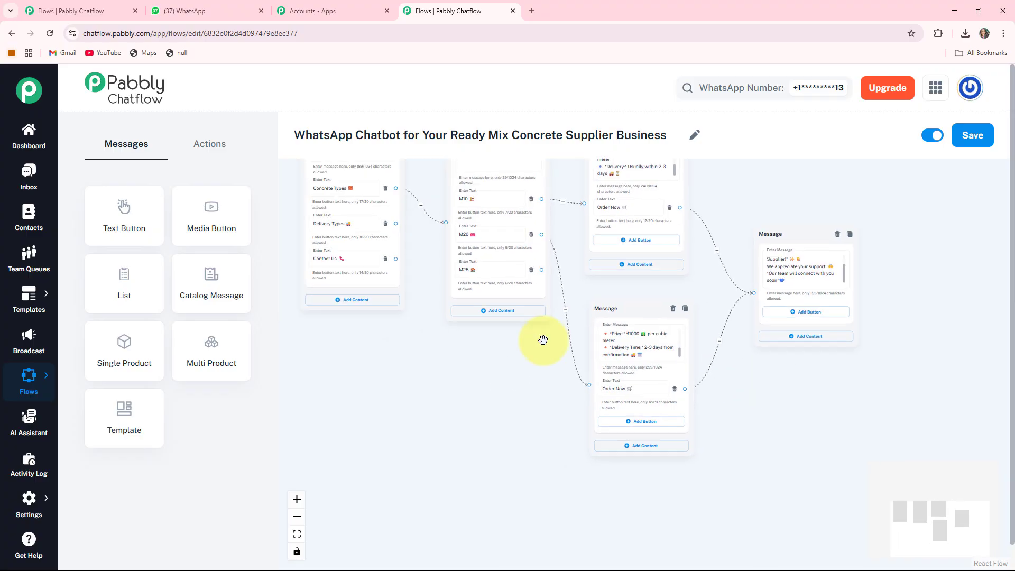
drag(490, 286, 474, 292)
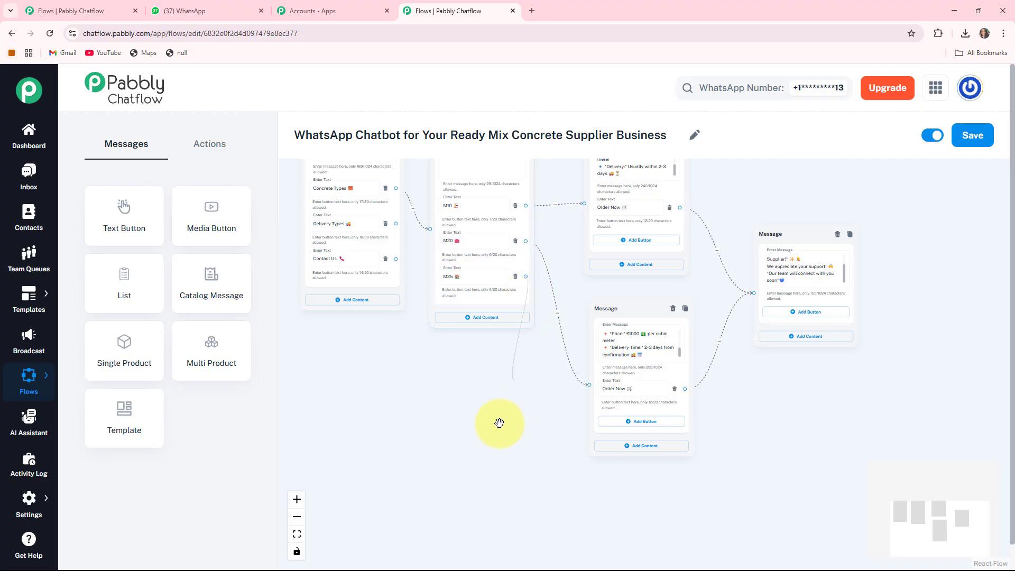
drag(642, 512, 641, 513)
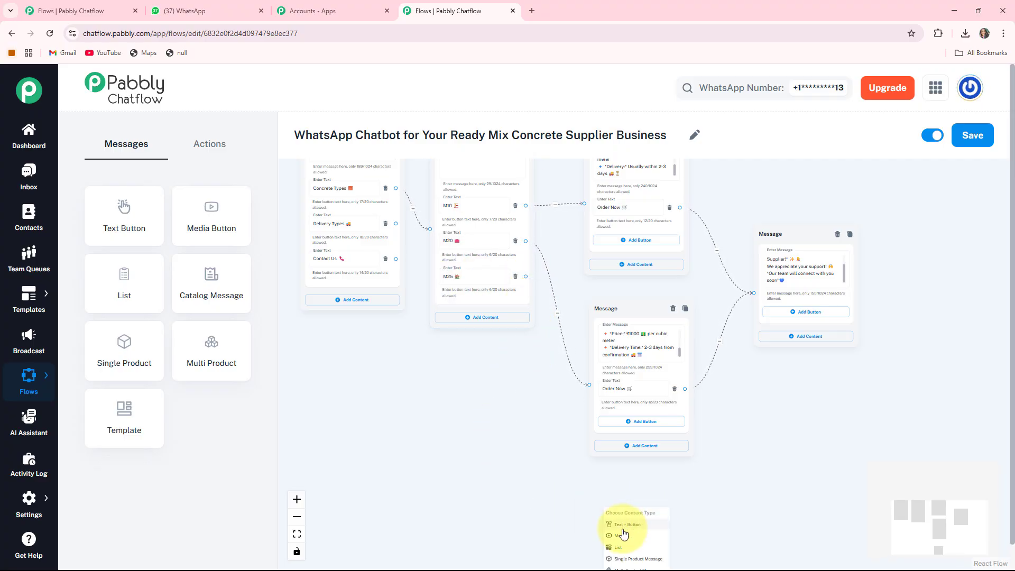
click(623, 526)
drag(720, 476, 654, 356)
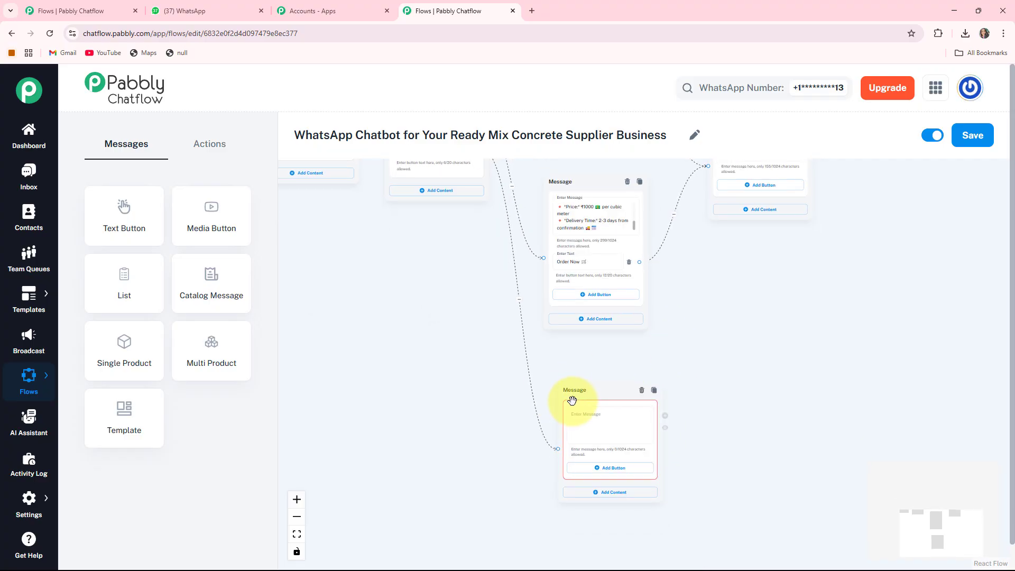
drag(572, 400, 716, 284)
drag(599, 418, 415, 486)
- Fill the M25 message with the prepared details (₹1500 per cubic meter, delivered within 2-3 days), add an "Order Now 🛒" button, and place it below the M20 message
scroll(661, 377, up, 2)
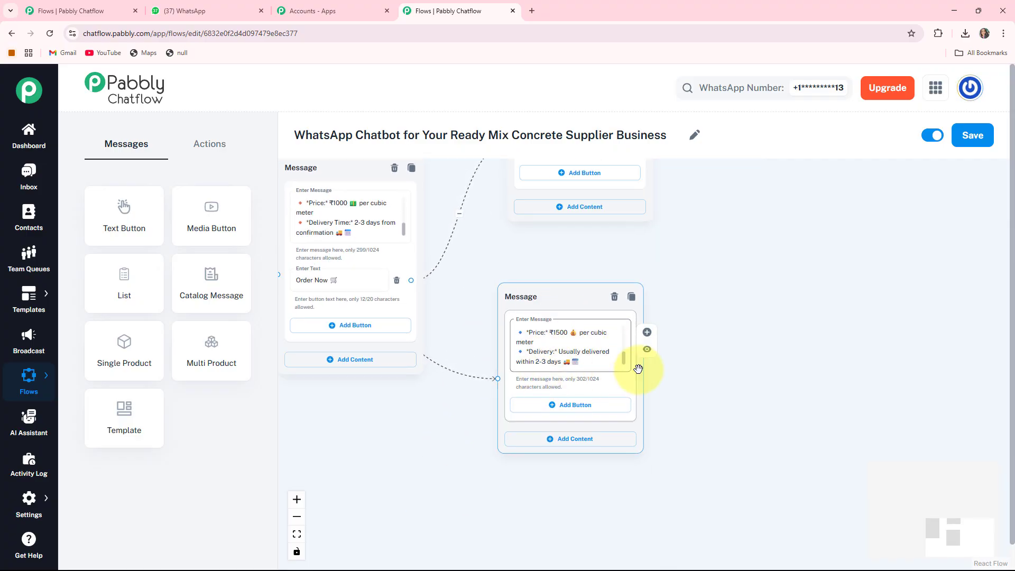
click(550, 405)
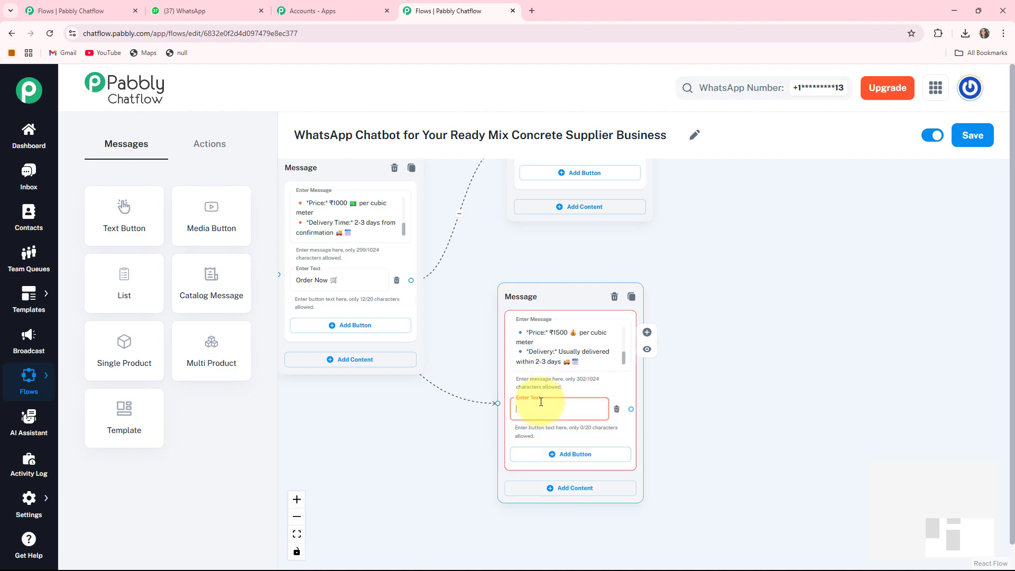
text(Order Now 🛒)
drag(547, 303, 529, 302)
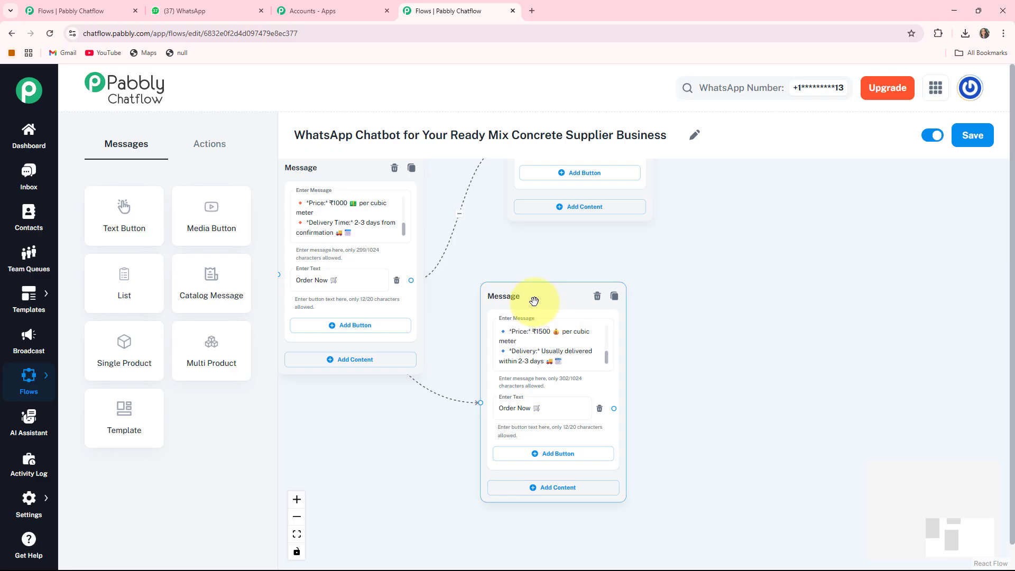
scroll(516, 294, down, 3)
drag(526, 316, 443, 378)
- Reposition the order closing message beside the M20 message and link the M25 message's Order Now button to it
scroll(428, 419, up, 1)
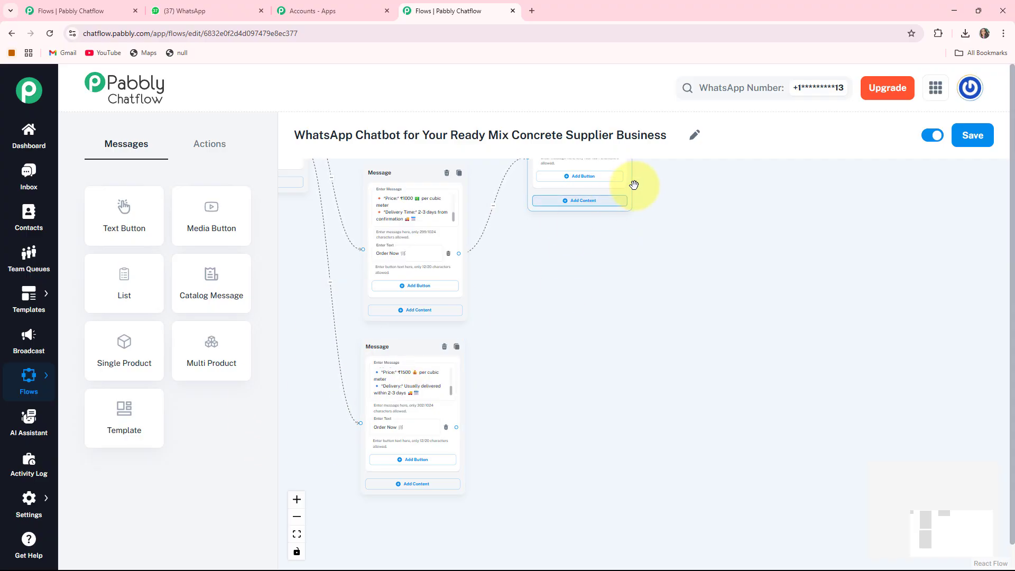
drag(626, 191, 585, 204)
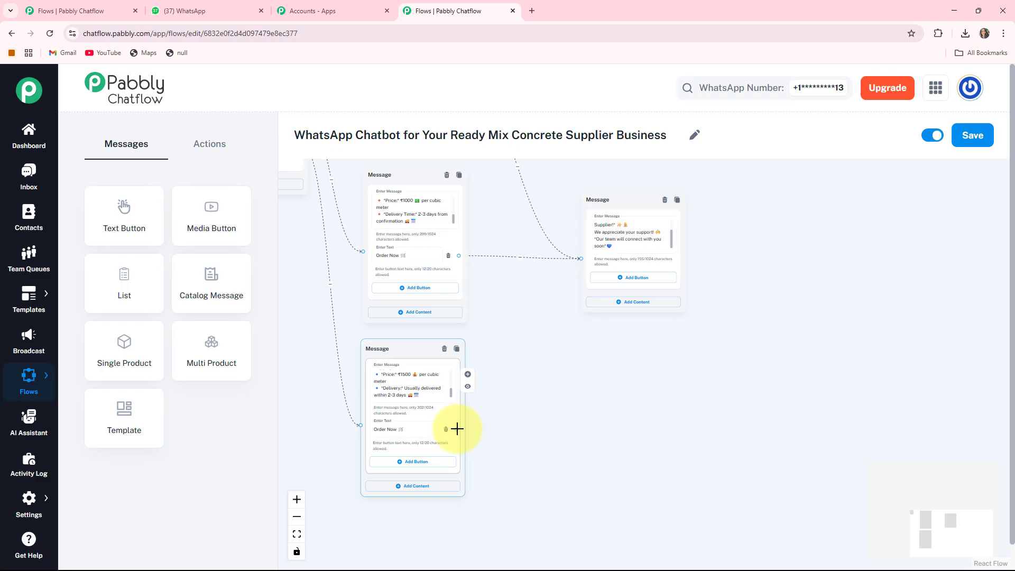
drag(456, 428, 525, 310)
drag(573, 263, 575, 260)
scroll(625, 379, down, 3)
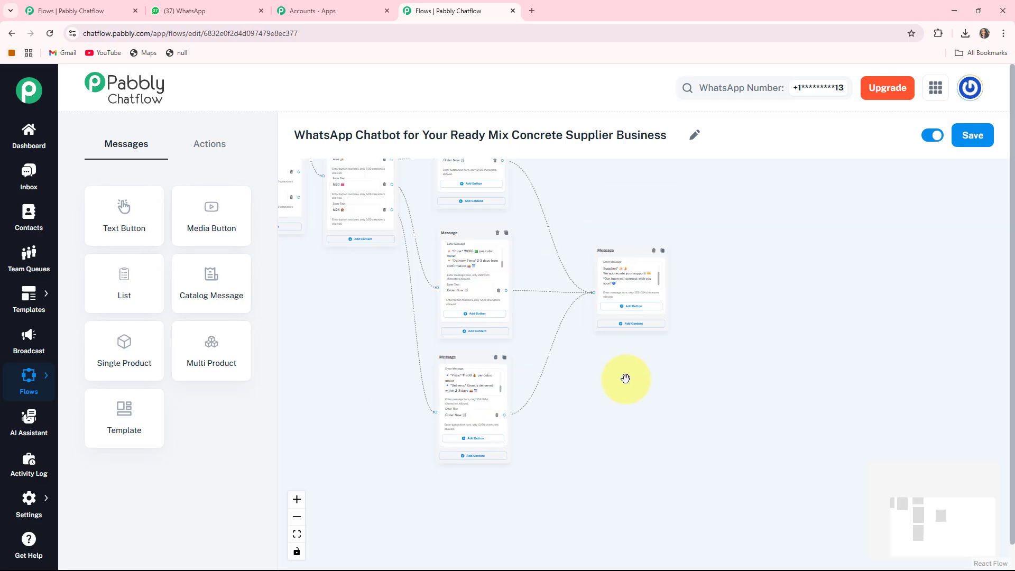
- Add a Text Button message node below the welcome message and fill it with the prepared "*Delivery Types*" text beginning with "*1. Standard Delivery*"
drag(365, 345, 500, 461)
scroll(444, 449, up, 3)
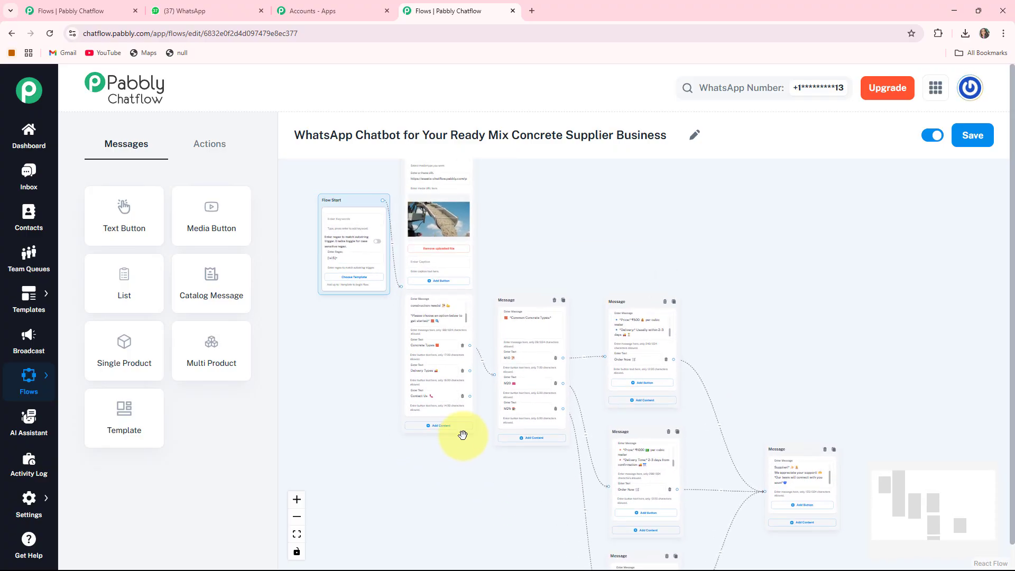
scroll(462, 435, up, 3)
drag(433, 462, 435, 510)
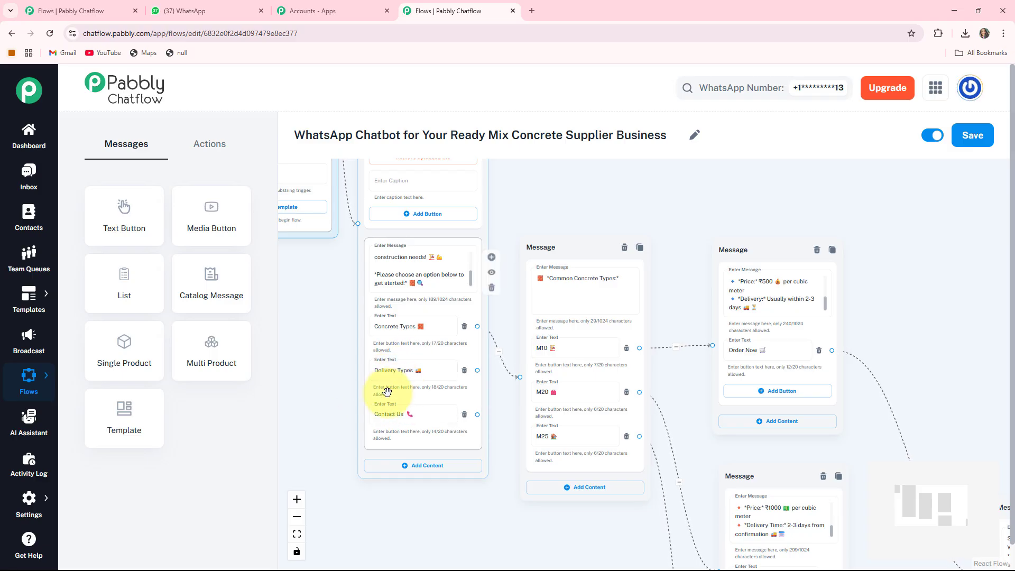
drag(564, 240, 582, 228)
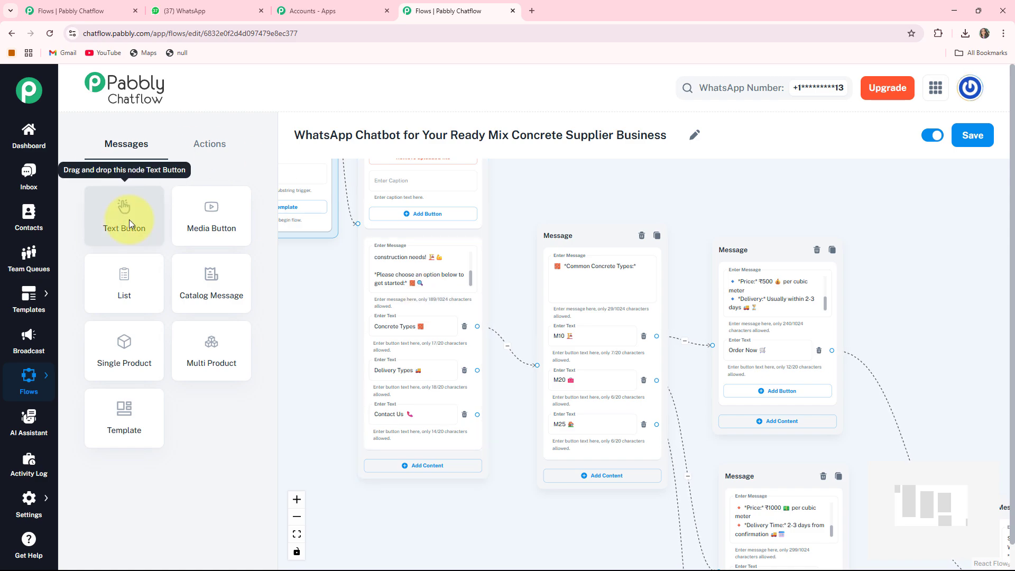
drag(129, 220, 532, 461)
click(444, 377)
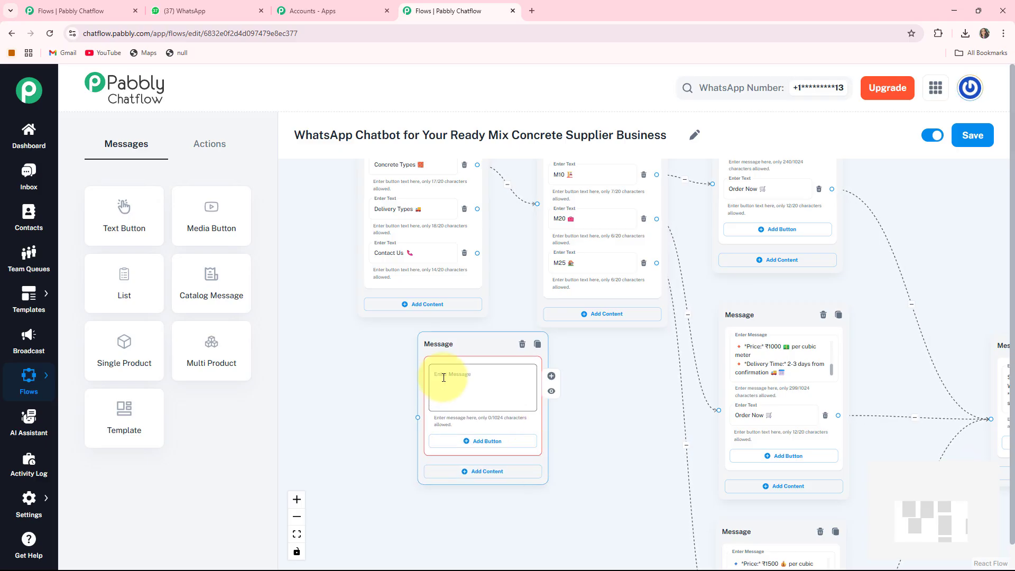
key(ctrl+v)
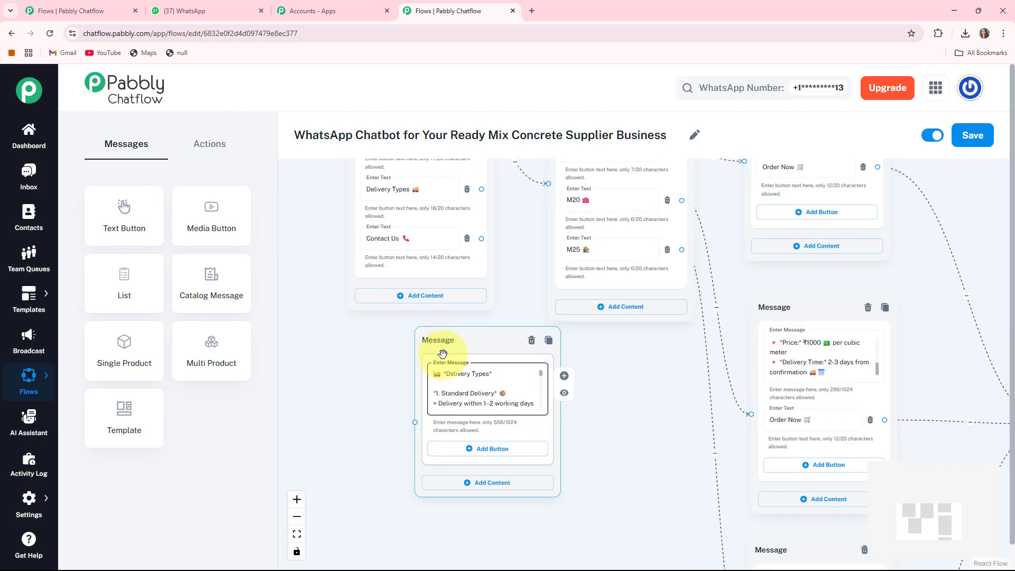
- Link the welcome message's Delivery Types button to the delivery message and place that message below the Common Concrete Types message
drag(463, 265, 427, 261)
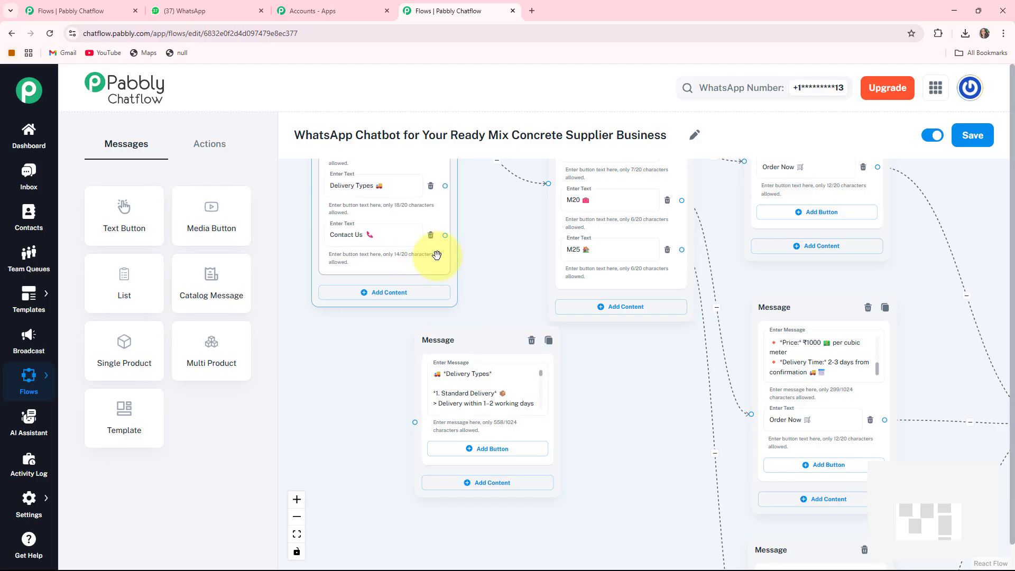
drag(445, 186, 414, 422)
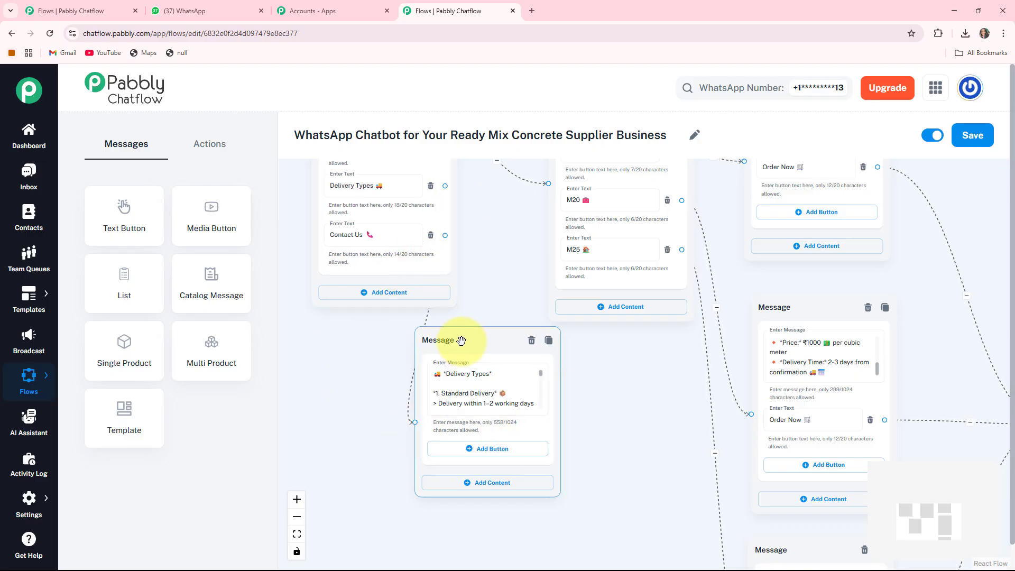
drag(460, 340, 600, 361)
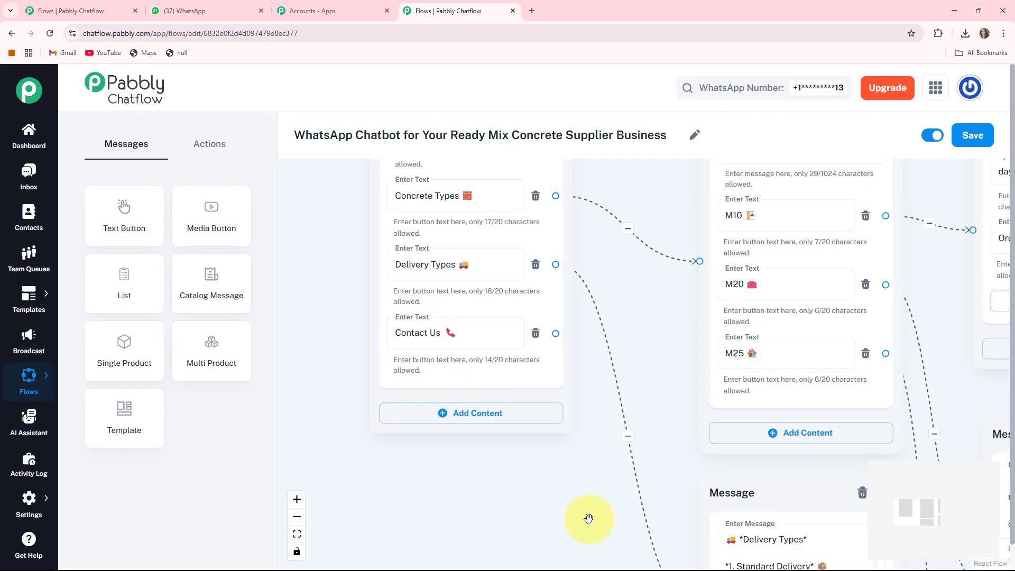
- Add a Text + Button message linked from the welcome message's Contact Us button and fill it with the prepared contact text ending "we're always just a message away."
scroll(589, 519, up, 1)
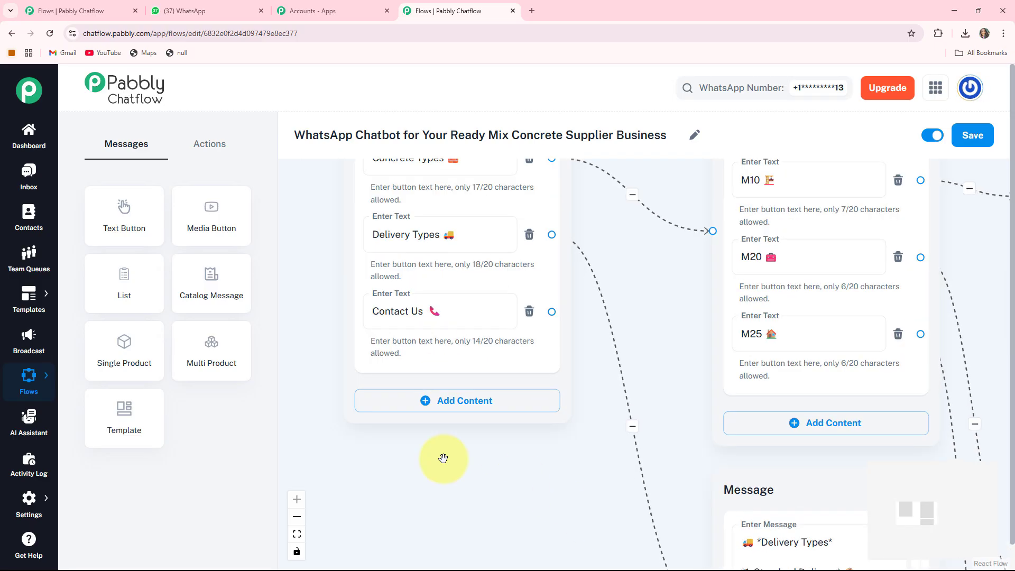
drag(444, 458, 453, 476)
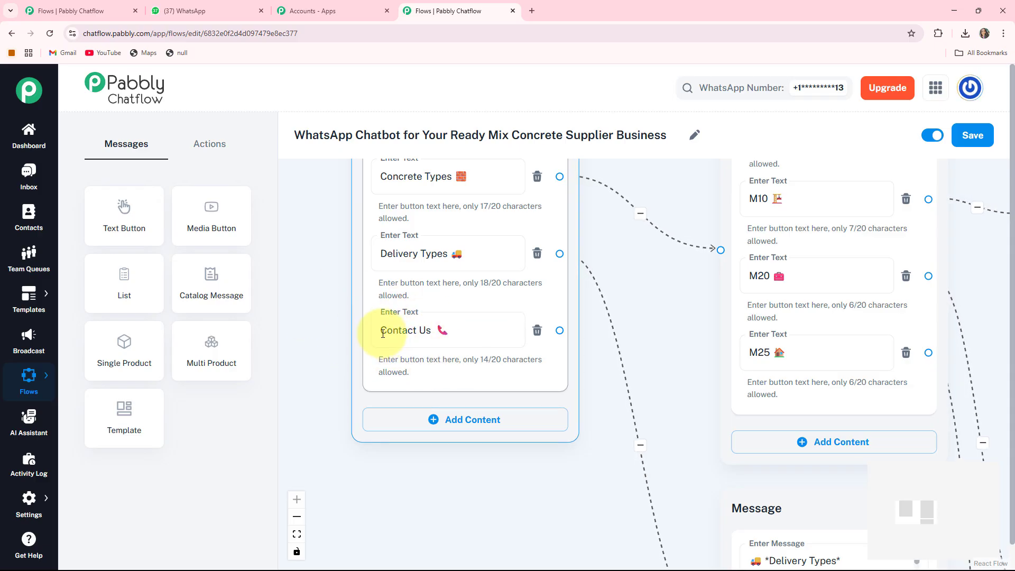
scroll(444, 333, down, 3)
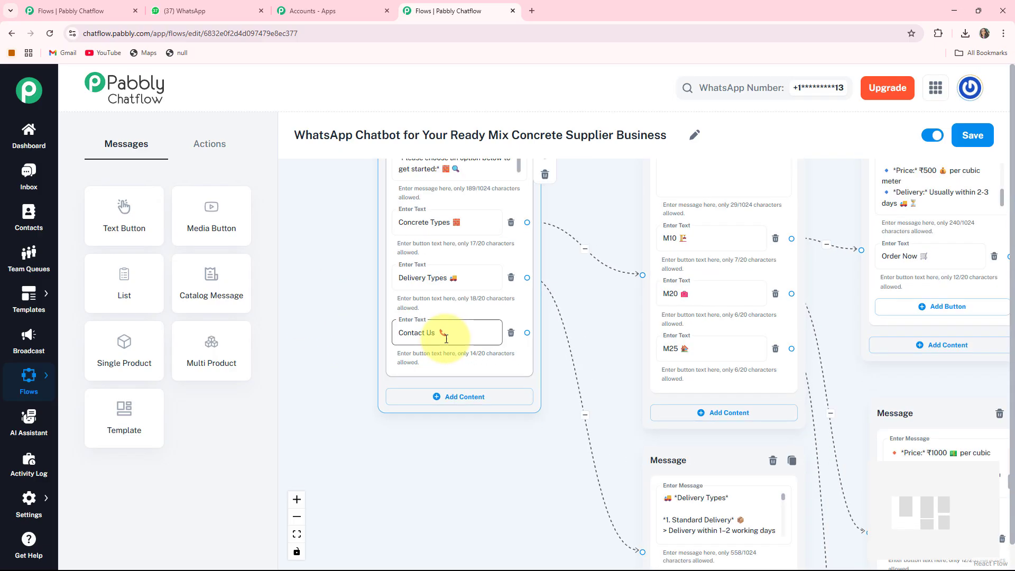
drag(528, 330, 414, 480)
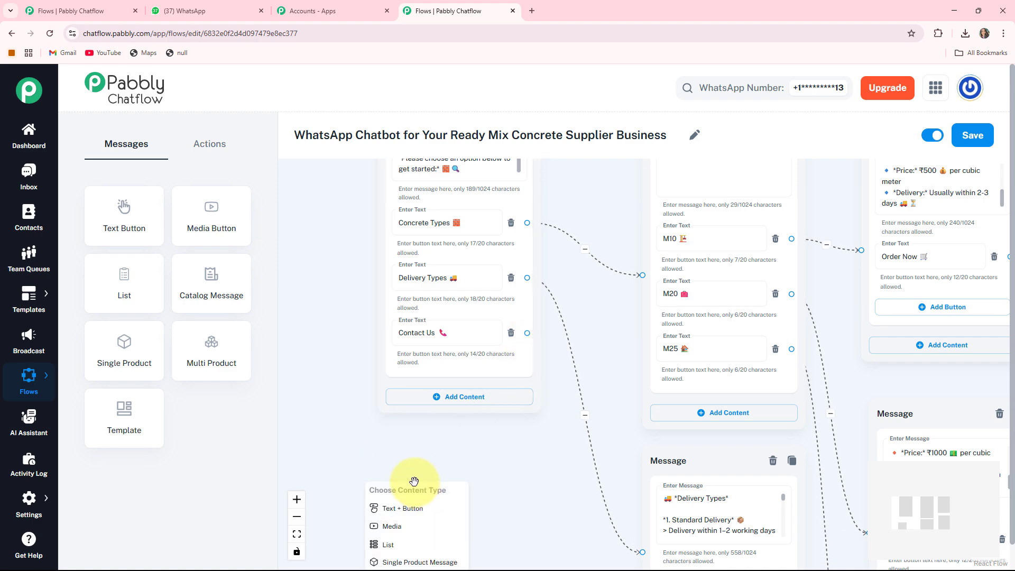
click(400, 508)
drag(570, 459, 577, 367)
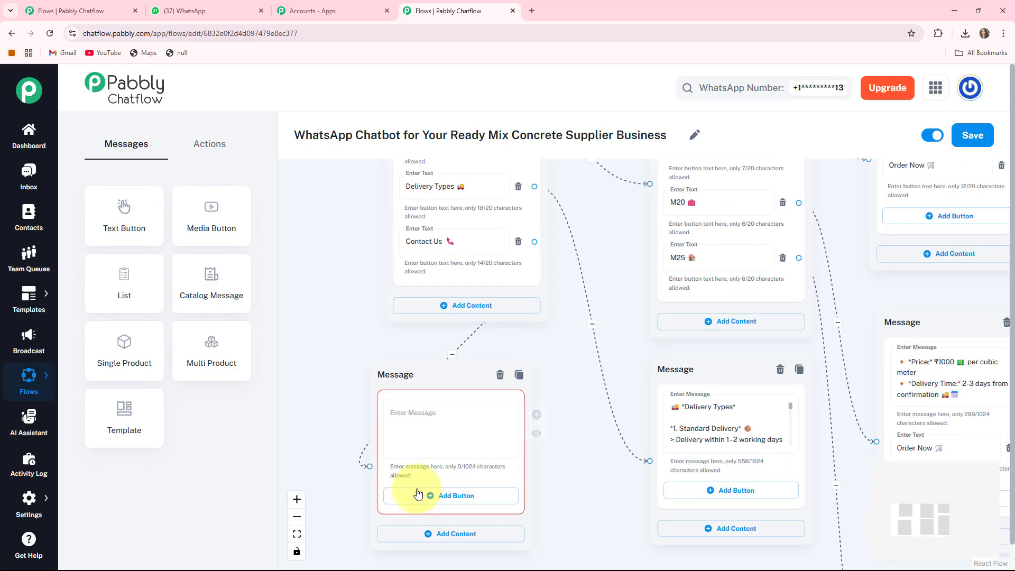
click(399, 419)
key(ctrl+v)
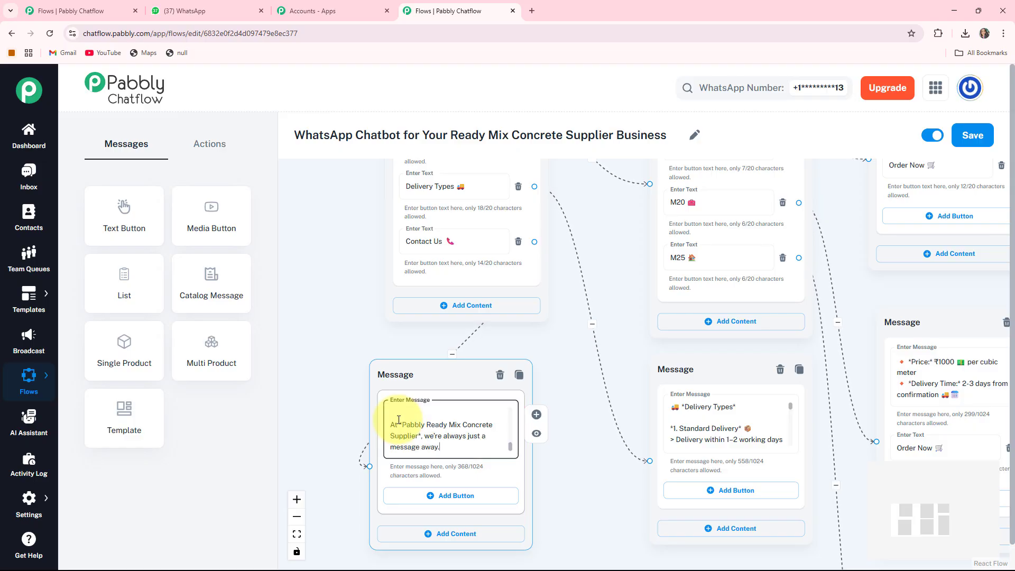
- Reposition the Flow Start node to the left of the welcome message and save the flow
click(296, 533)
drag(414, 360, 338, 349)
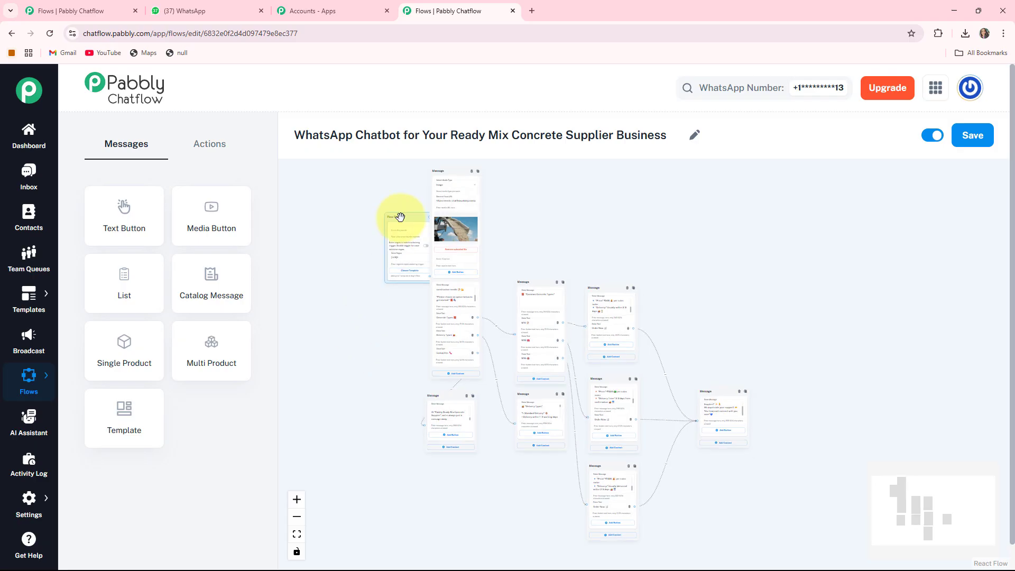
drag(397, 218, 339, 261)
click(539, 363)
scroll(513, 470, up, 1)
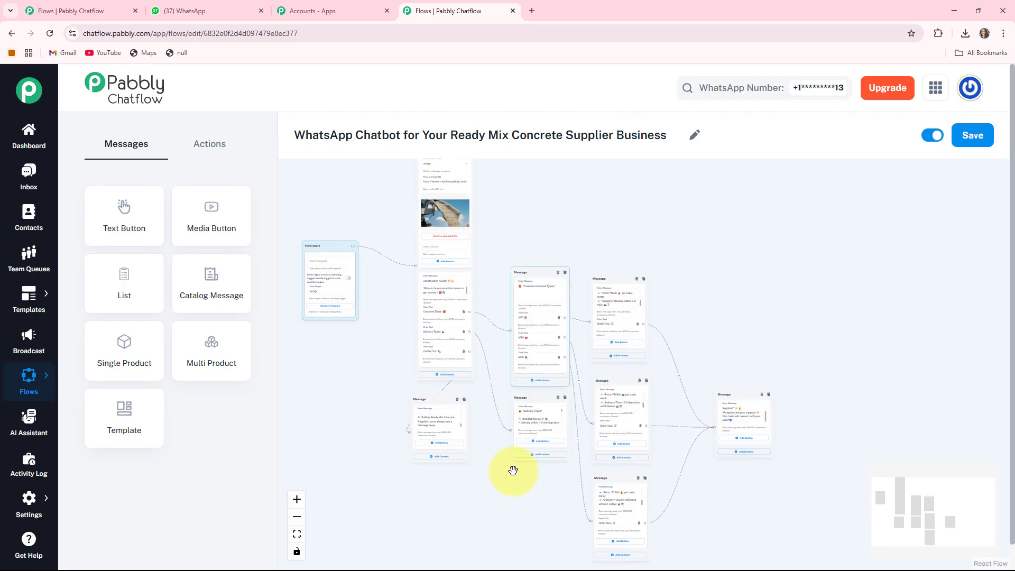
drag(514, 477, 516, 493)
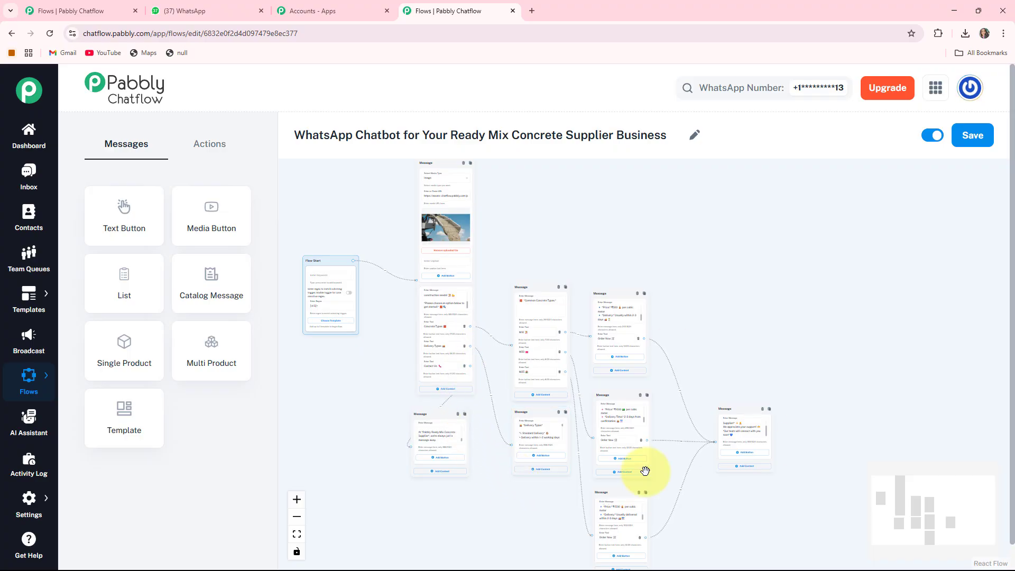
click(972, 141)
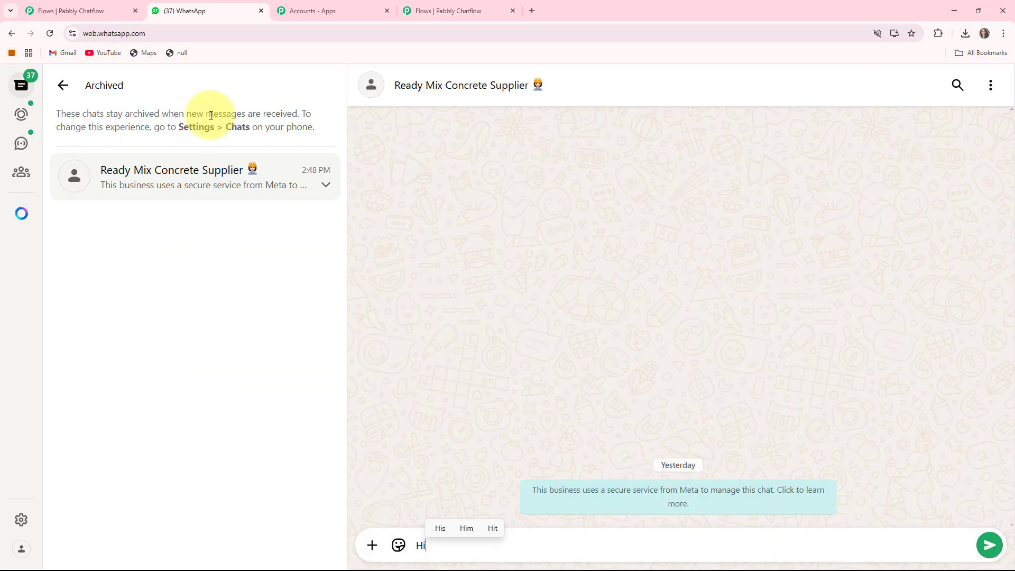
- Switch to WhatsApp, send "Hi" to the Ready Mix Concrete Supplier chat, and compare the reply with the flow's welcome message
key(Return)
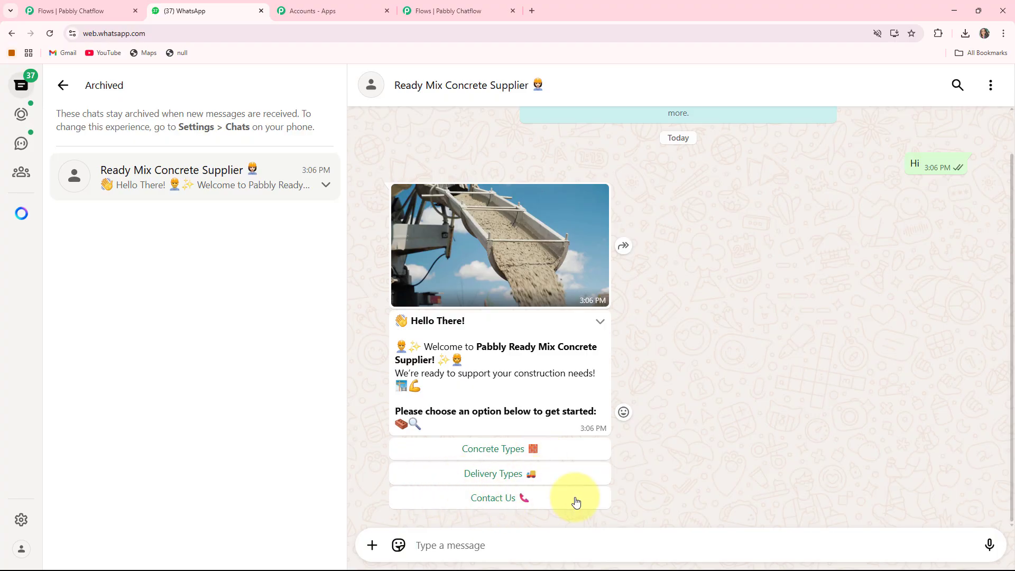
click(449, 10)
scroll(555, 294, up, 5)
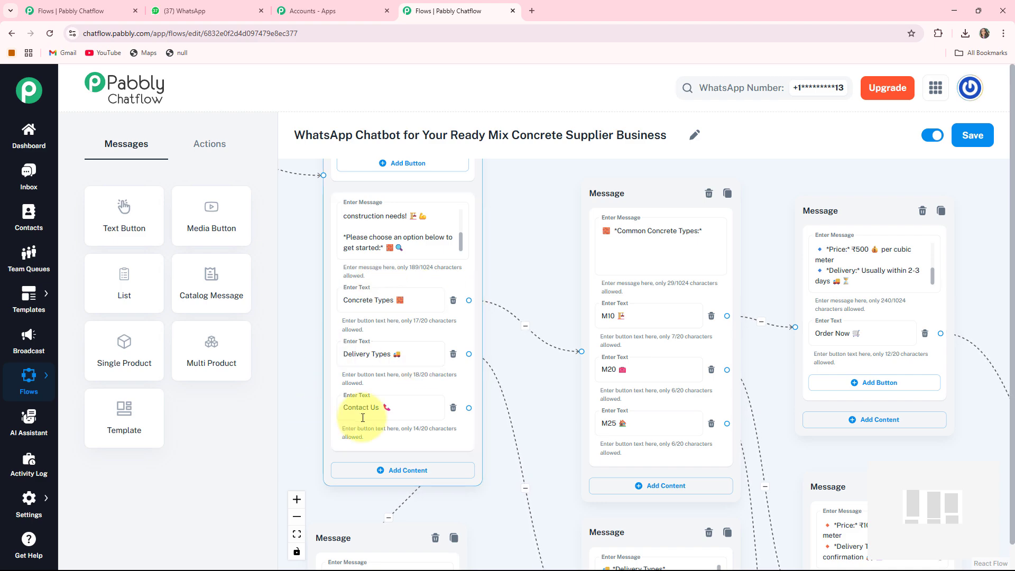
click(169, 6)
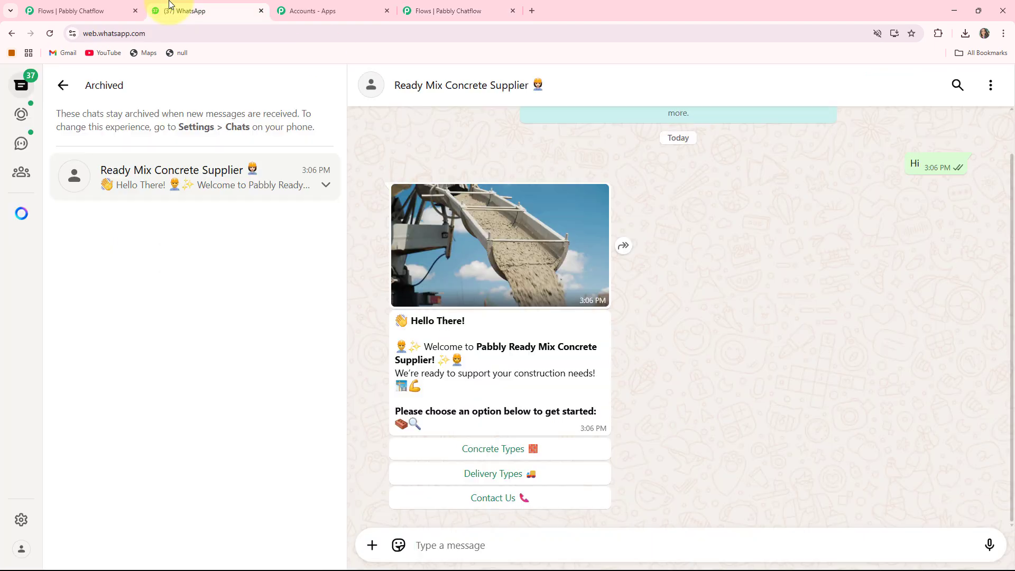
- Test the Delivery Types and Concrete Types buttons in the WhatsApp chat, checking the concrete options against the flow
click(506, 475)
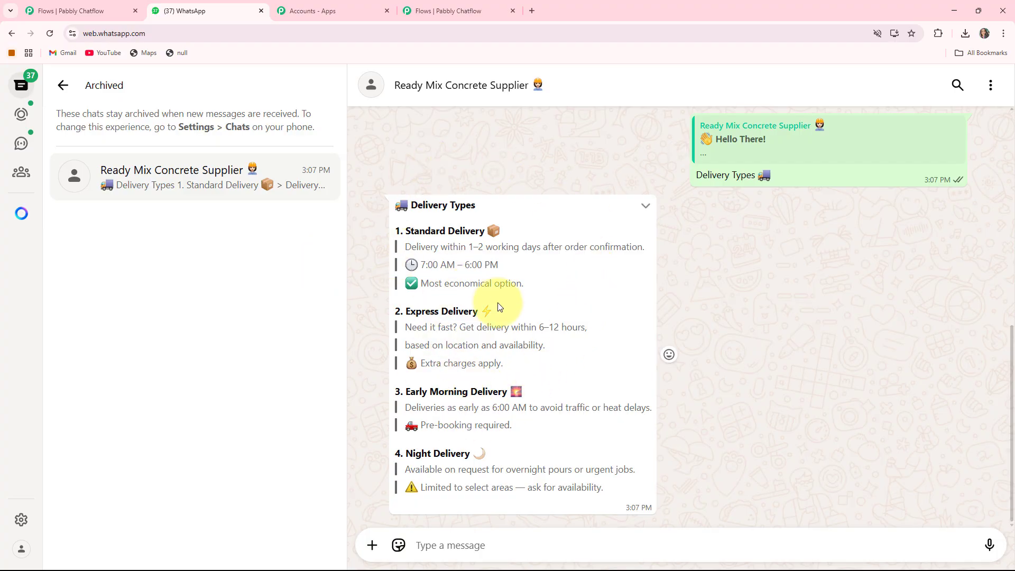
scroll(502, 284, up, 3)
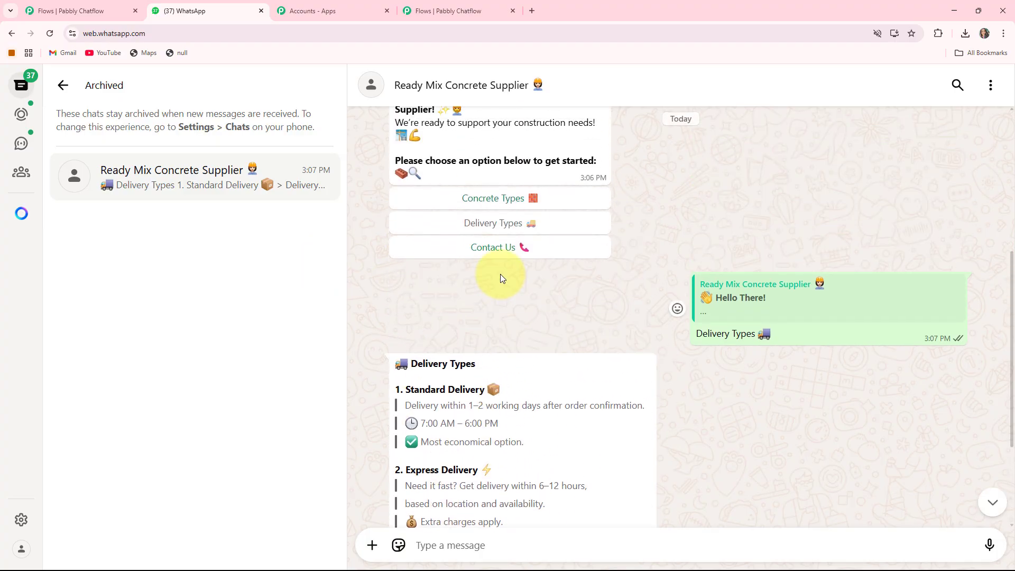
scroll(500, 274, up, 2)
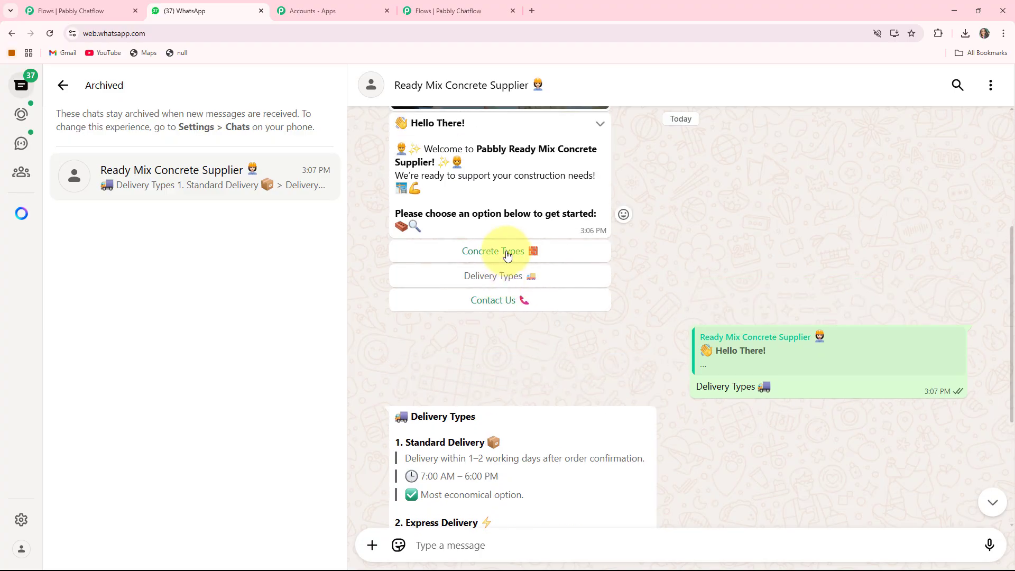
click(503, 251)
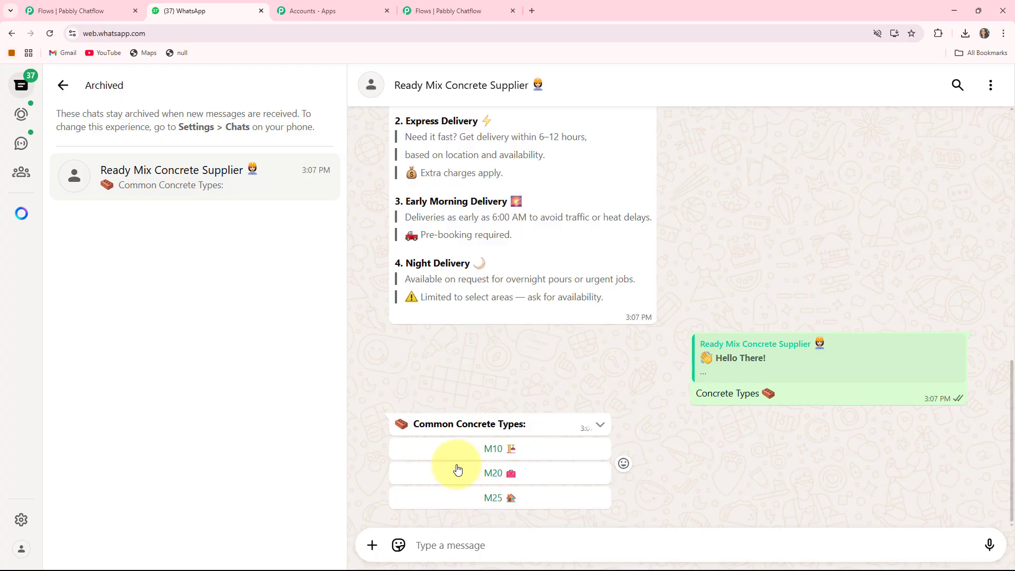
click(478, 12)
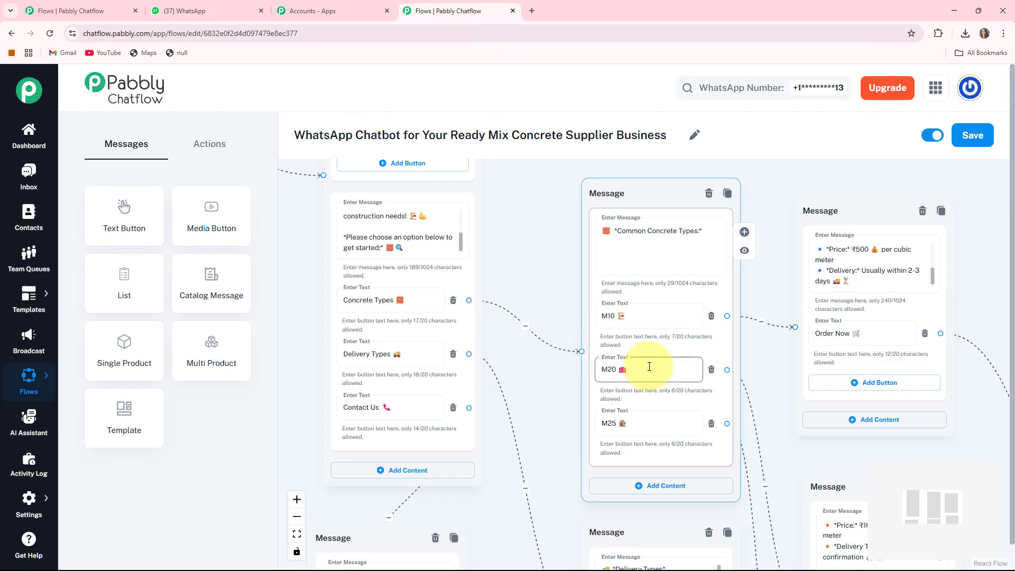
click(196, 8)
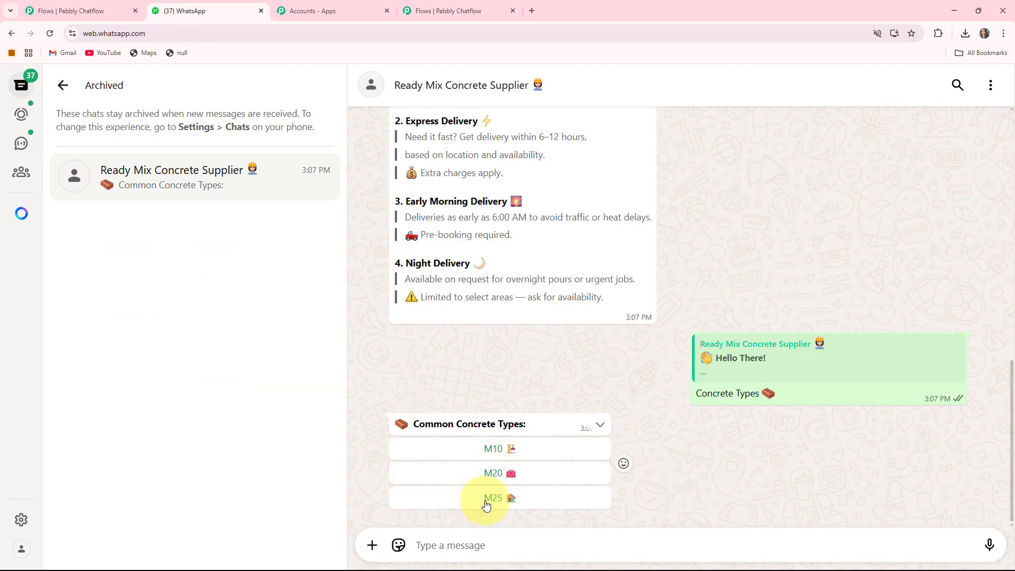
- Choose M10 in the chat, place the order with Order Now, and return to the welcome message
click(494, 451)
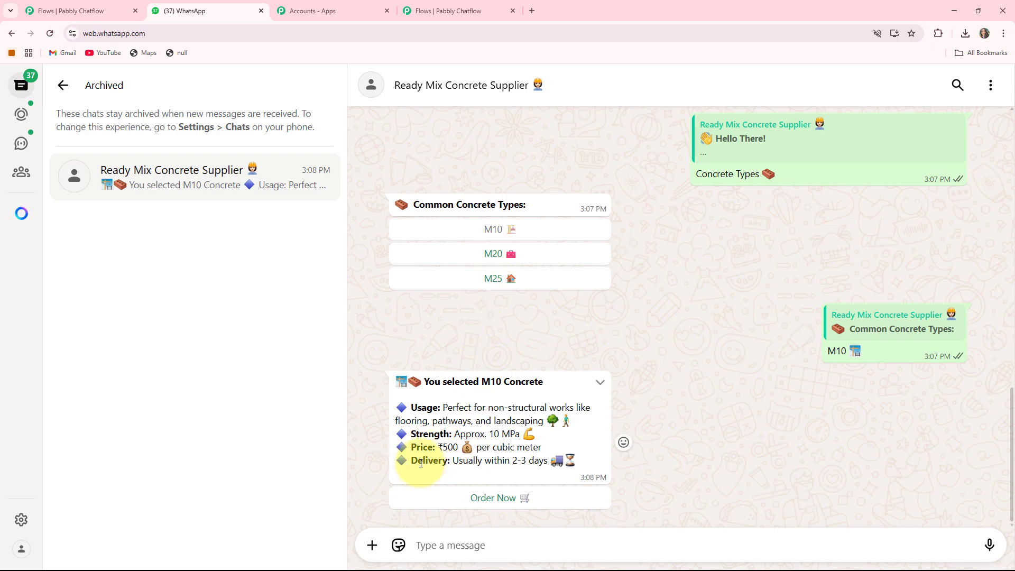
click(496, 497)
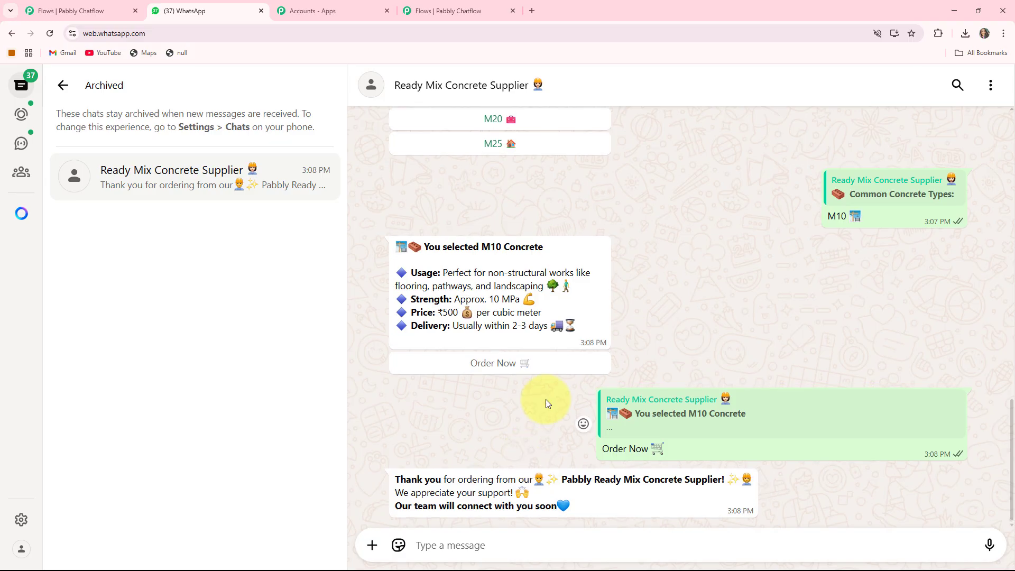
scroll(545, 398, up, 7)
scroll(546, 404, up, 9)
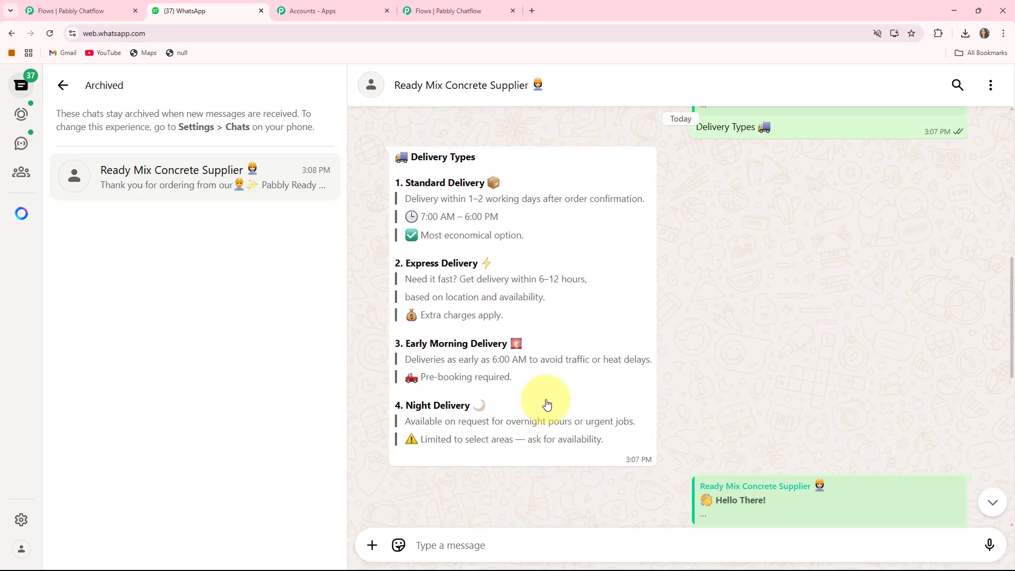
scroll(546, 403, up, 1)
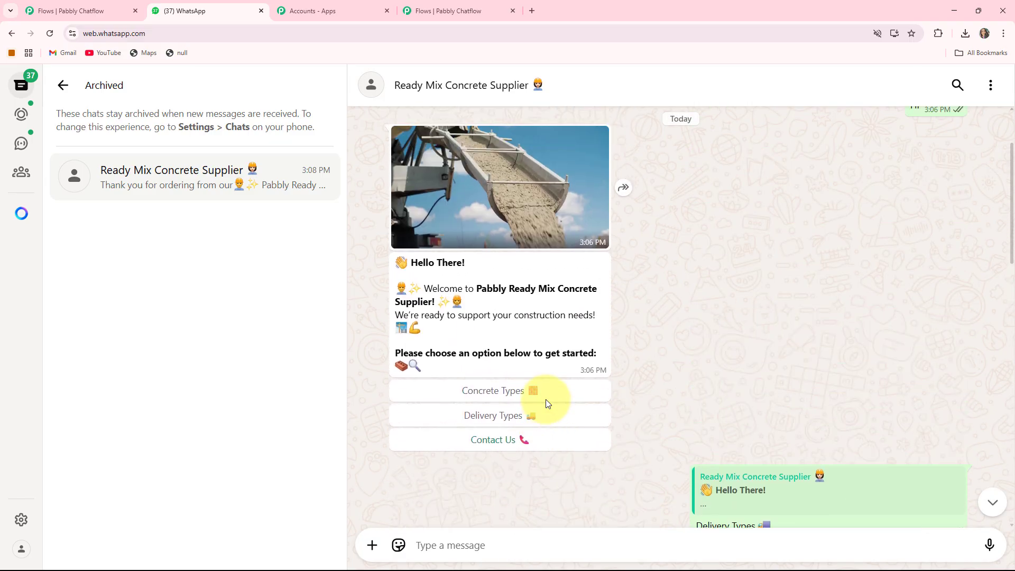